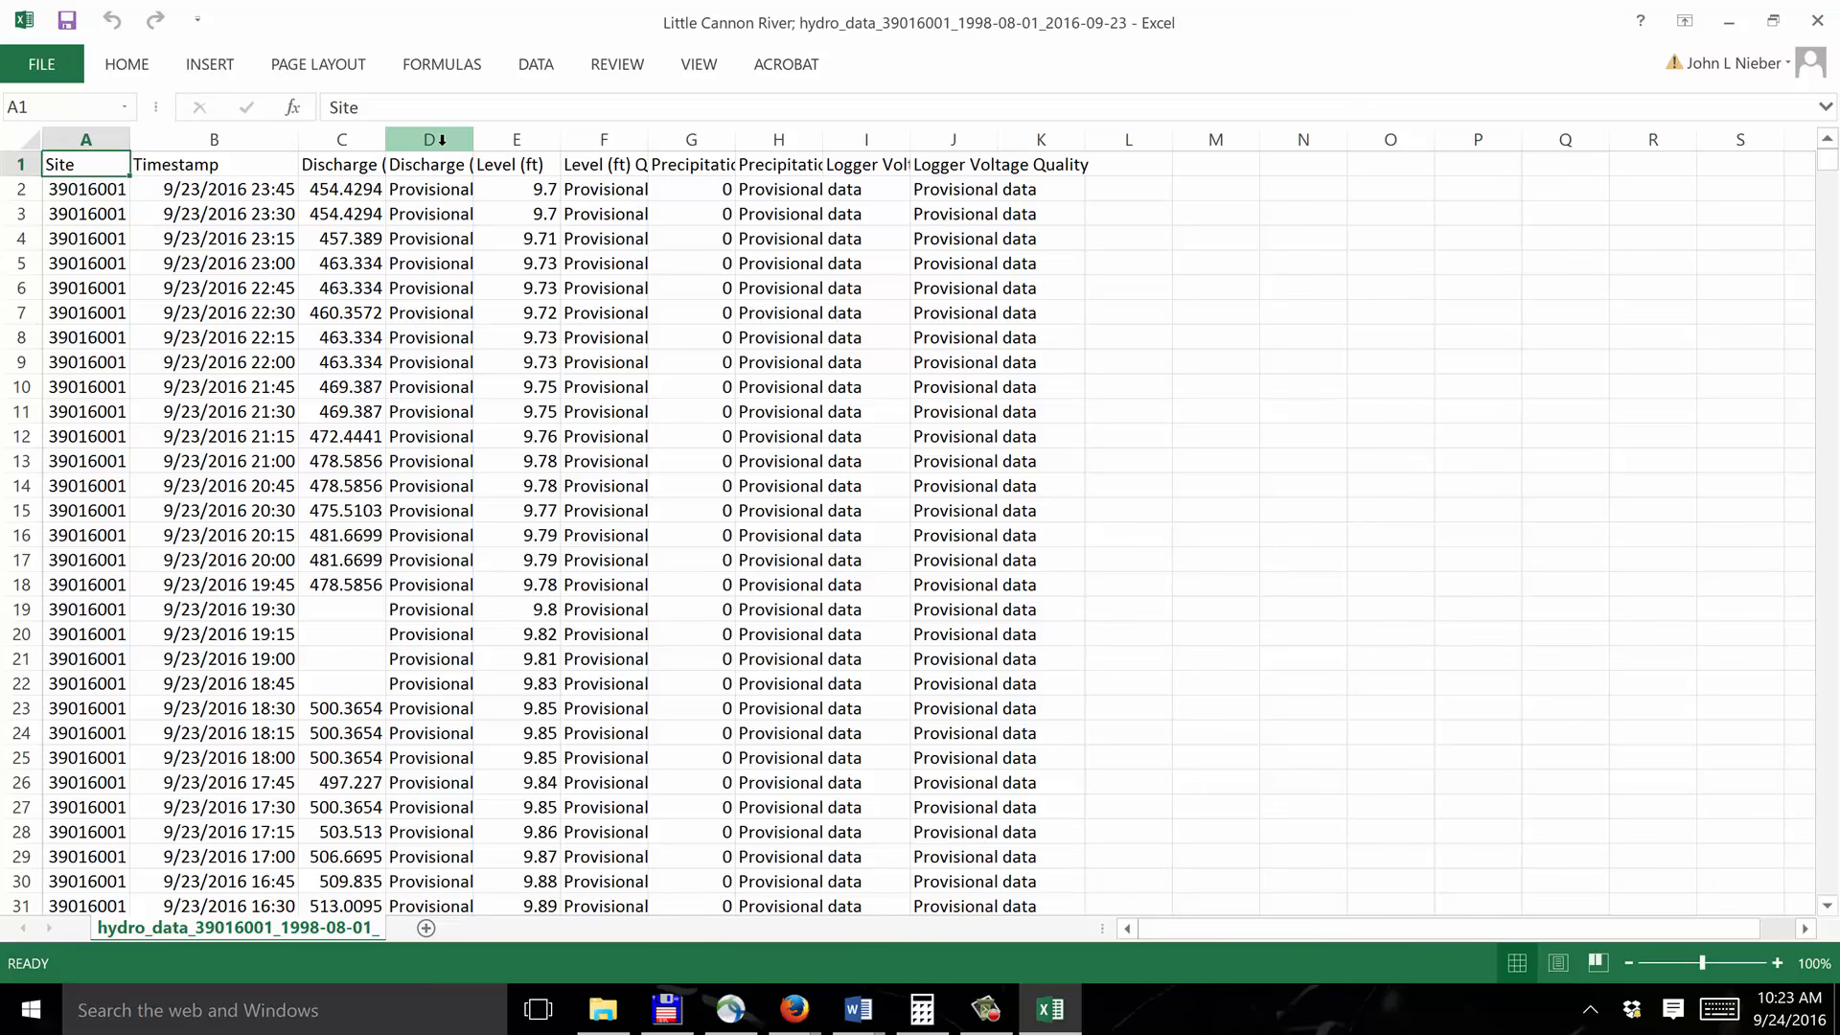
- Clear the contents of columns D through K and widen column C to fit the Discharge (cfs) heading
left_click(441, 140)
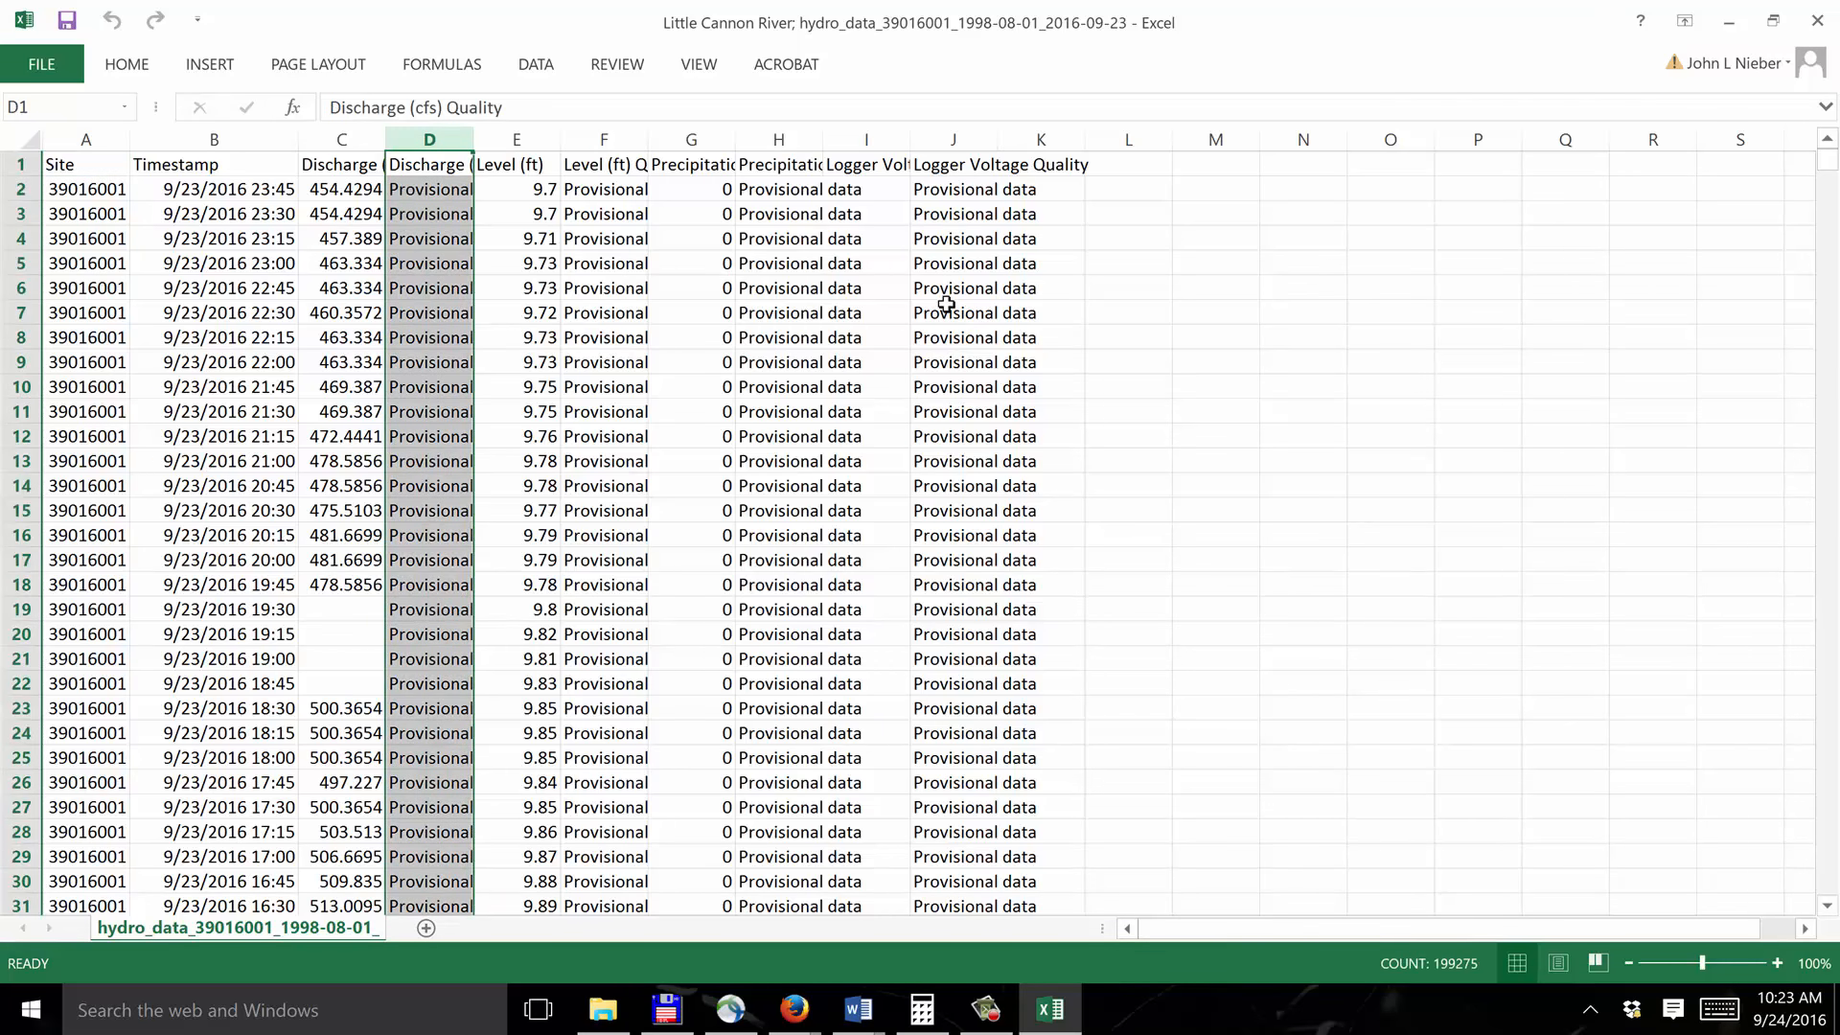
key("shift+Right")
key("shift+Right")
key("shift+Right")
key("shift+Right")
key("shift+Right")
key("shift+Right")
key("shift+Right")
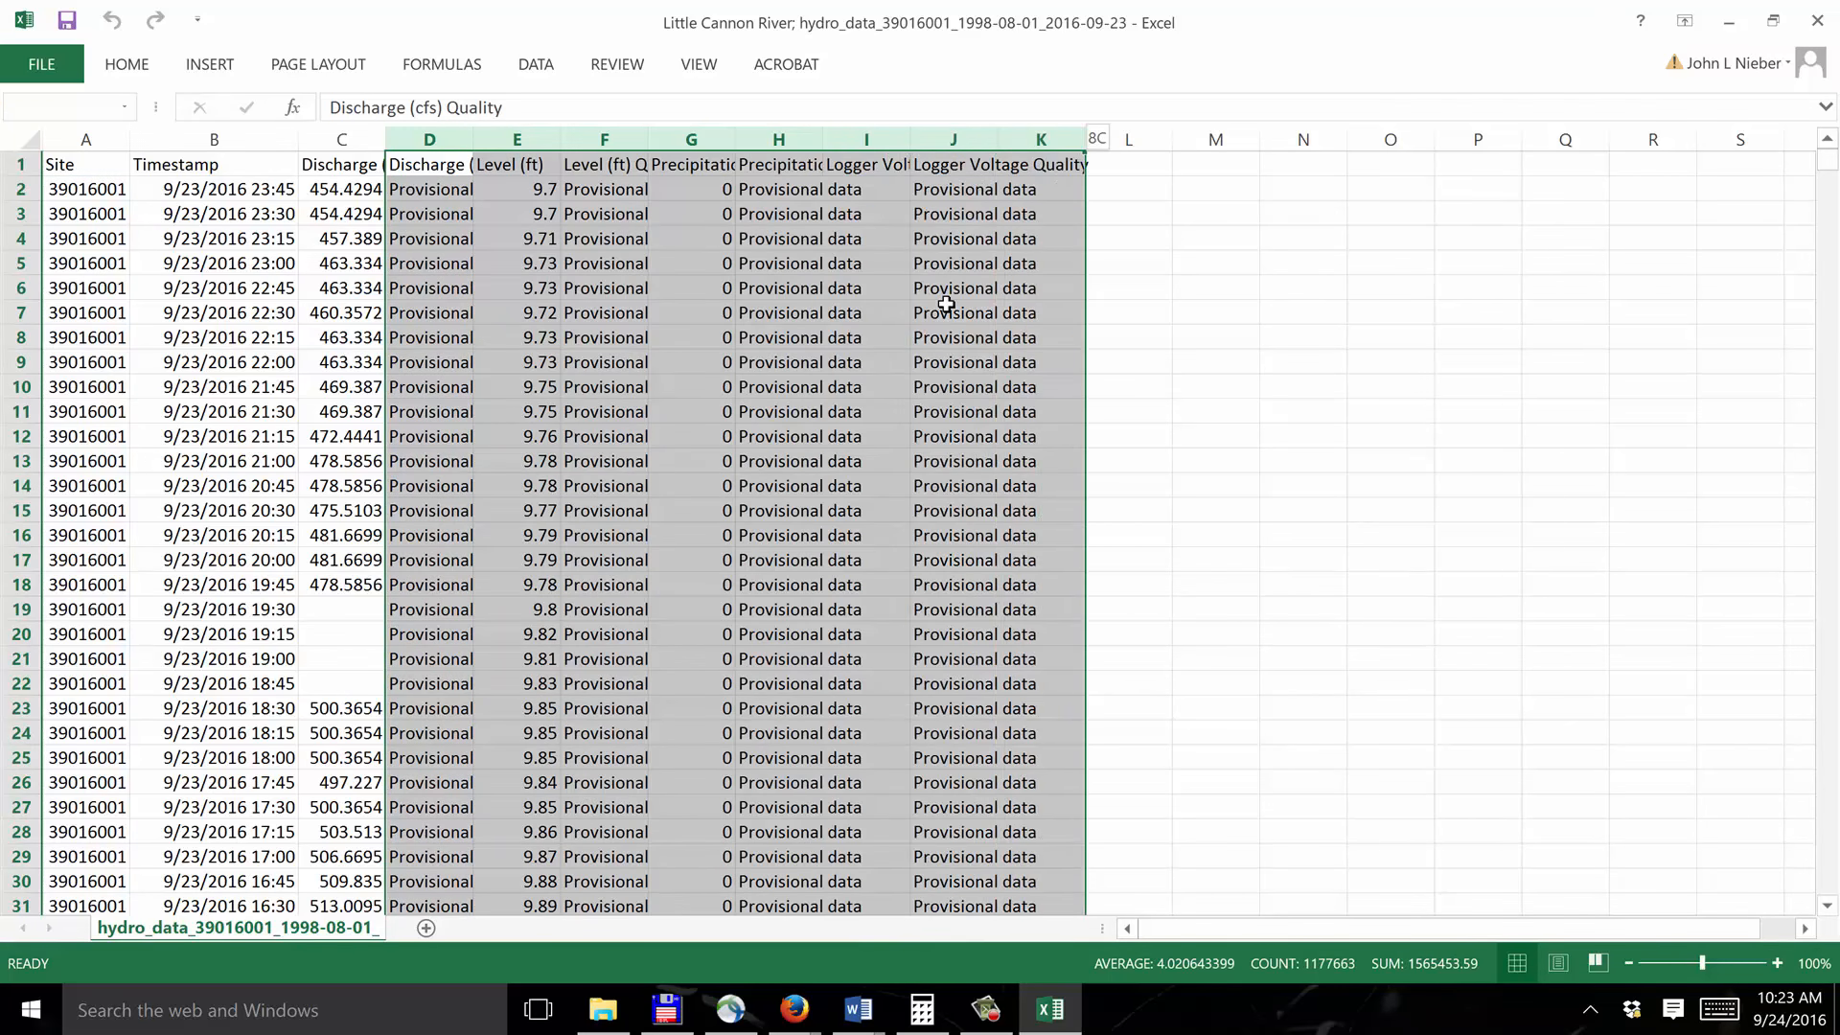
key("Delete")
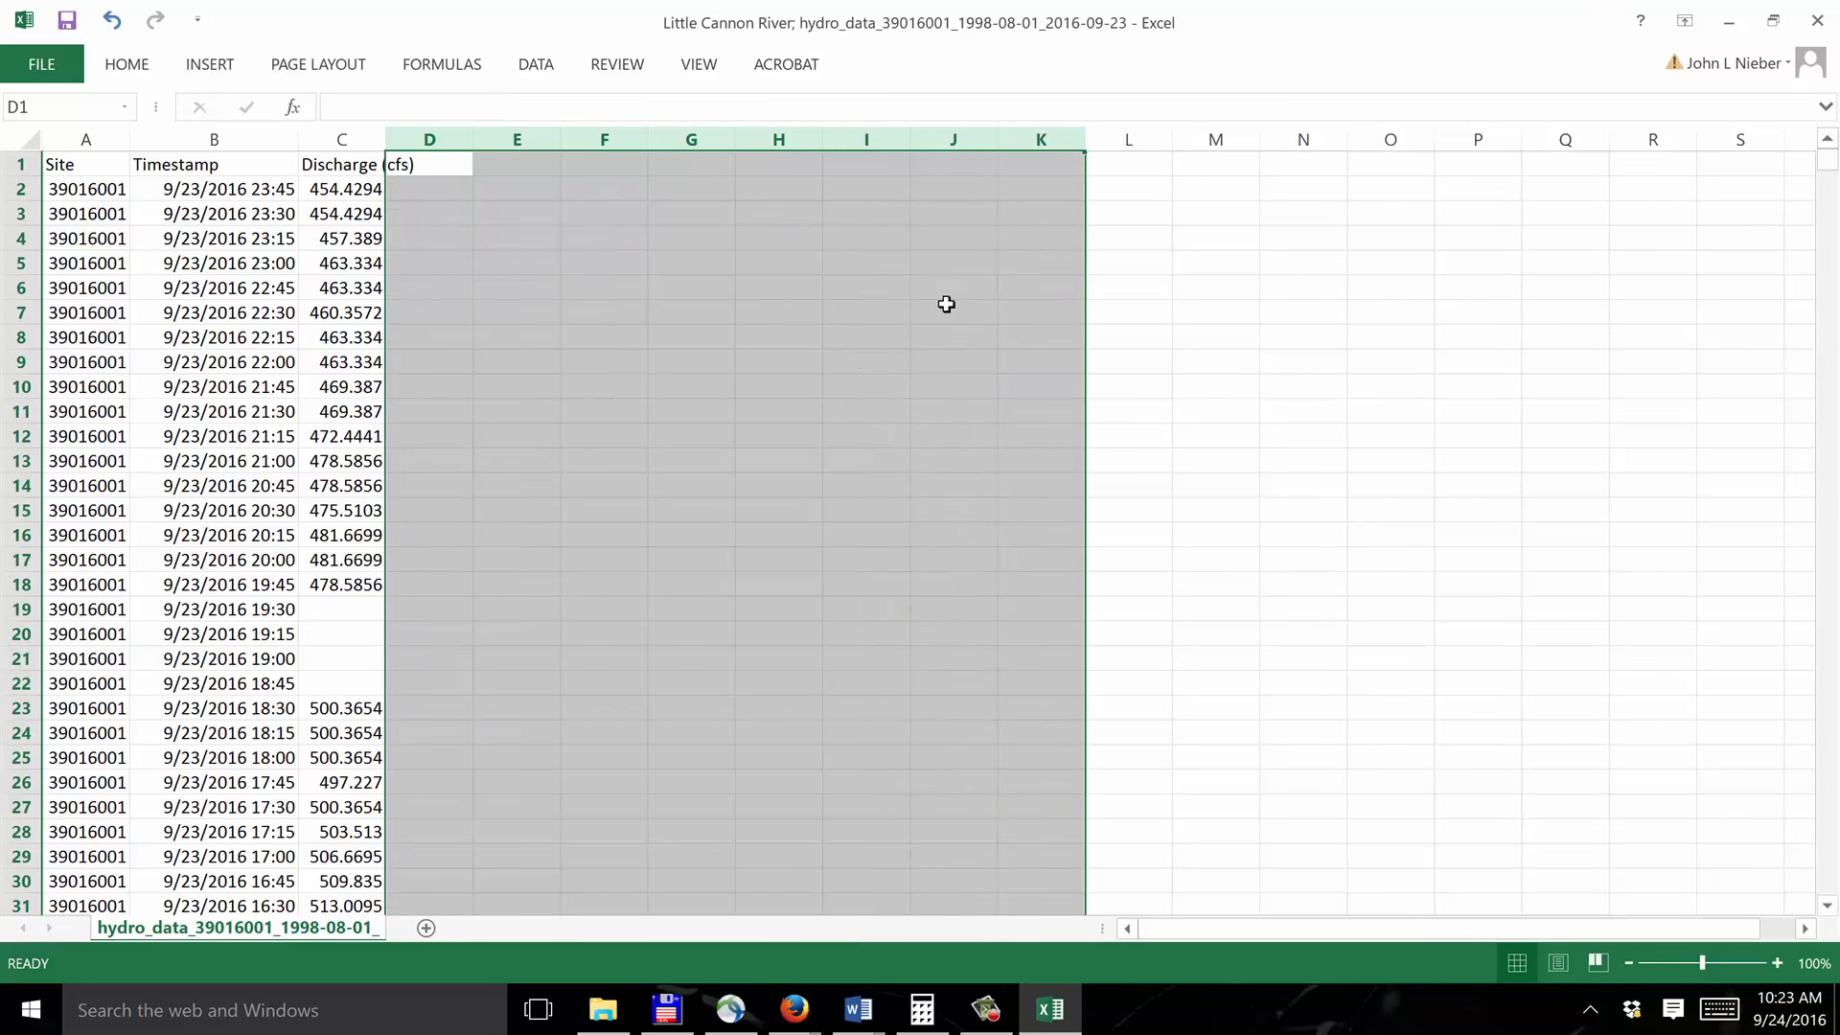
left_click(803, 331)
left_click_drag(395, 141, 431, 141)
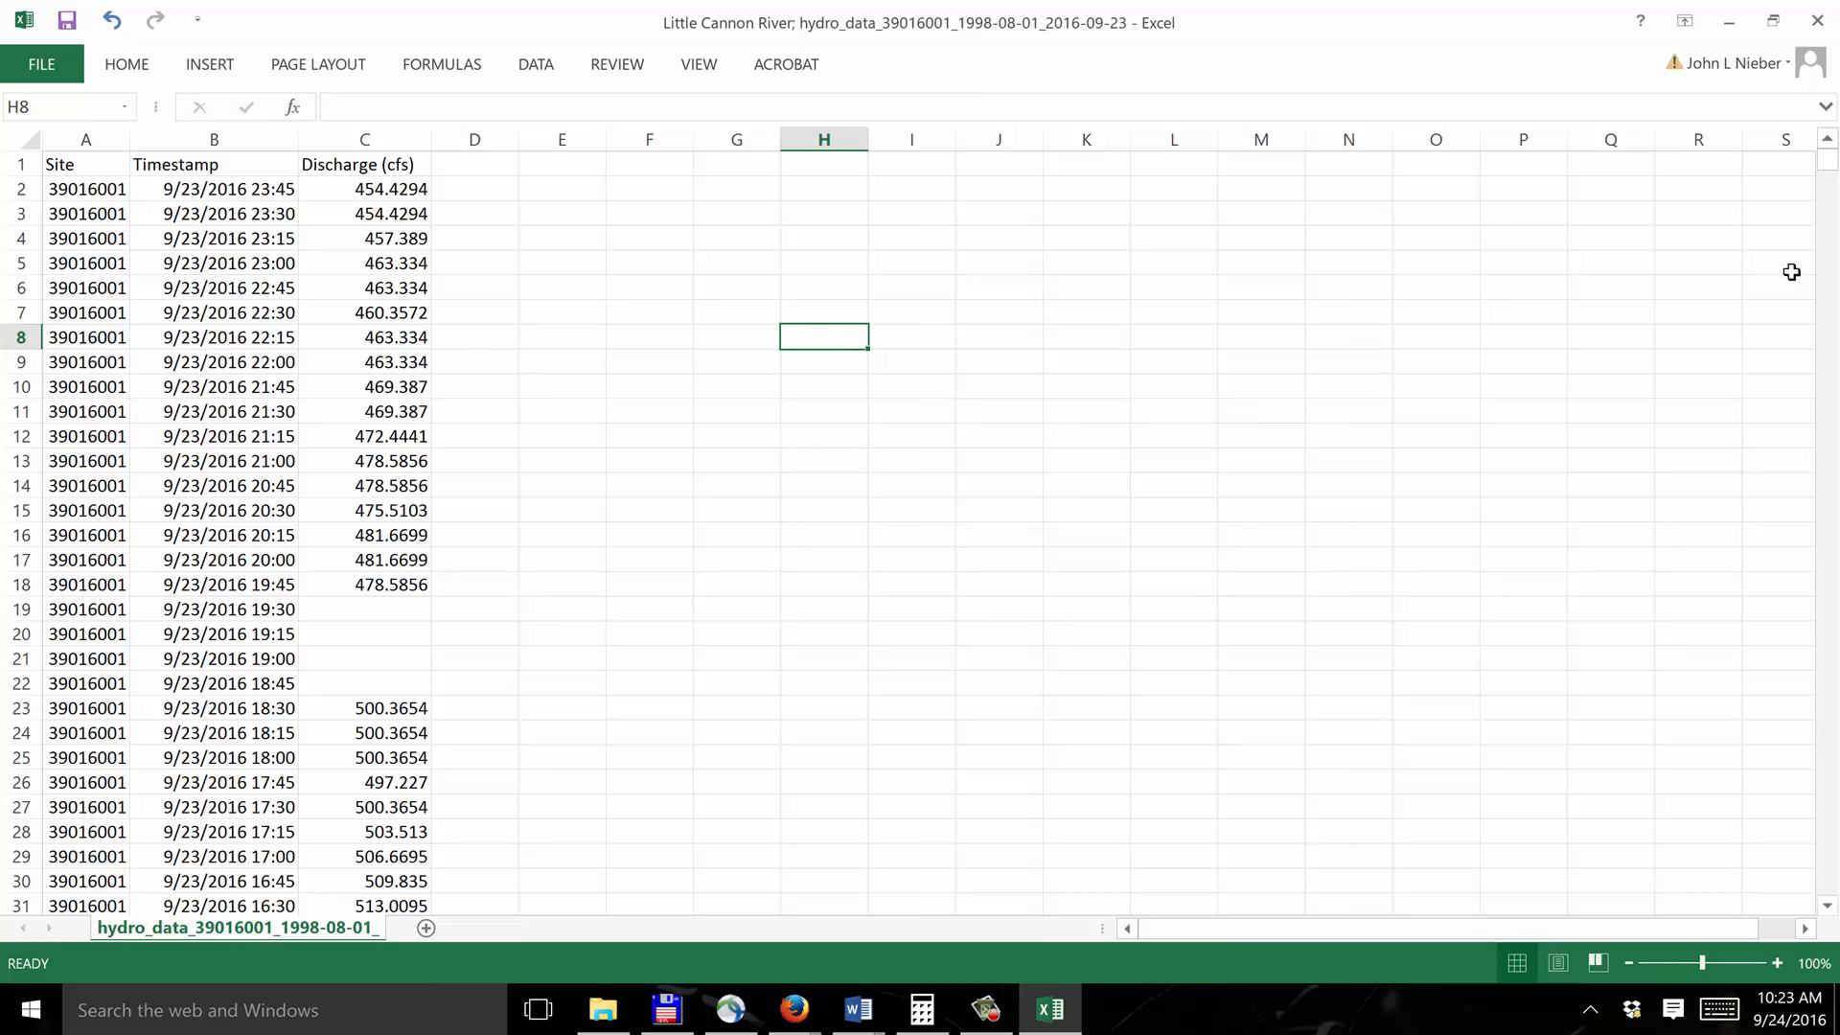
- Examine the timestamps and discharge values down to the earliest records, checking the recording interval across the years
left_click_drag(1827, 161, 1836, 891)
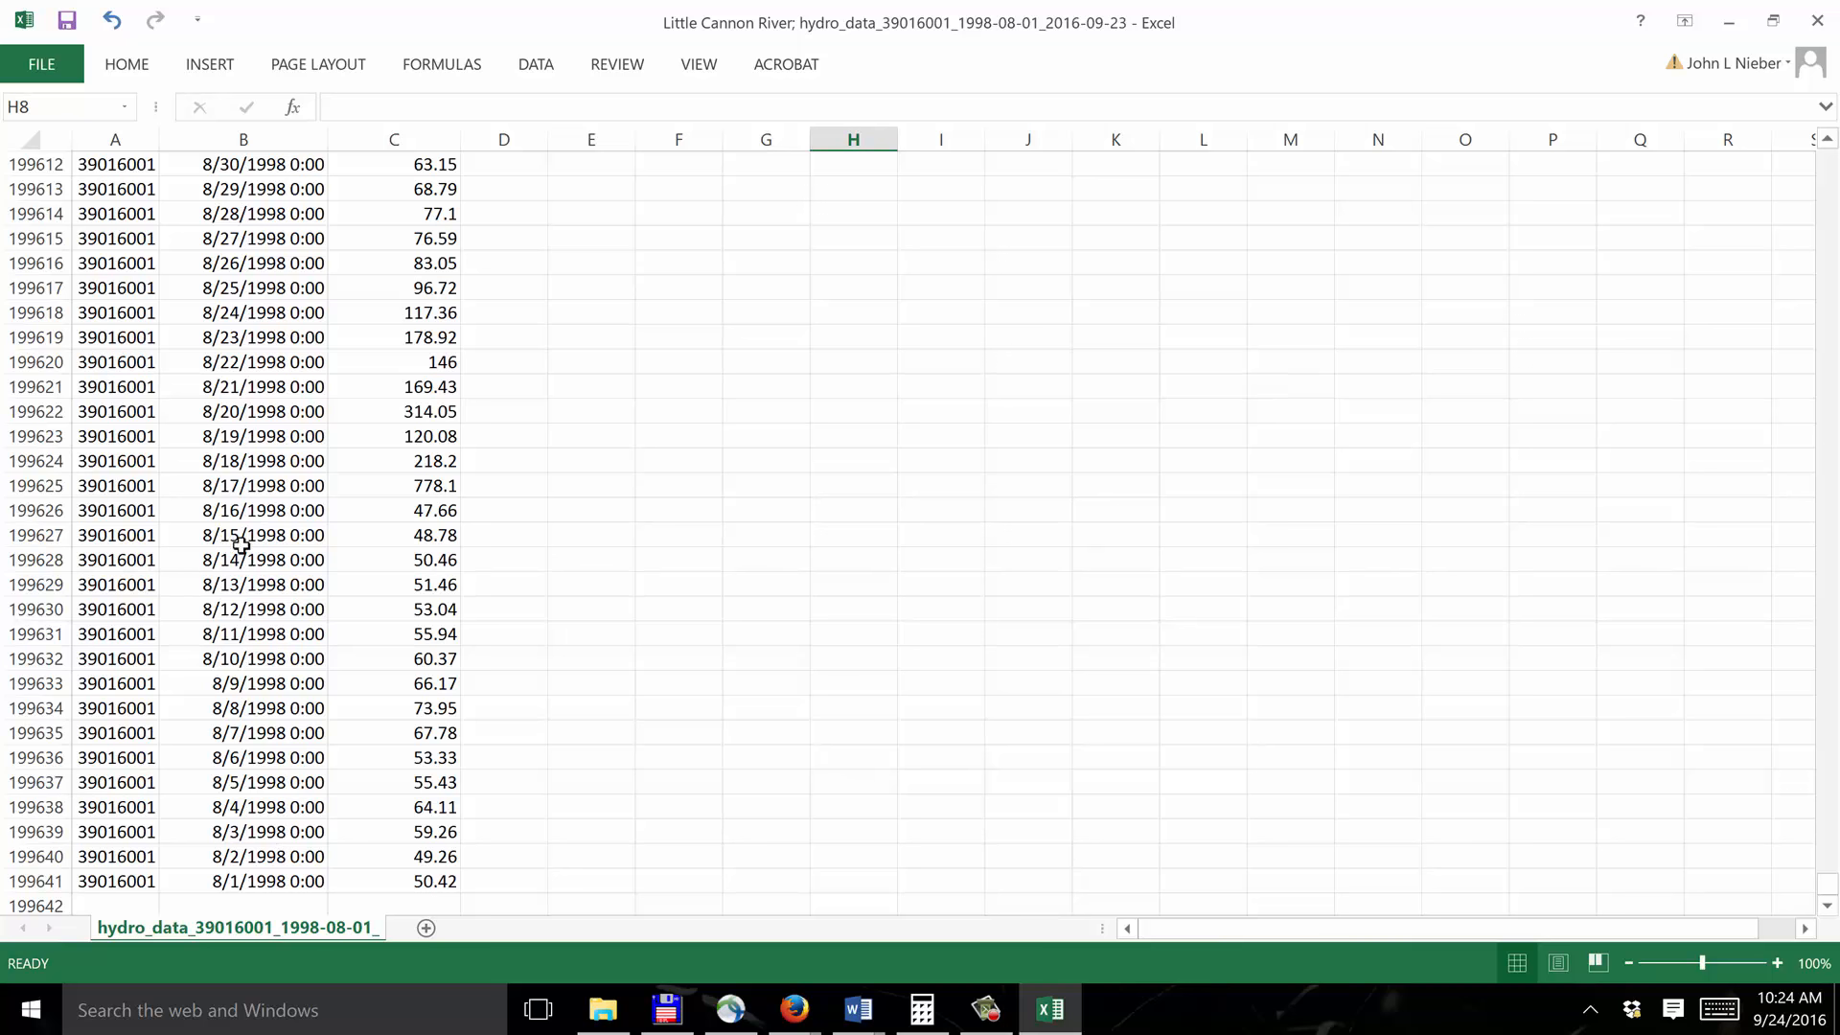
left_click_drag(1825, 896, 1824, 778)
left_click(1832, 830)
left_click(1831, 831)
left_click(1832, 831)
left_click(1832, 831)
left_click(1832, 830)
left_click(1832, 830)
left_click(1832, 831)
left_click(1831, 831)
left_click(1832, 831)
left_click(1831, 831)
left_click(1832, 831)
left_click(1832, 835)
left_click(1832, 836)
left_click(1832, 836)
left_click(1832, 835)
left_click(1832, 835)
left_click(1832, 836)
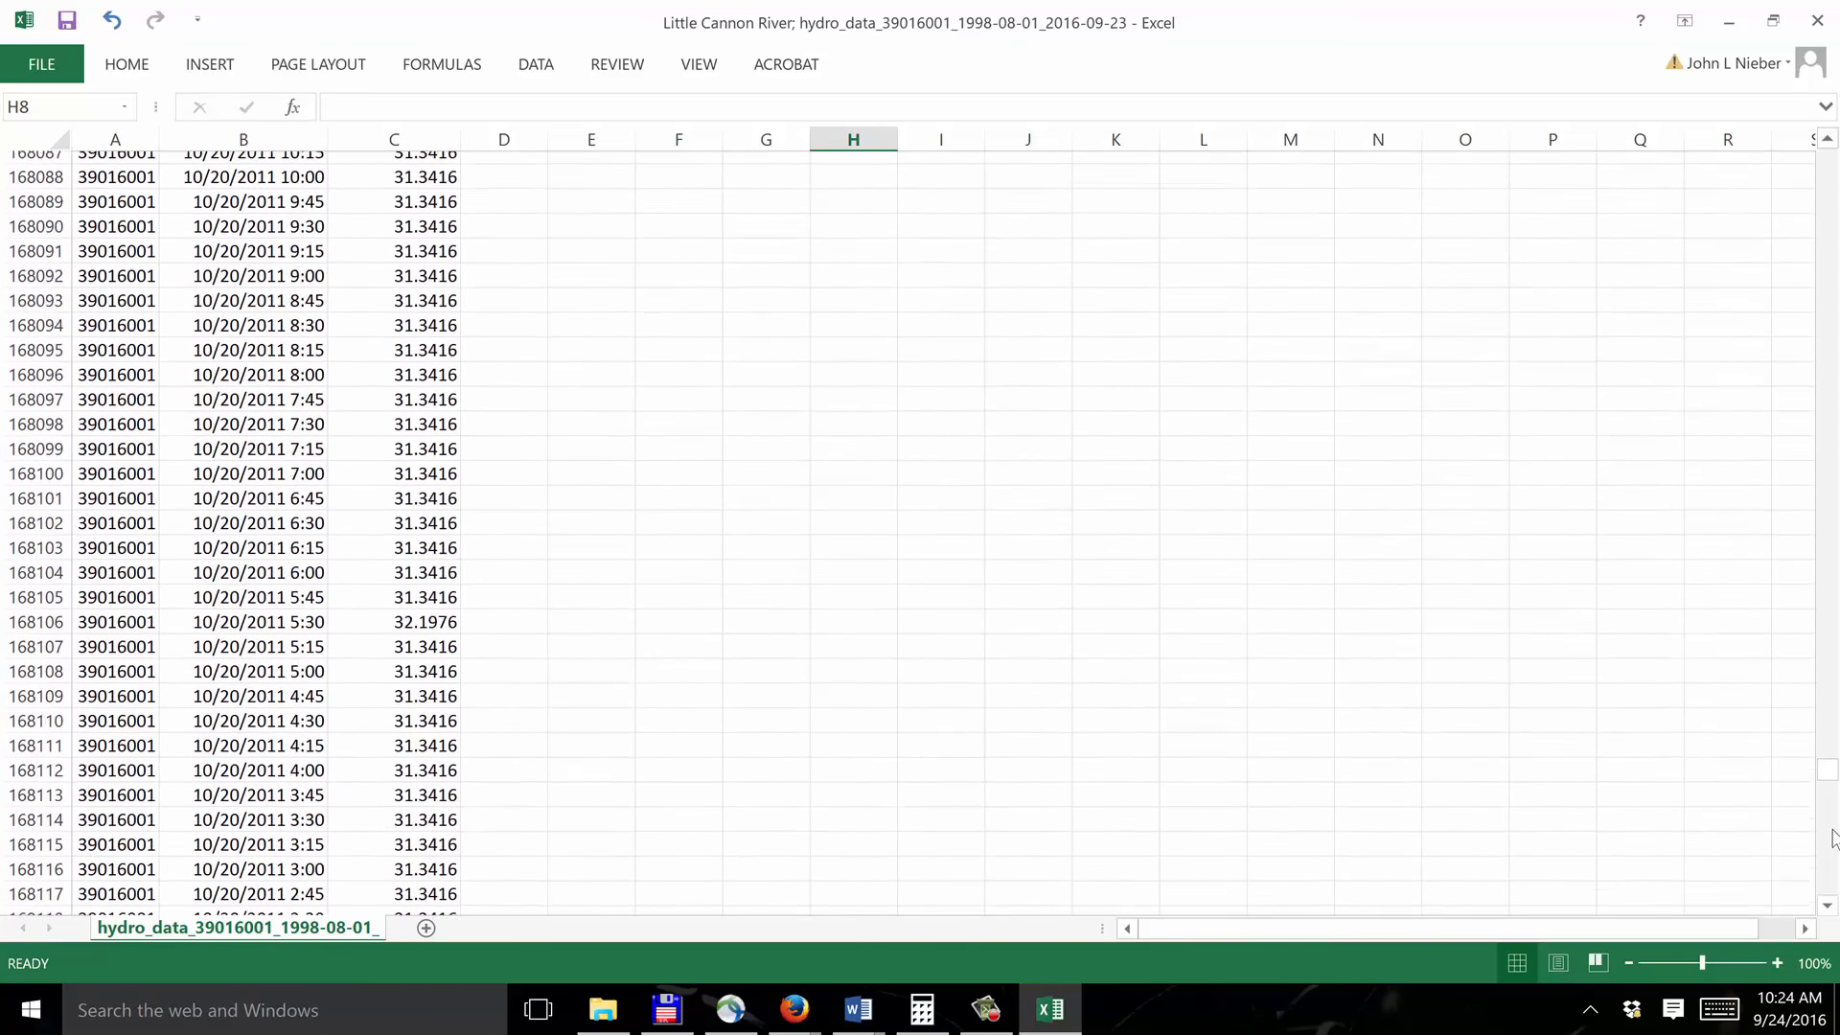
left_click(1832, 835)
left_click(1832, 836)
left_click(1832, 836)
left_click(1832, 835)
left_click(1832, 863)
left_click(1832, 862)
left_click(1832, 862)
left_click(1832, 862)
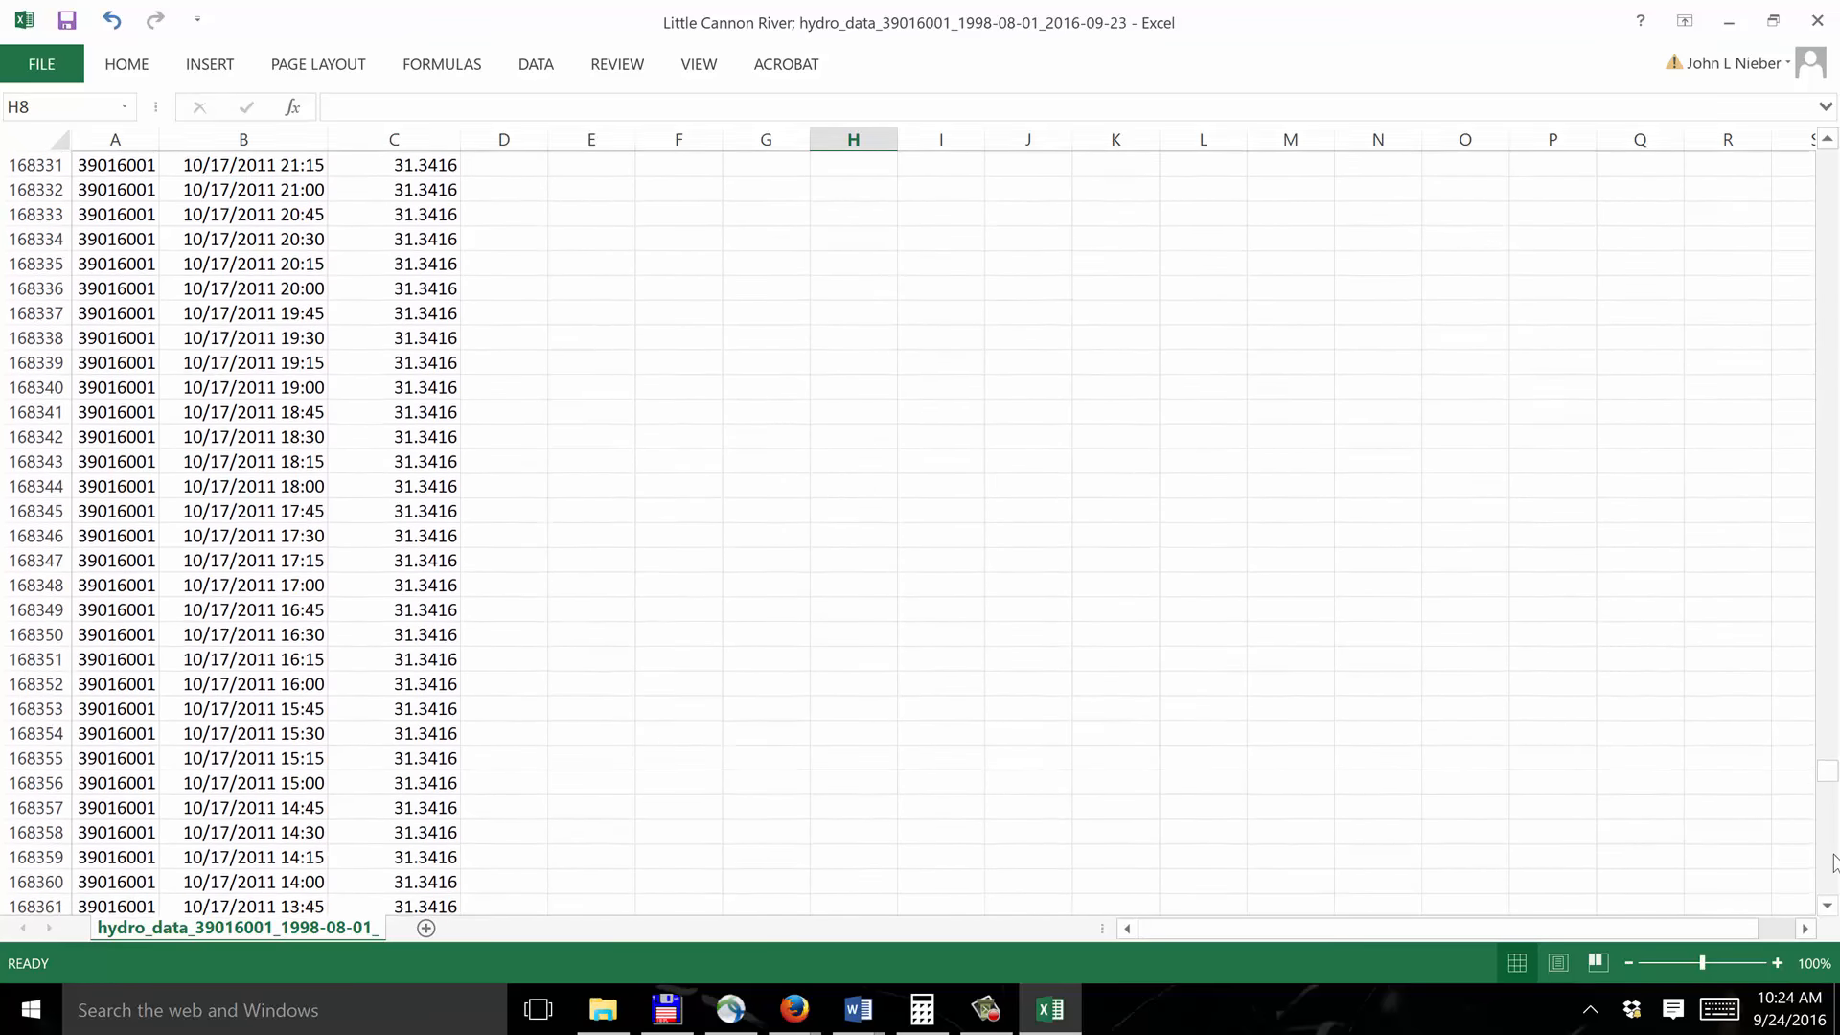
left_click(1832, 862)
left_click(1832, 862)
left_click(1832, 862)
left_click(1832, 862)
left_click(1832, 862)
left_click_drag(1832, 862, 1832, 862)
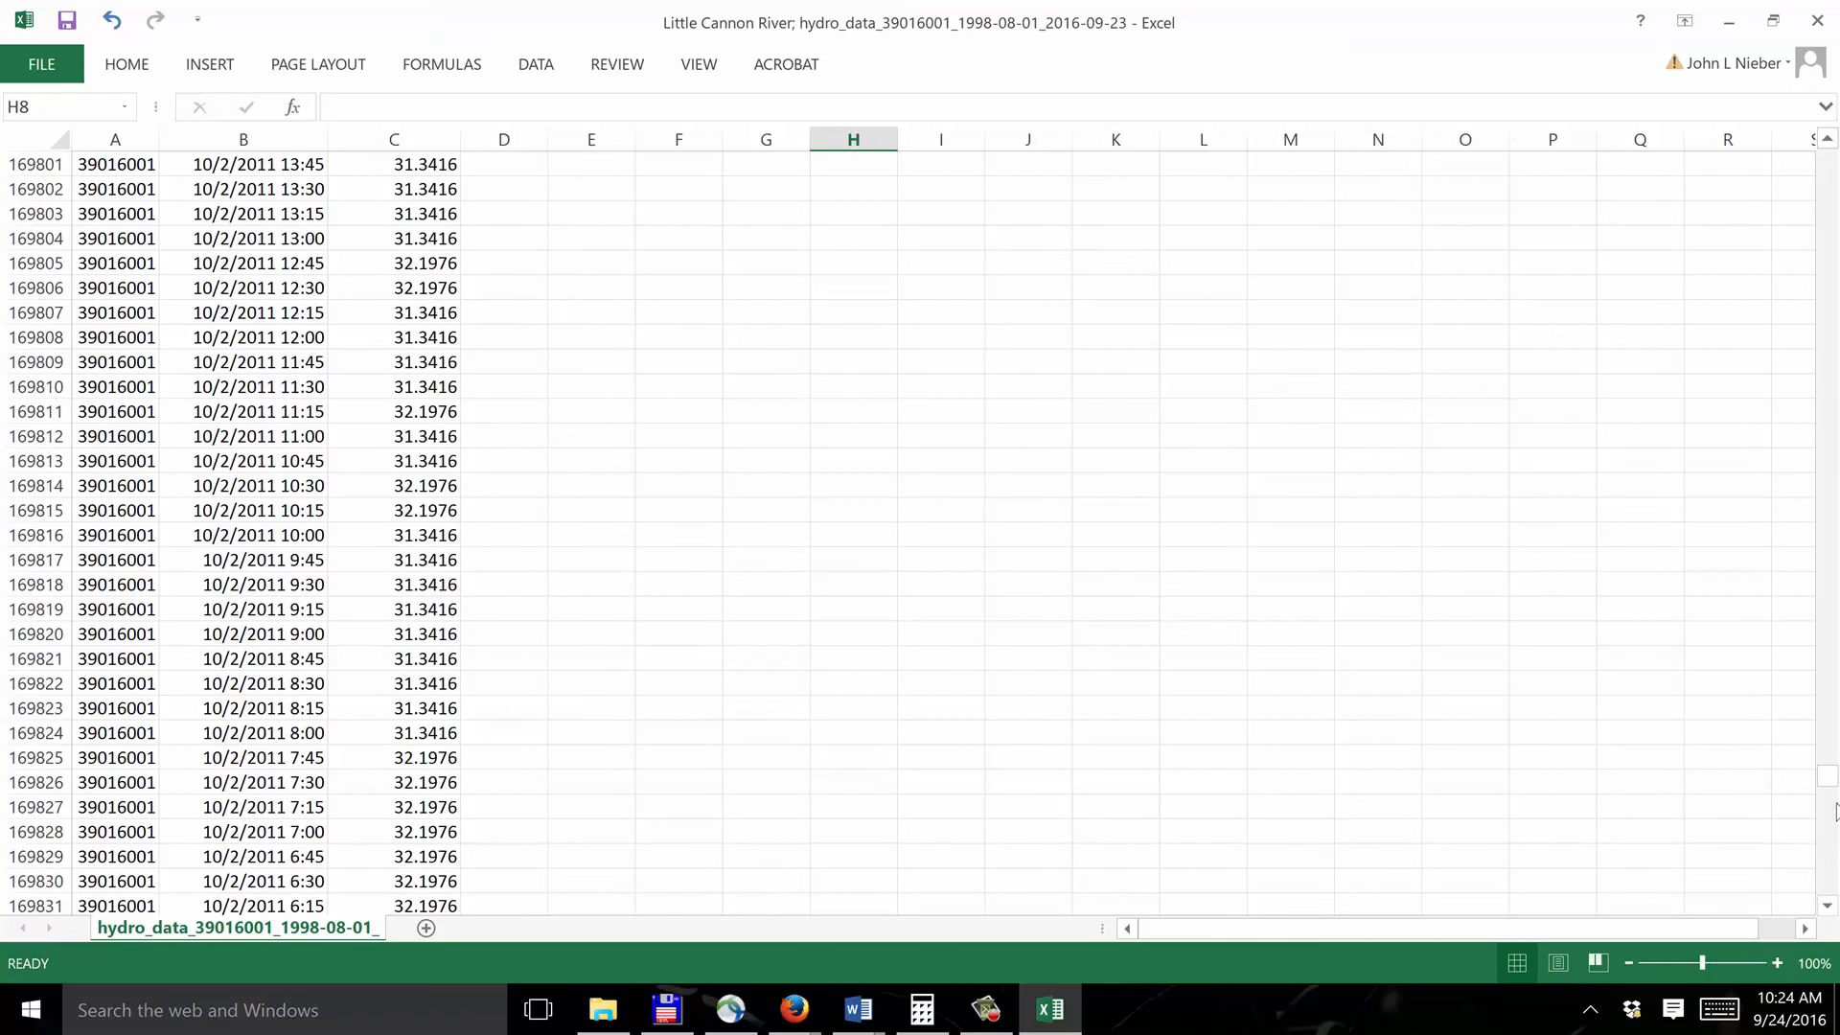
left_click_drag(1830, 774, 1832, 870)
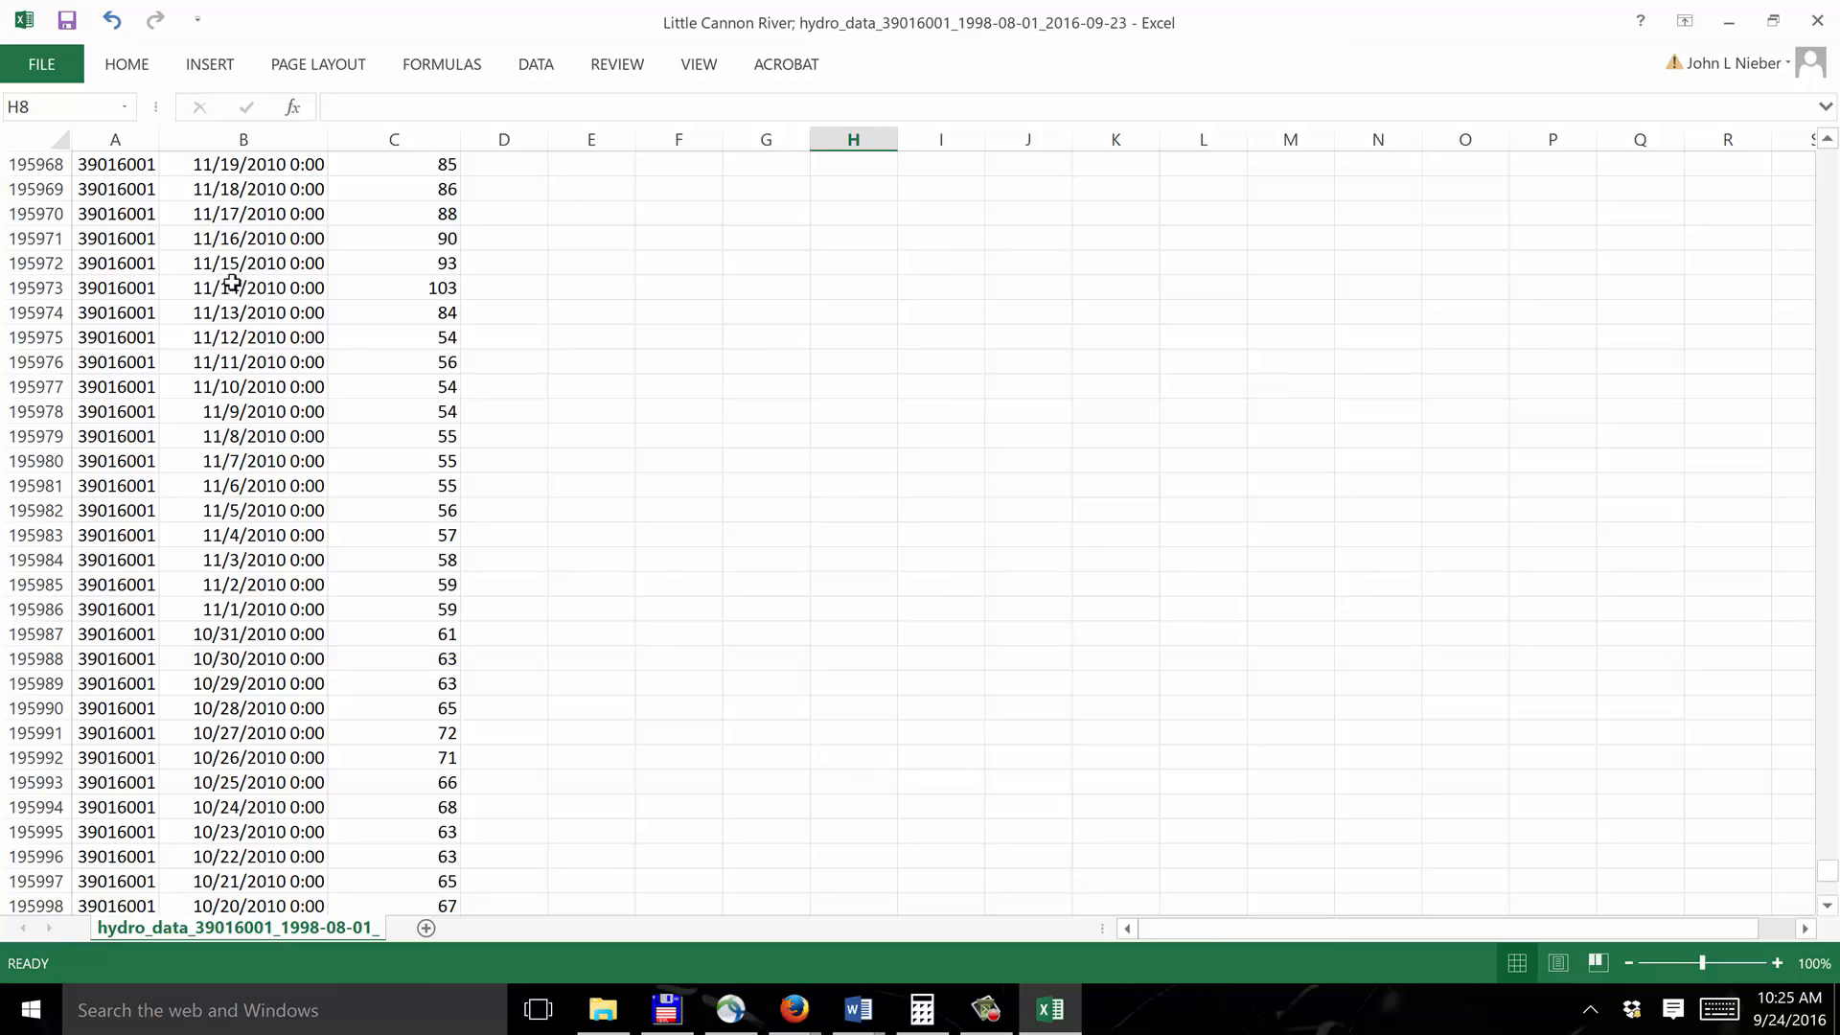
left_click(1832, 178)
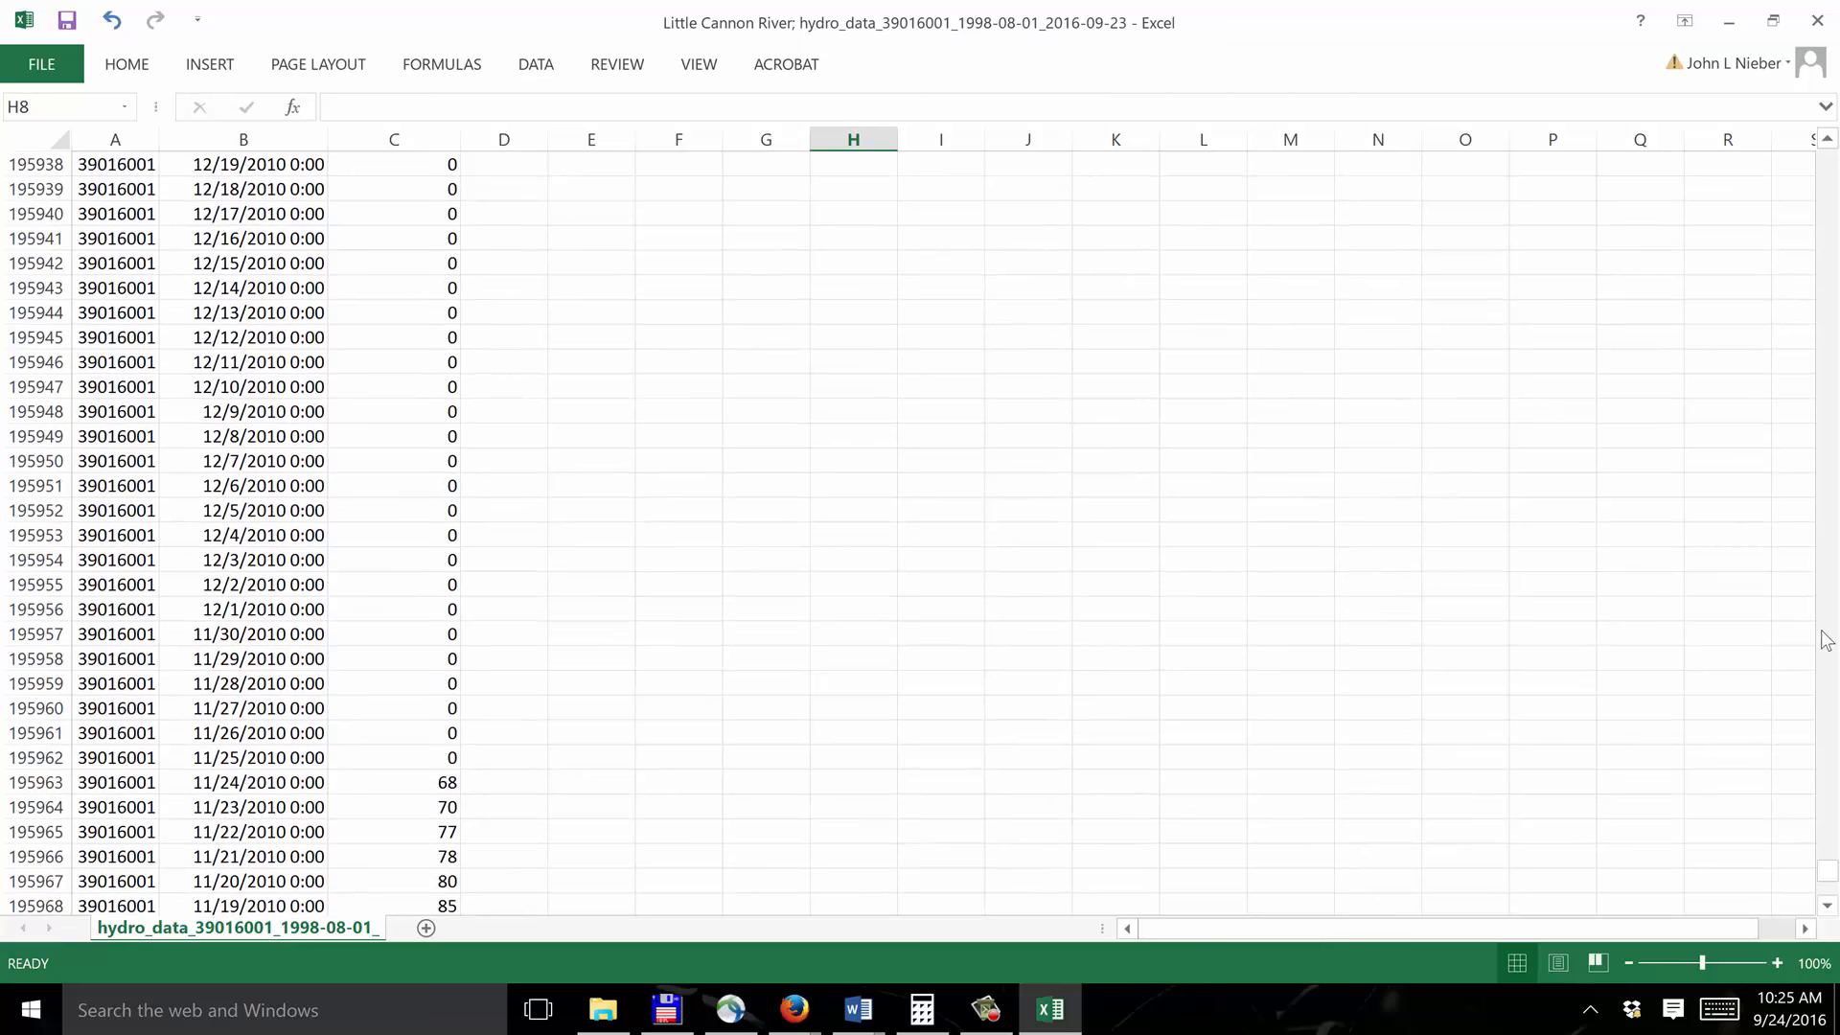
left_click_drag(1827, 869, 1828, 151)
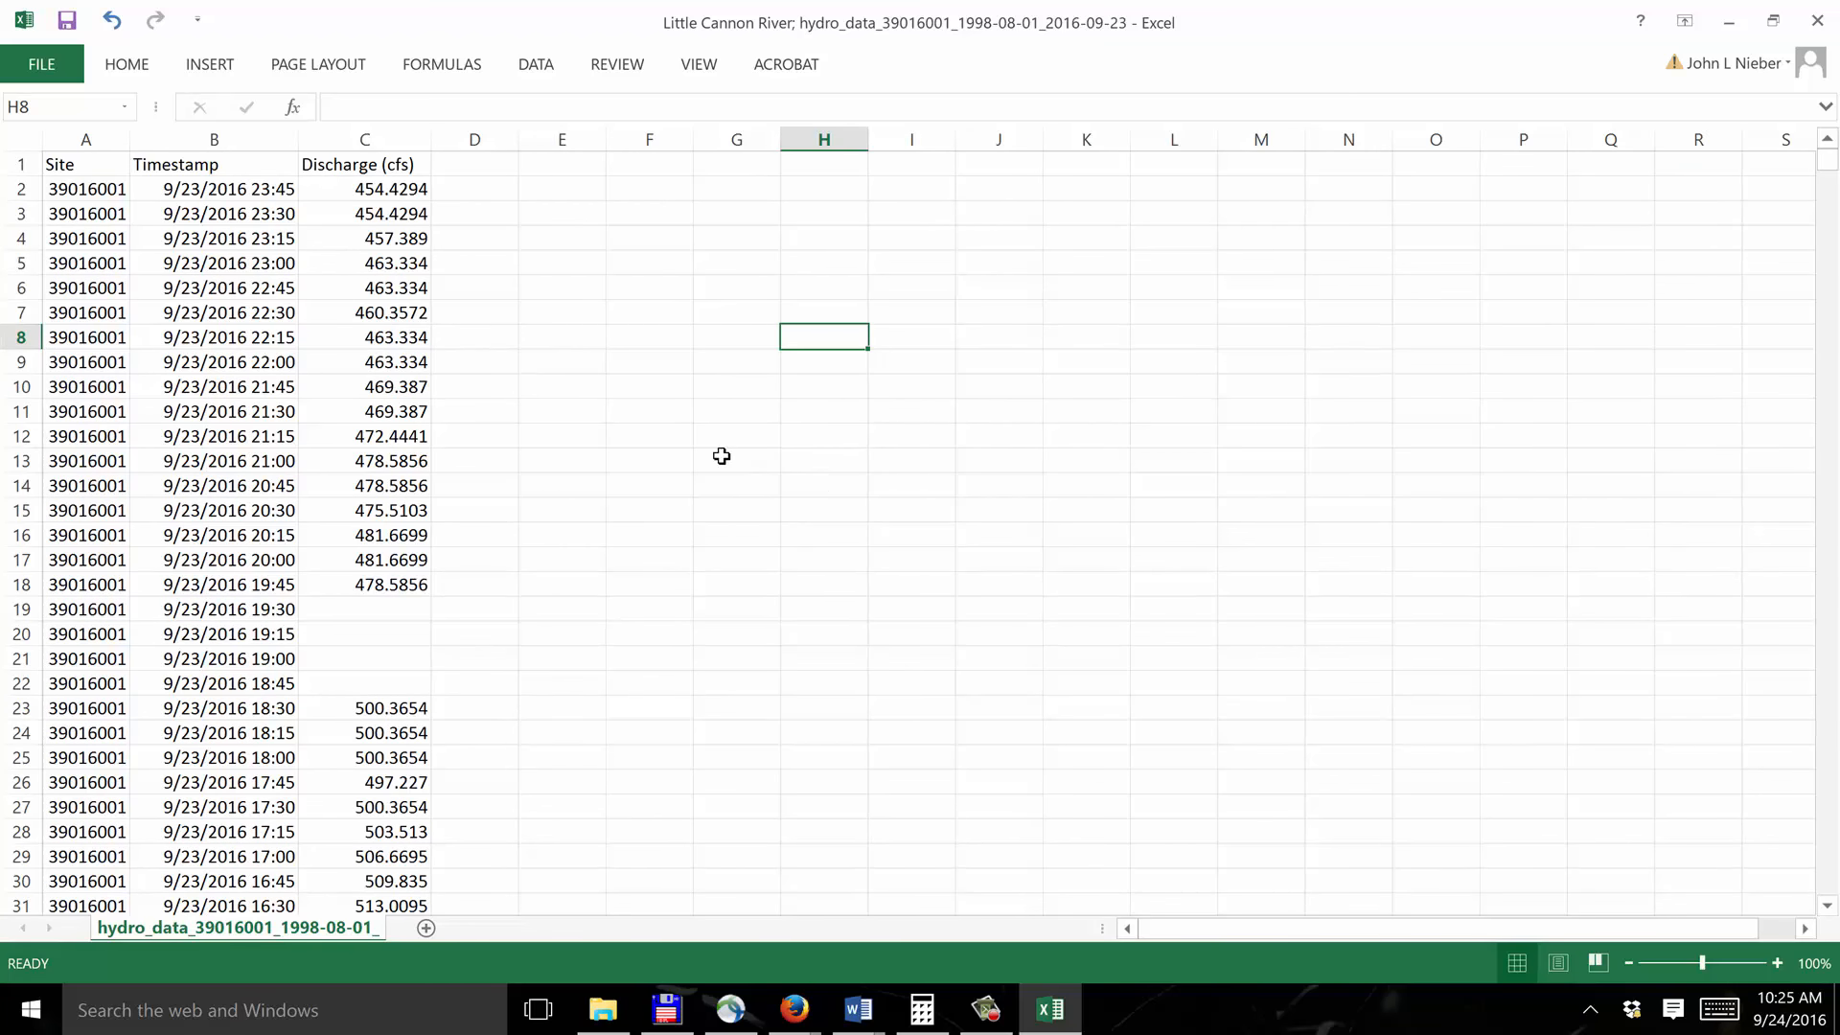
- Enter the formula =trun(b2) in cell E2, beside the first data record
left_click(649, 189)
left_click(560, 191)
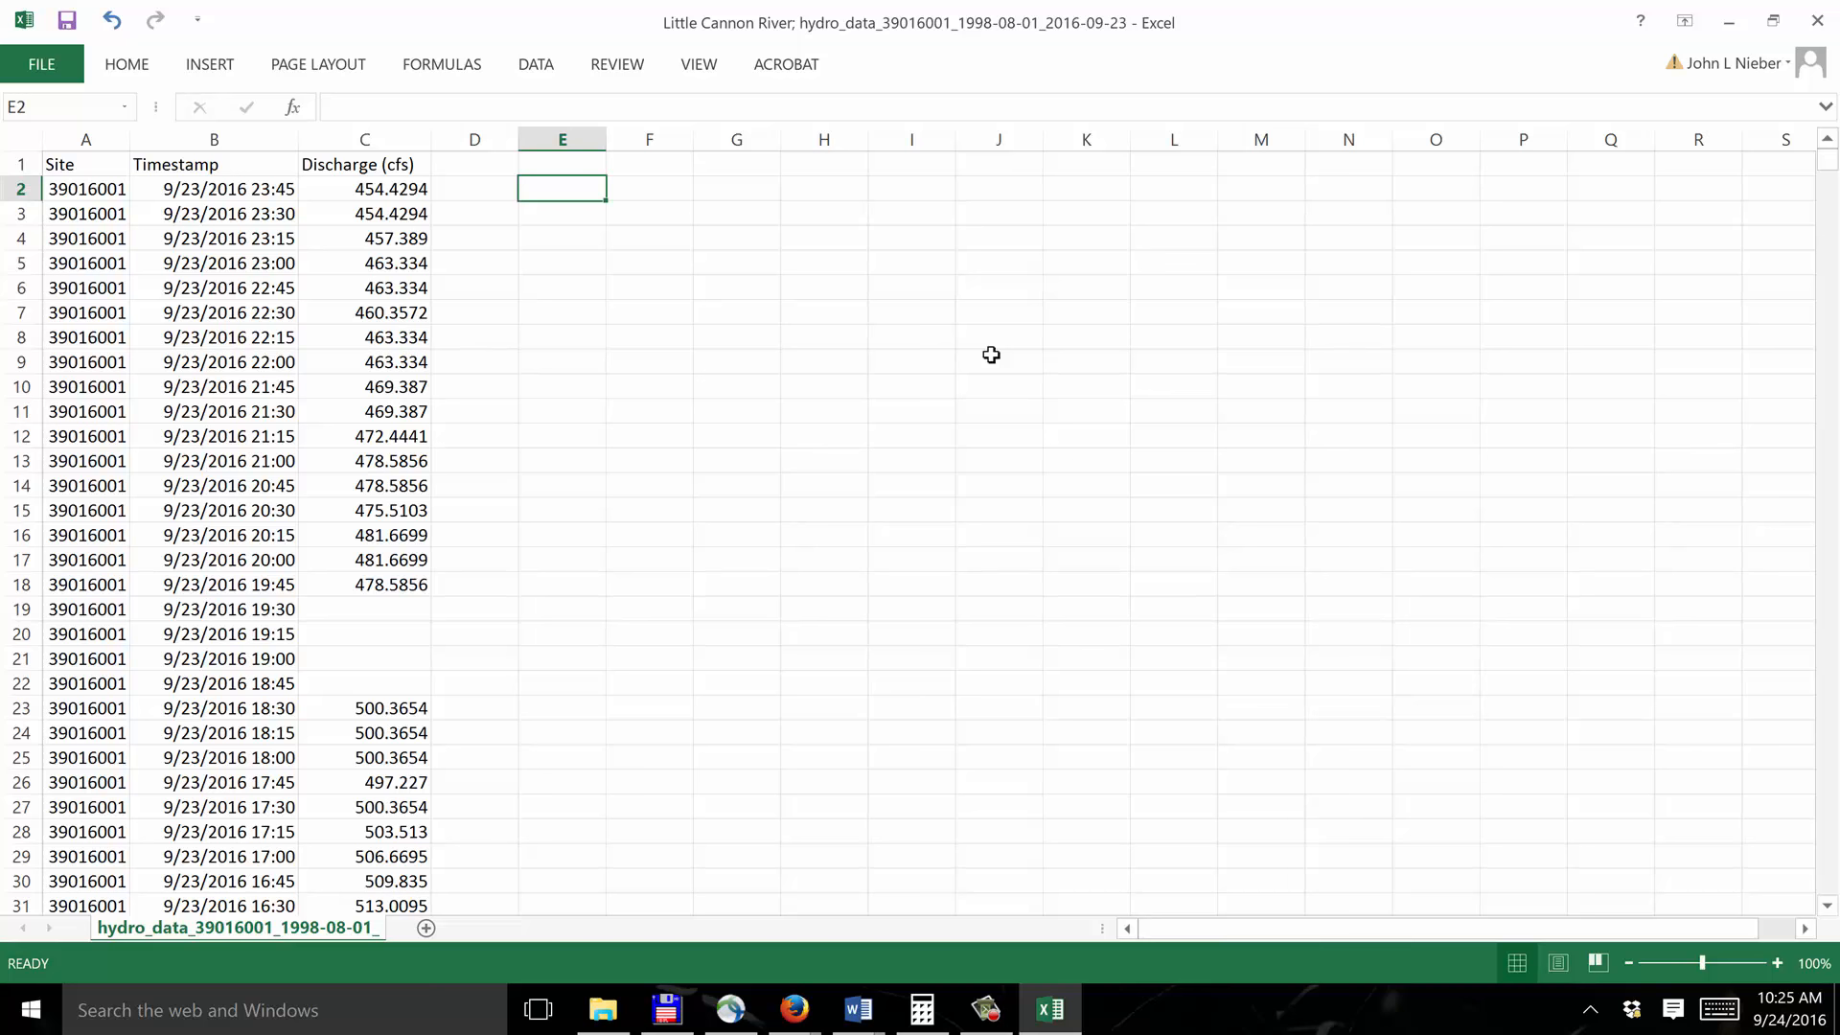
type("=trun(")
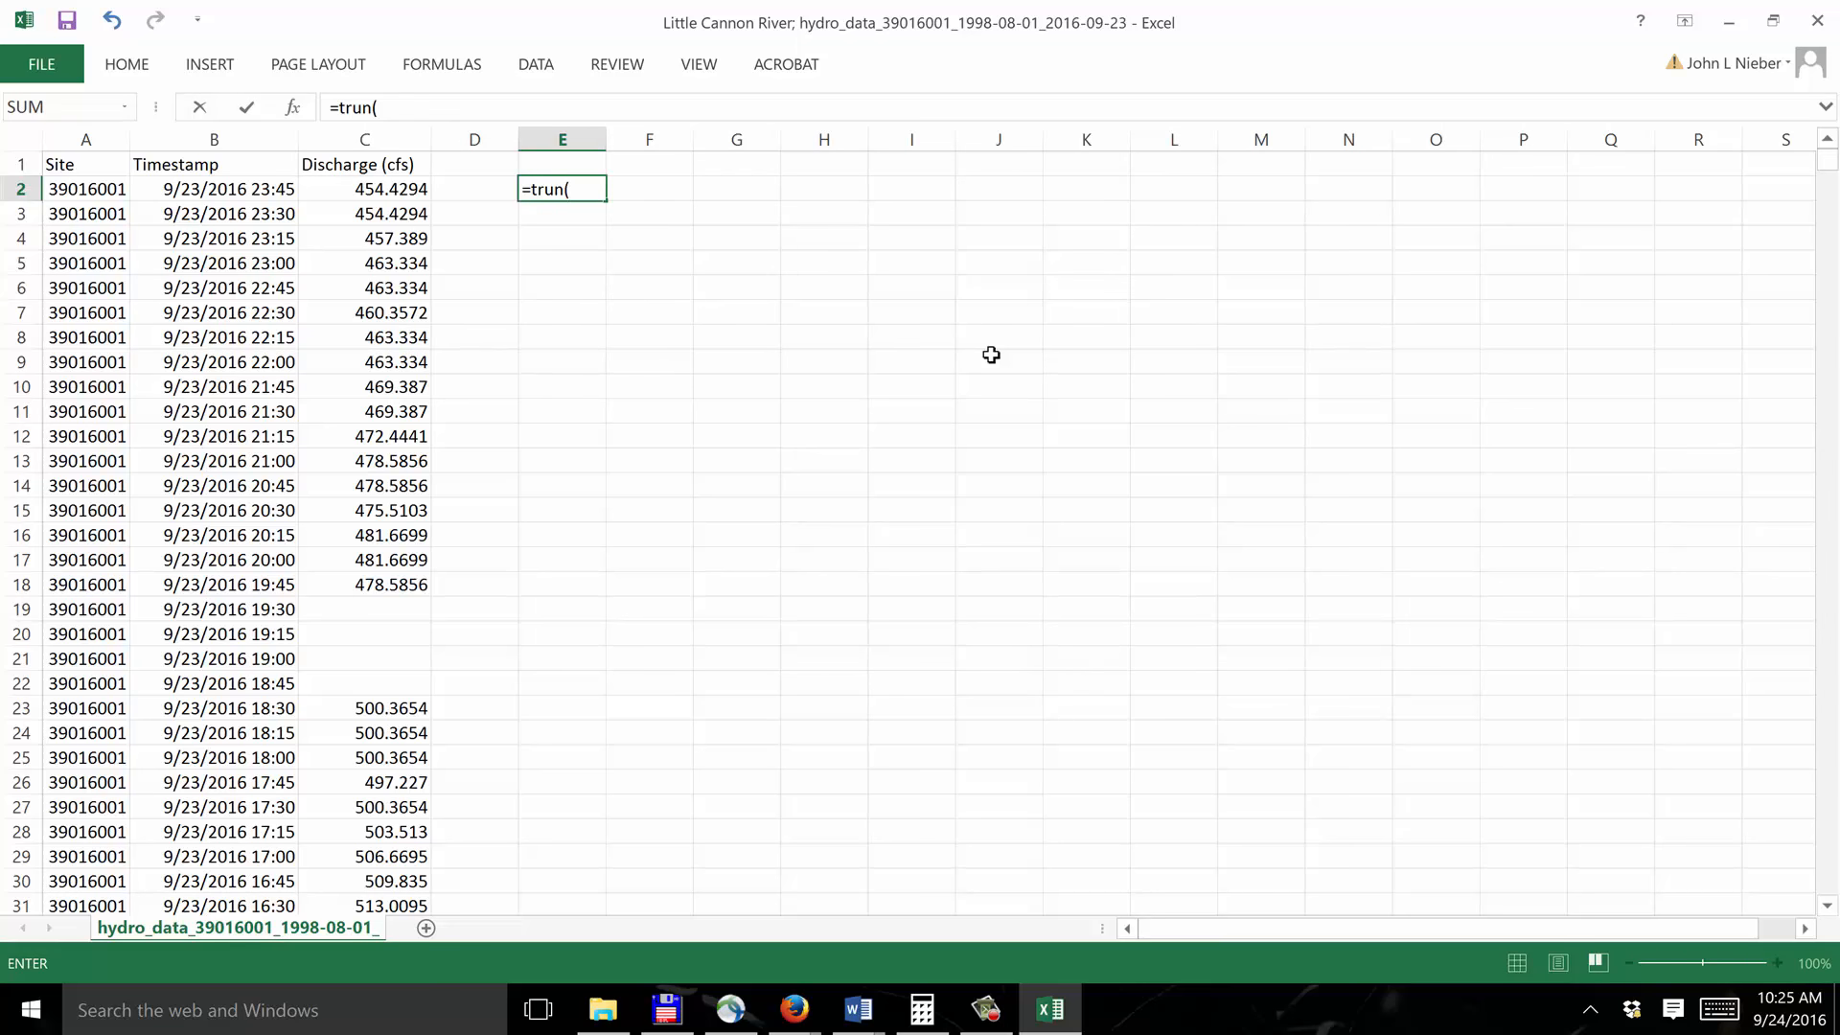
type("b2")
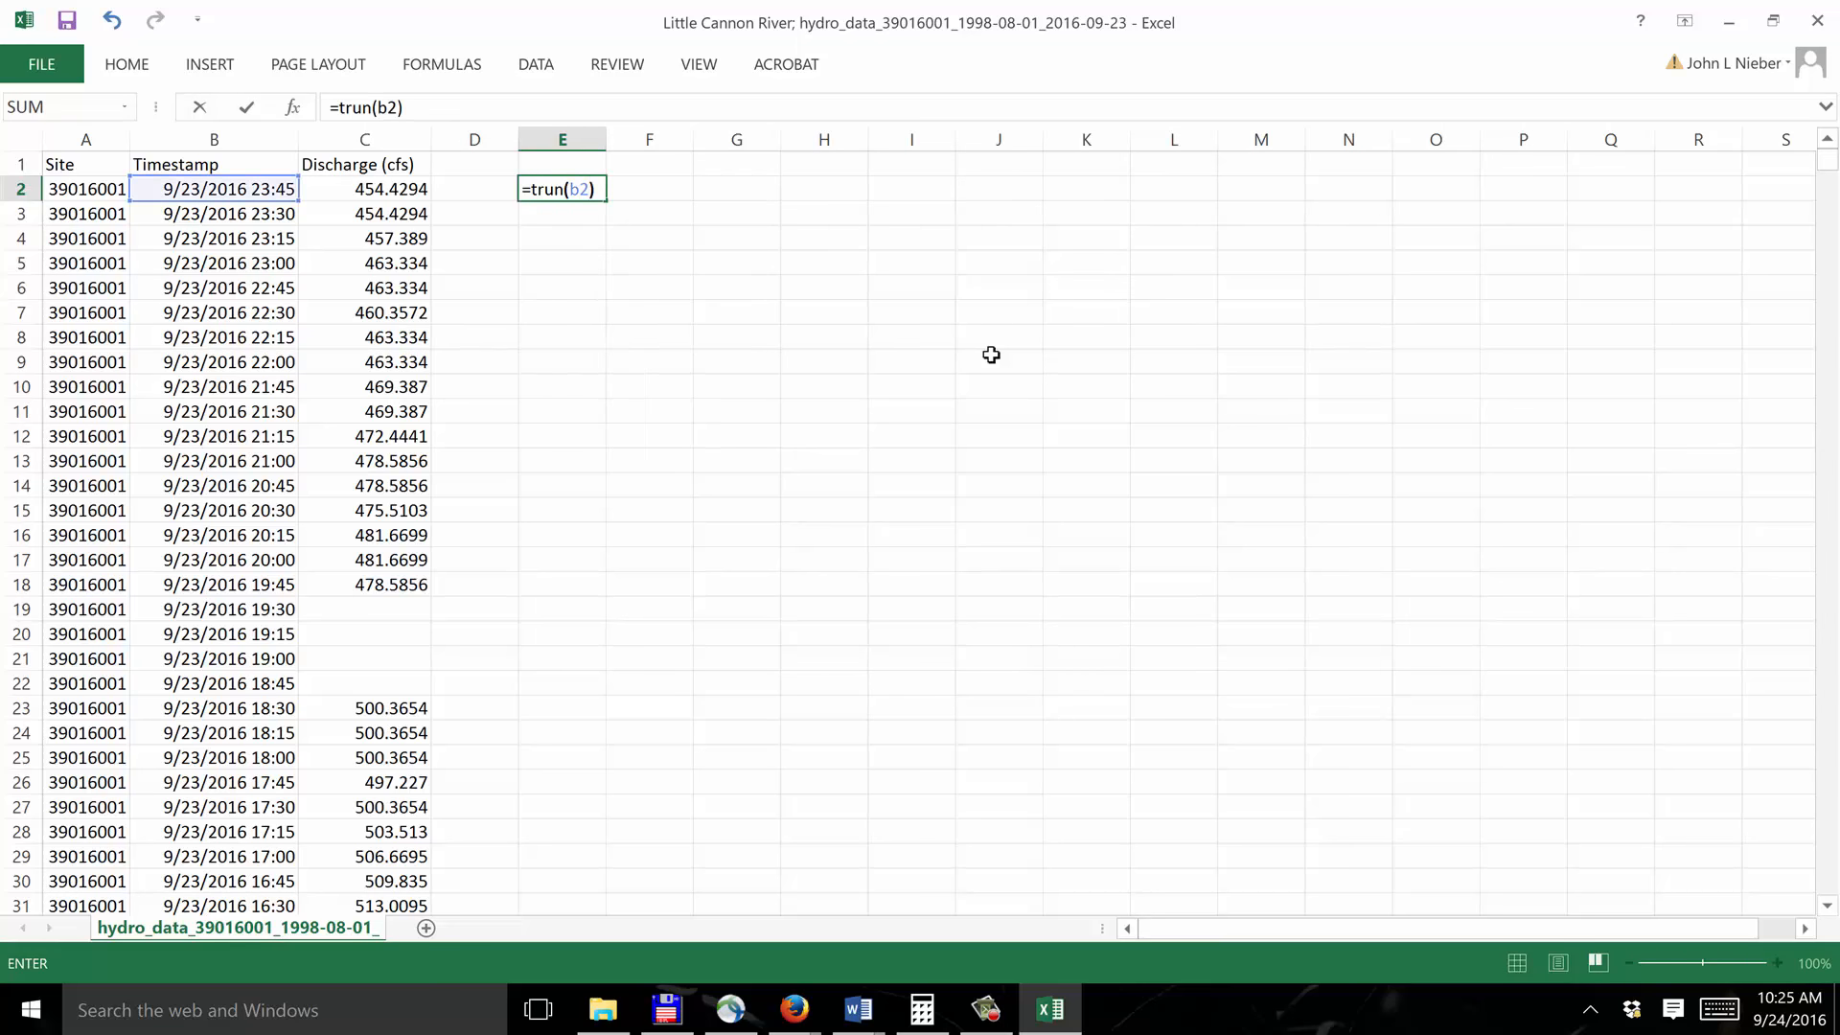
key("Return")
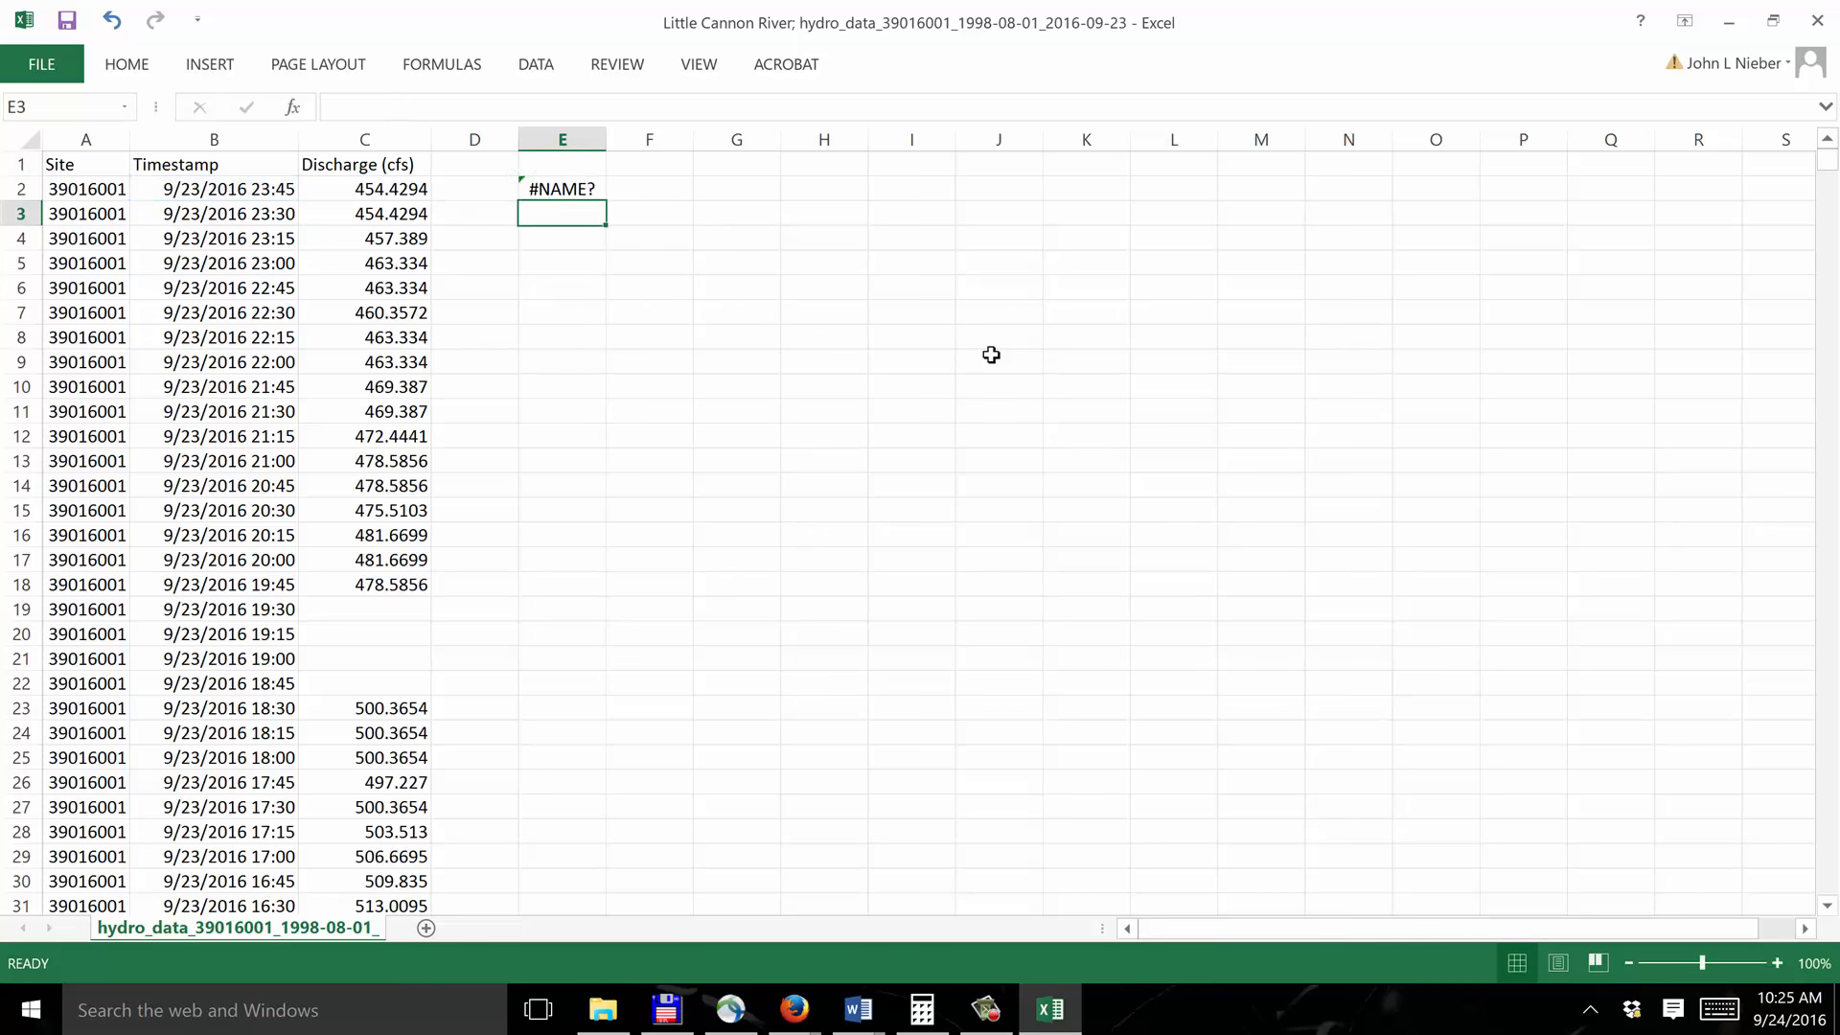
- Widen column E and correct the formula in cell E2 to =trunc(B2)
key("Up")
left_click_drag(605, 141, 745, 144)
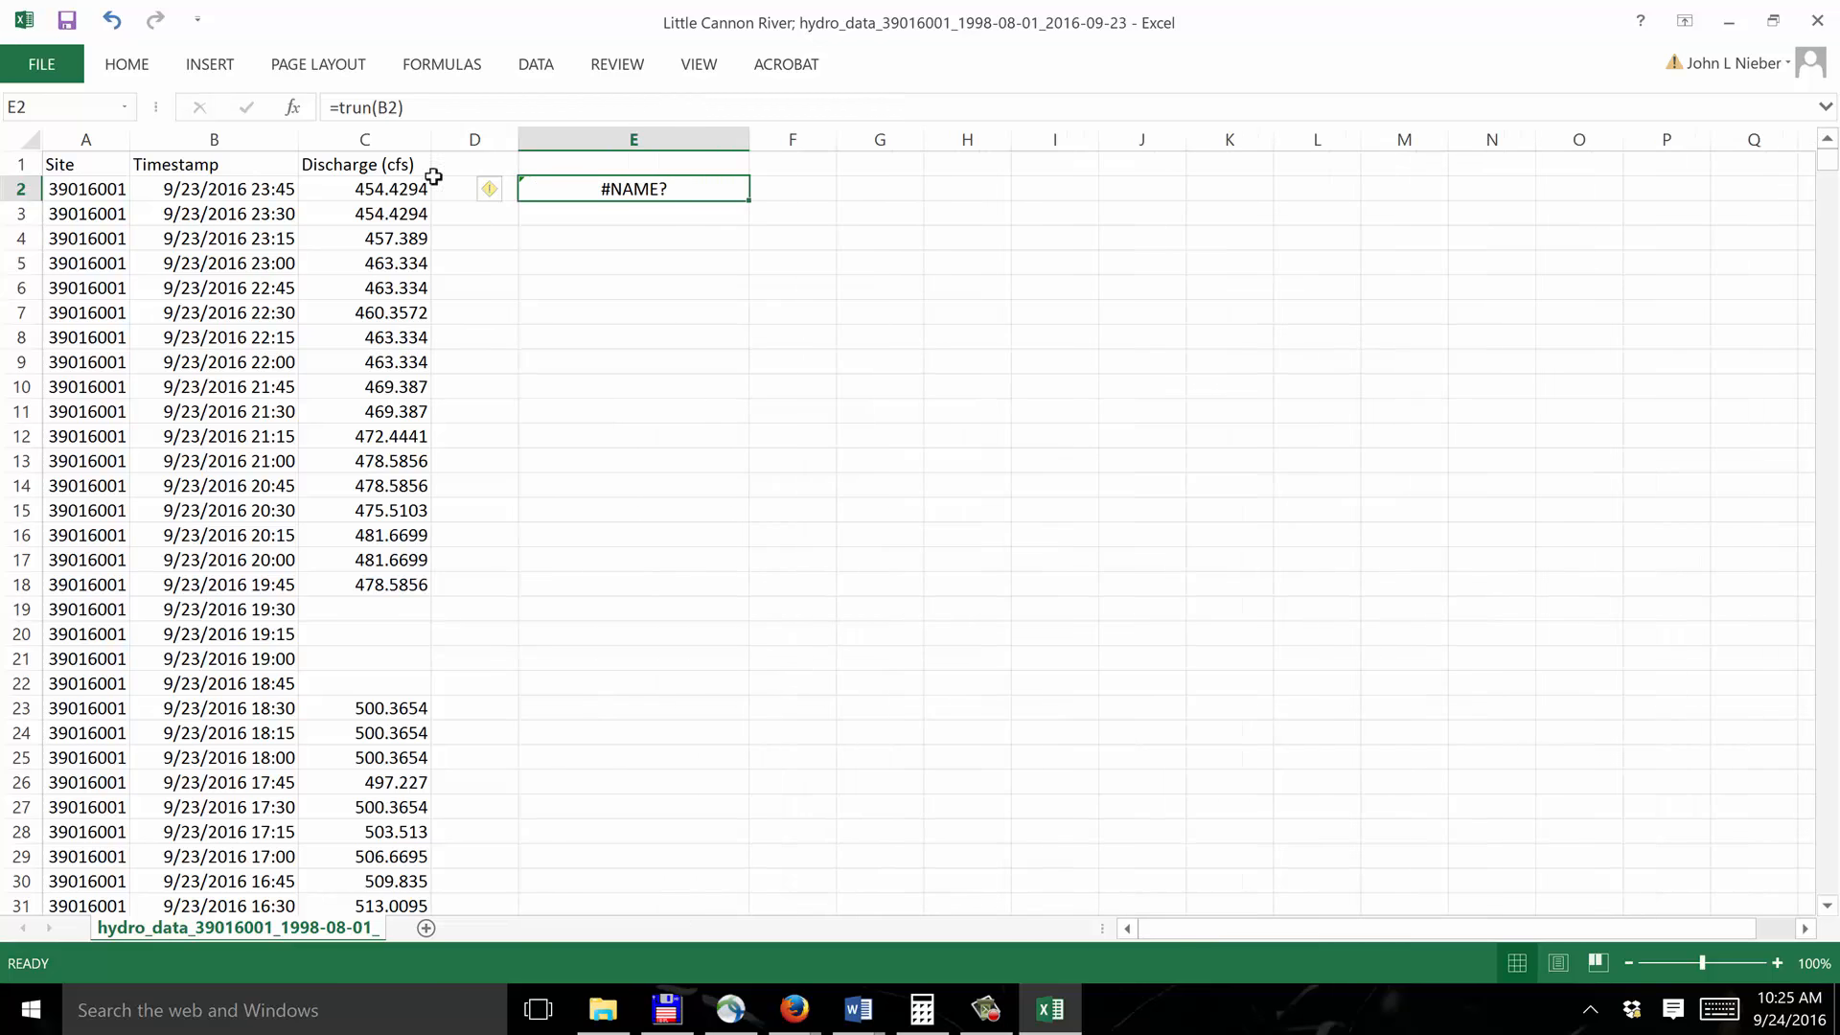
left_click(376, 109)
type("c")
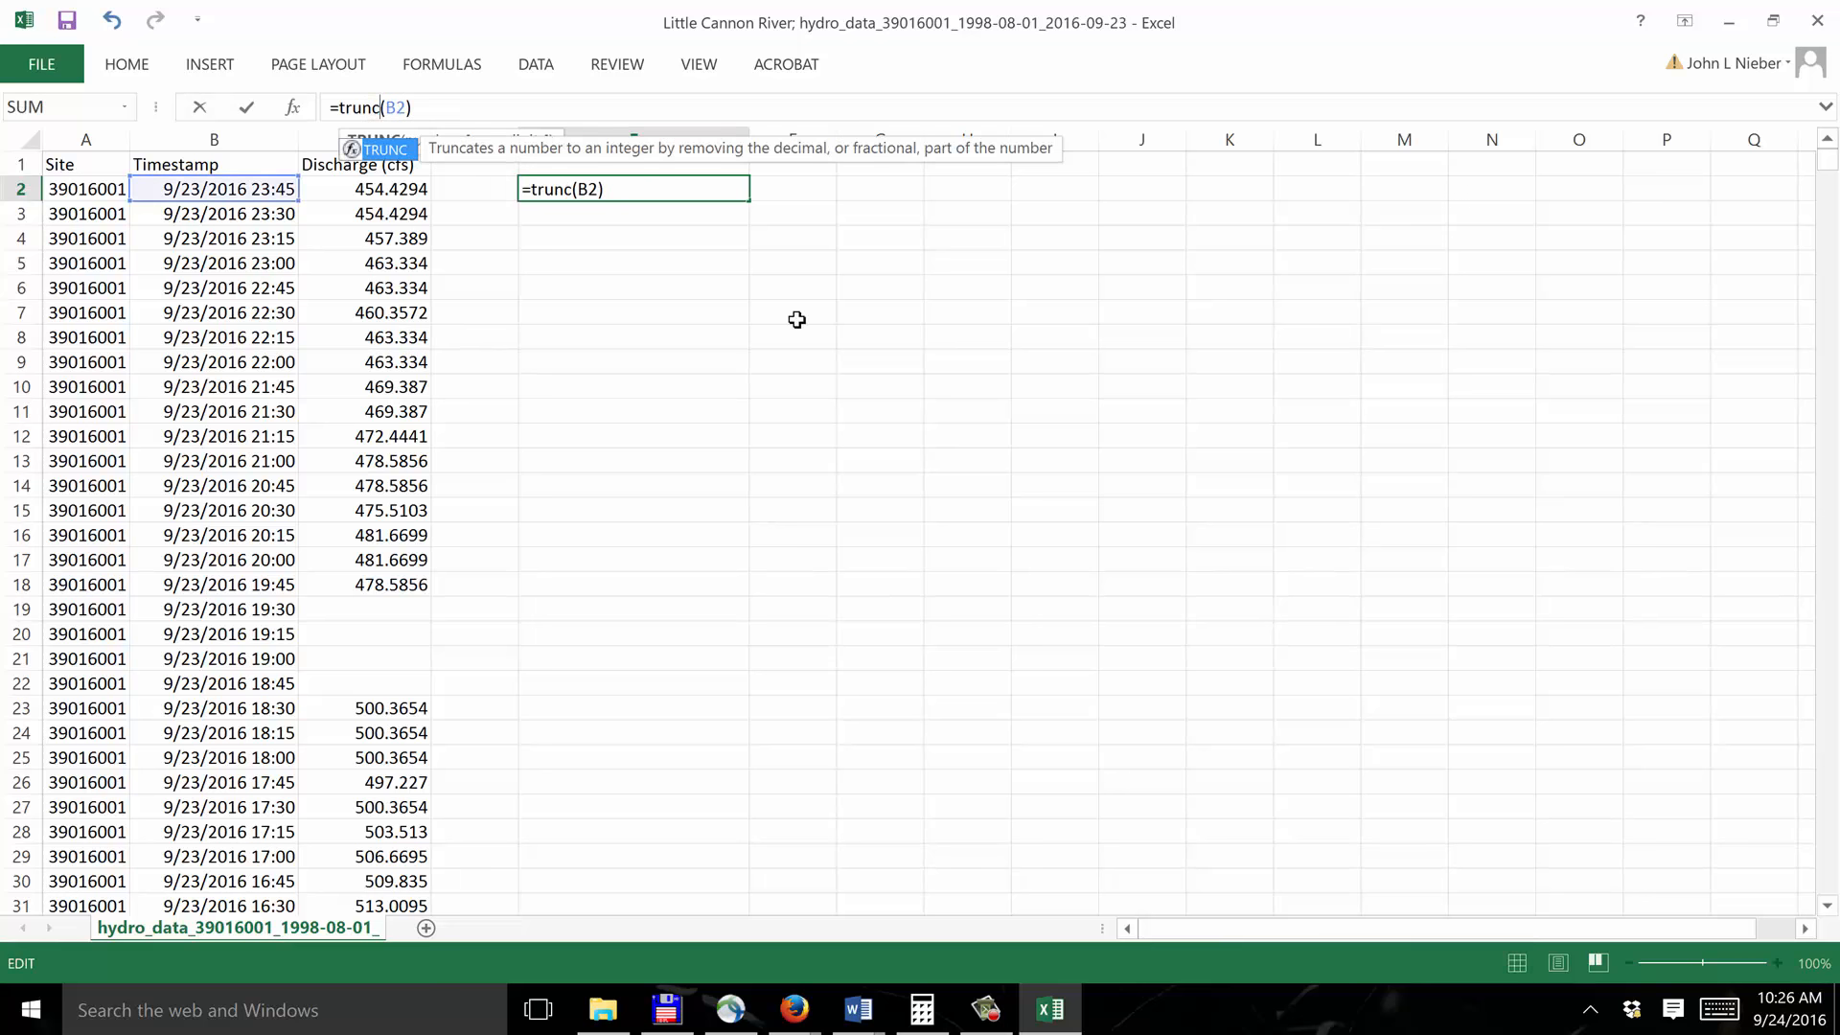
key("Return")
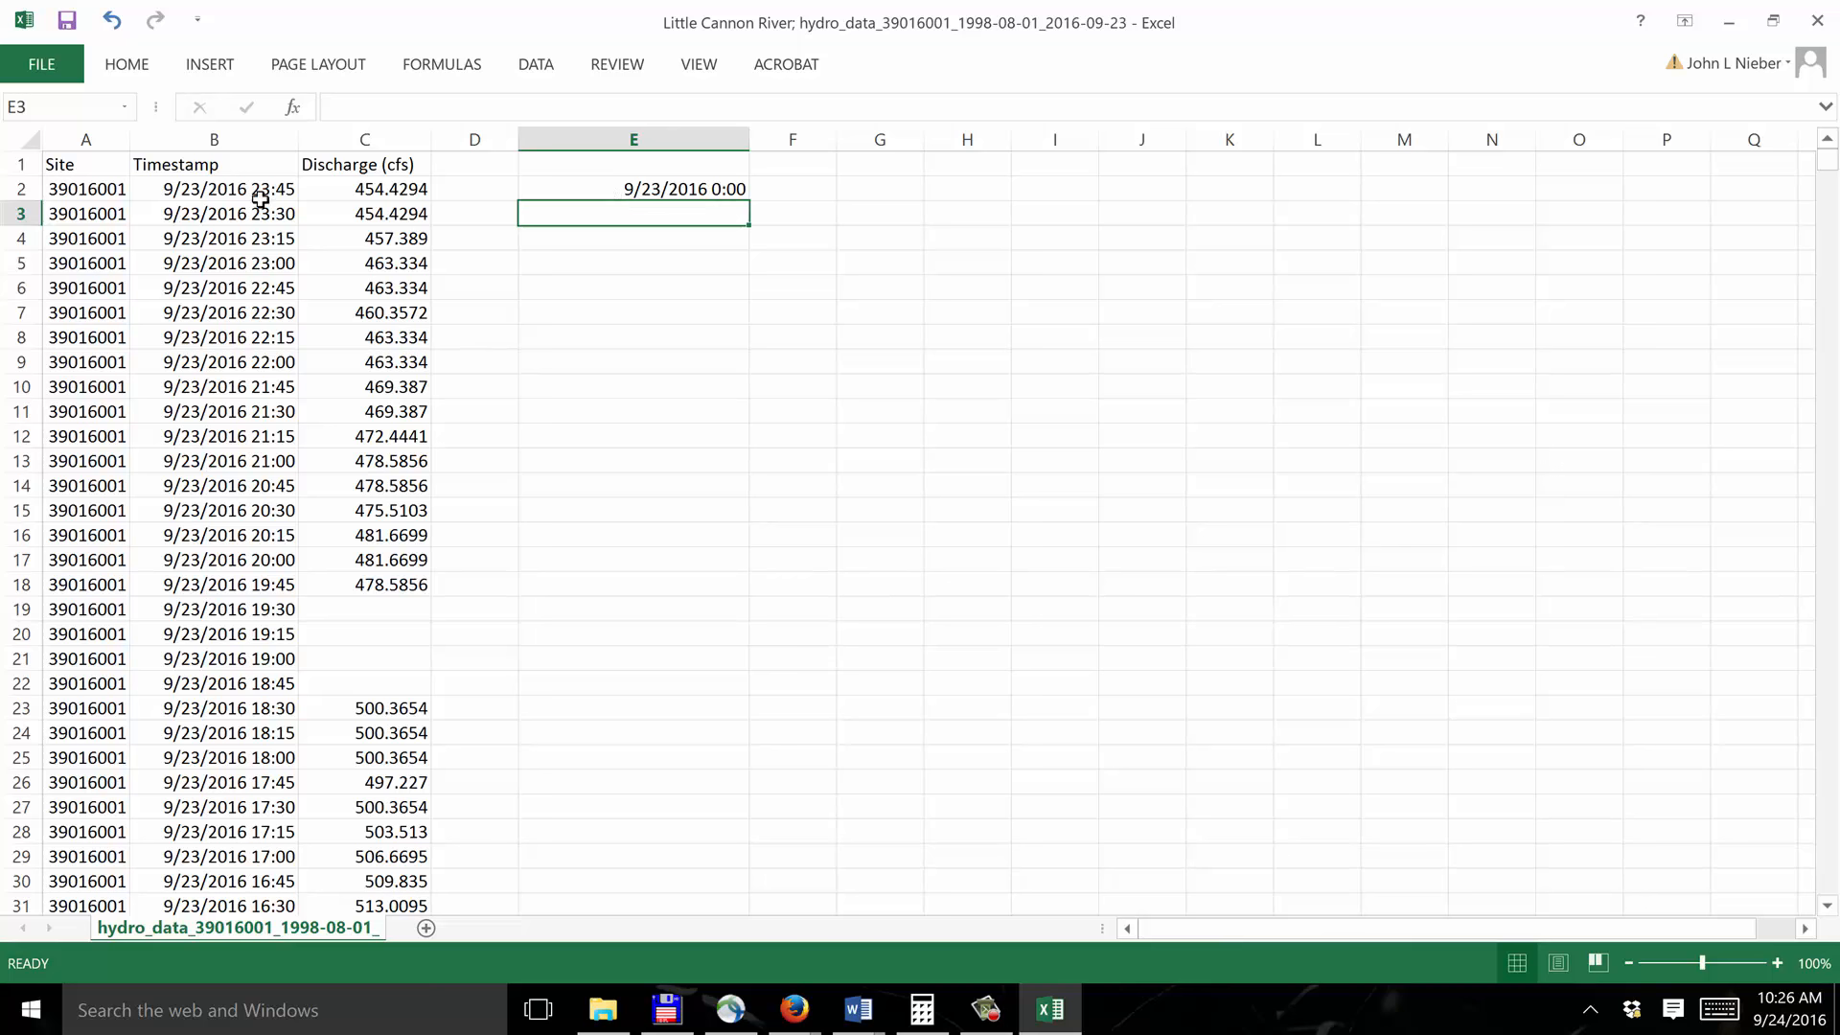
- Copy the TRUNC formula from cell E2 into cells E3 through E281, ending at the 9/21/2016 0:00 record
left_click(585, 190)
key("ctrl+c")
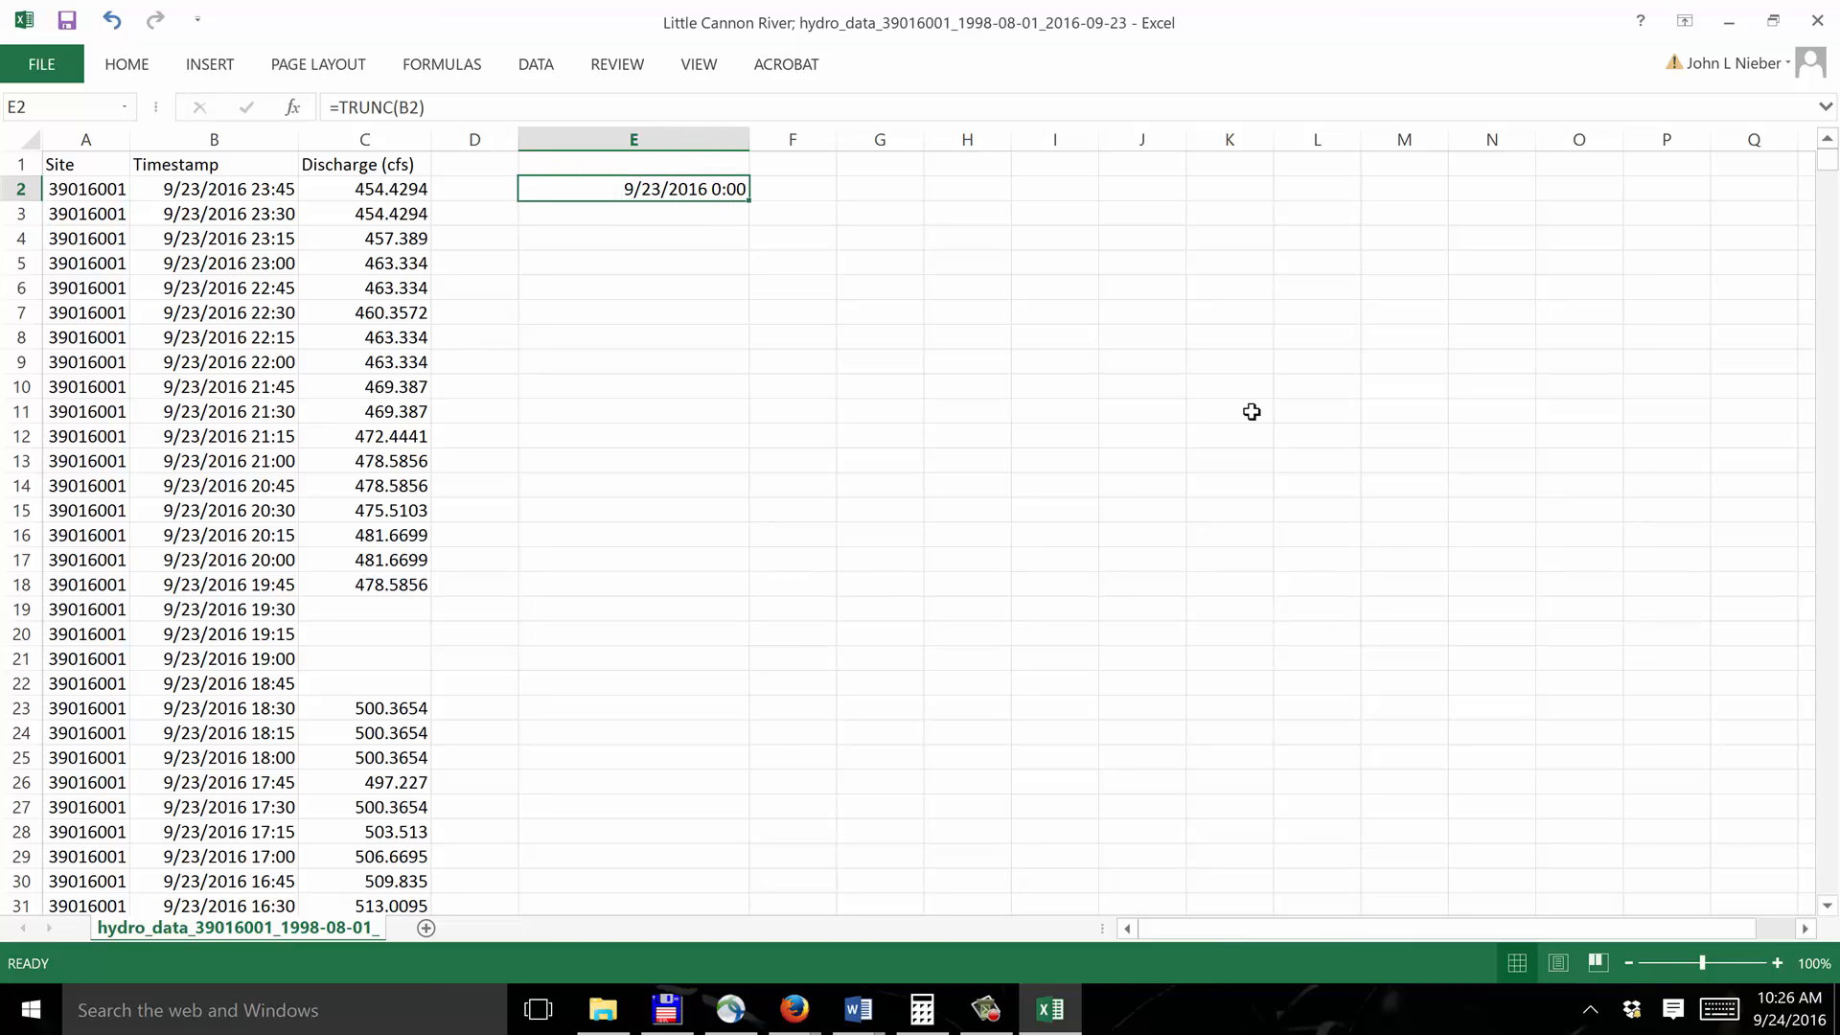
key("Down")
key("shift+Down")
key("shift+Down")
key("shift+Down")
key("shift+Down")
key("shift+Down")
key("shift+Down")
key("shift+Down")
key("shift+Down")
key("shift+Down")
key("shift+Down")
key("shift+Down")
key("shift+Down")
key("shift+Down")
key("shift+Down")
key("shift+Down")
key("shift+Down")
key("shift+Down")
key("shift+Down")
key("shift+Down")
key("shift+Down")
key("shift+Down")
key("shift+Down")
key("shift+Down")
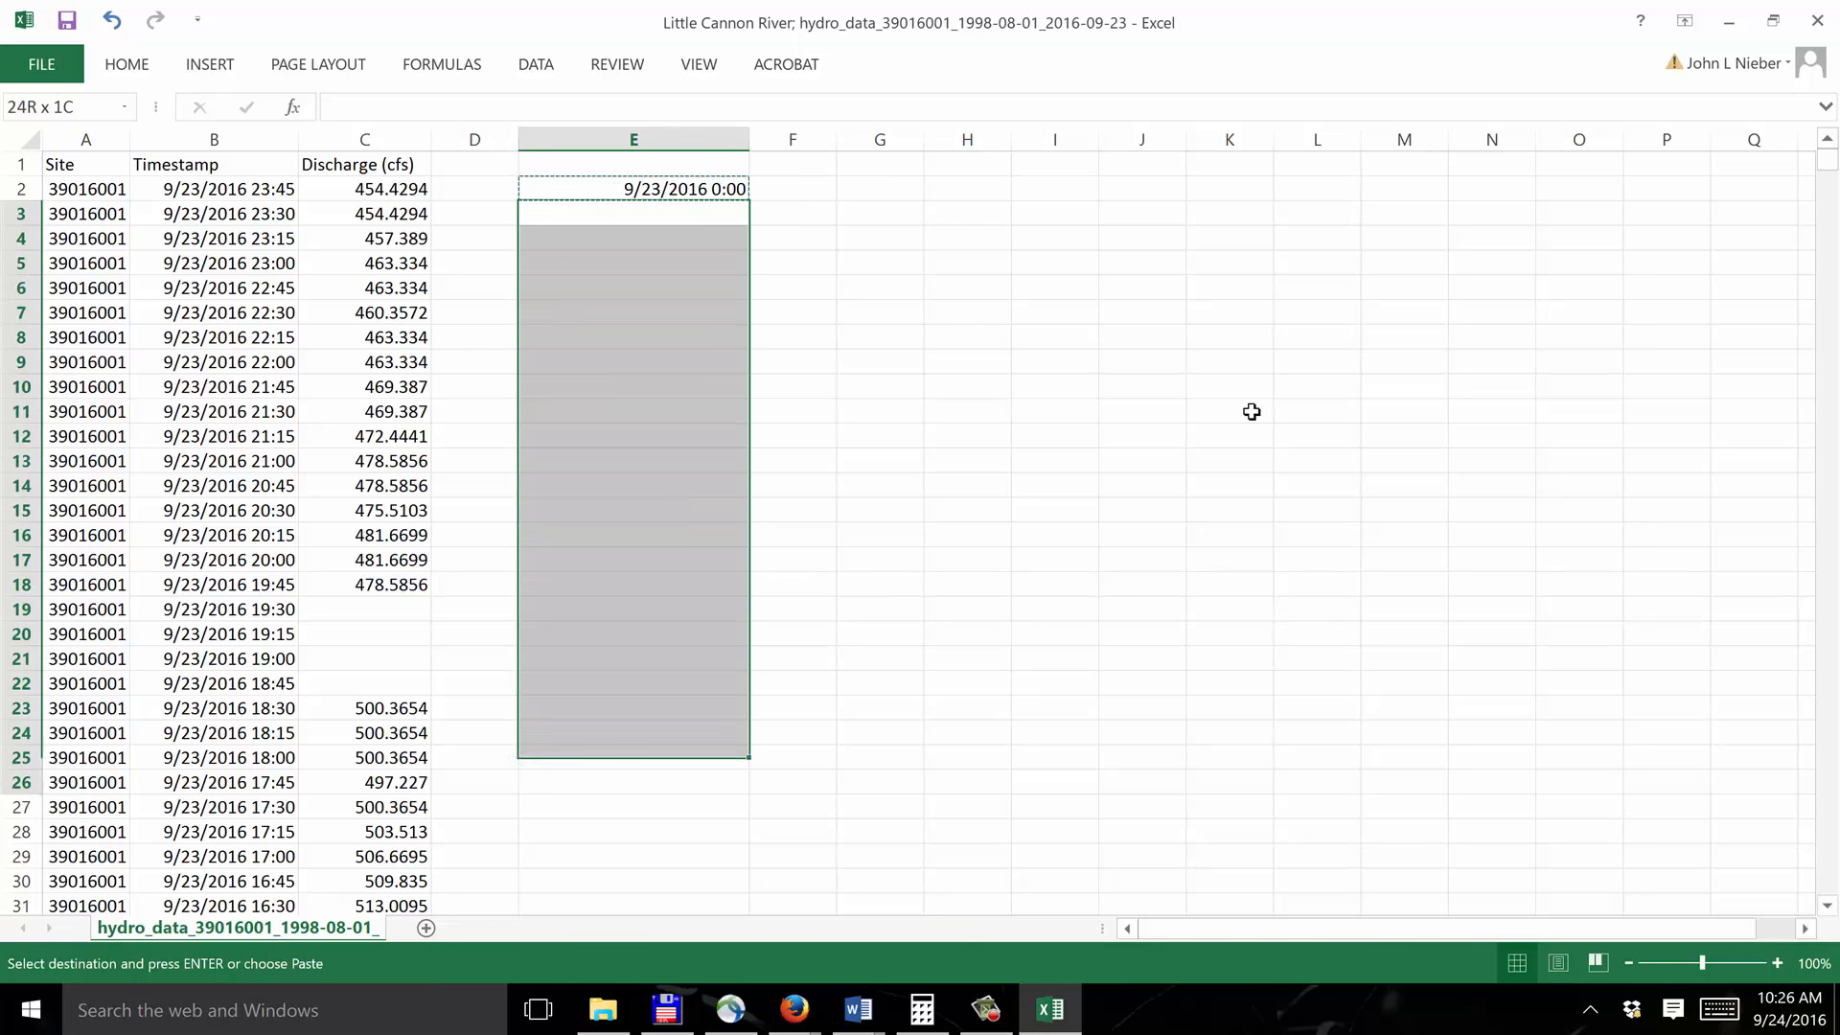
key("shift+Down")
key("shift+Down")
key("shift+Down")
key("shift+Down")
key("shift+Down")
key("shift+Down")
key("shift+Down")
key("shift+Down")
key("shift+Down")
key("shift+Down")
key("shift+Down")
key("shift+Down")
key("shift+Down")
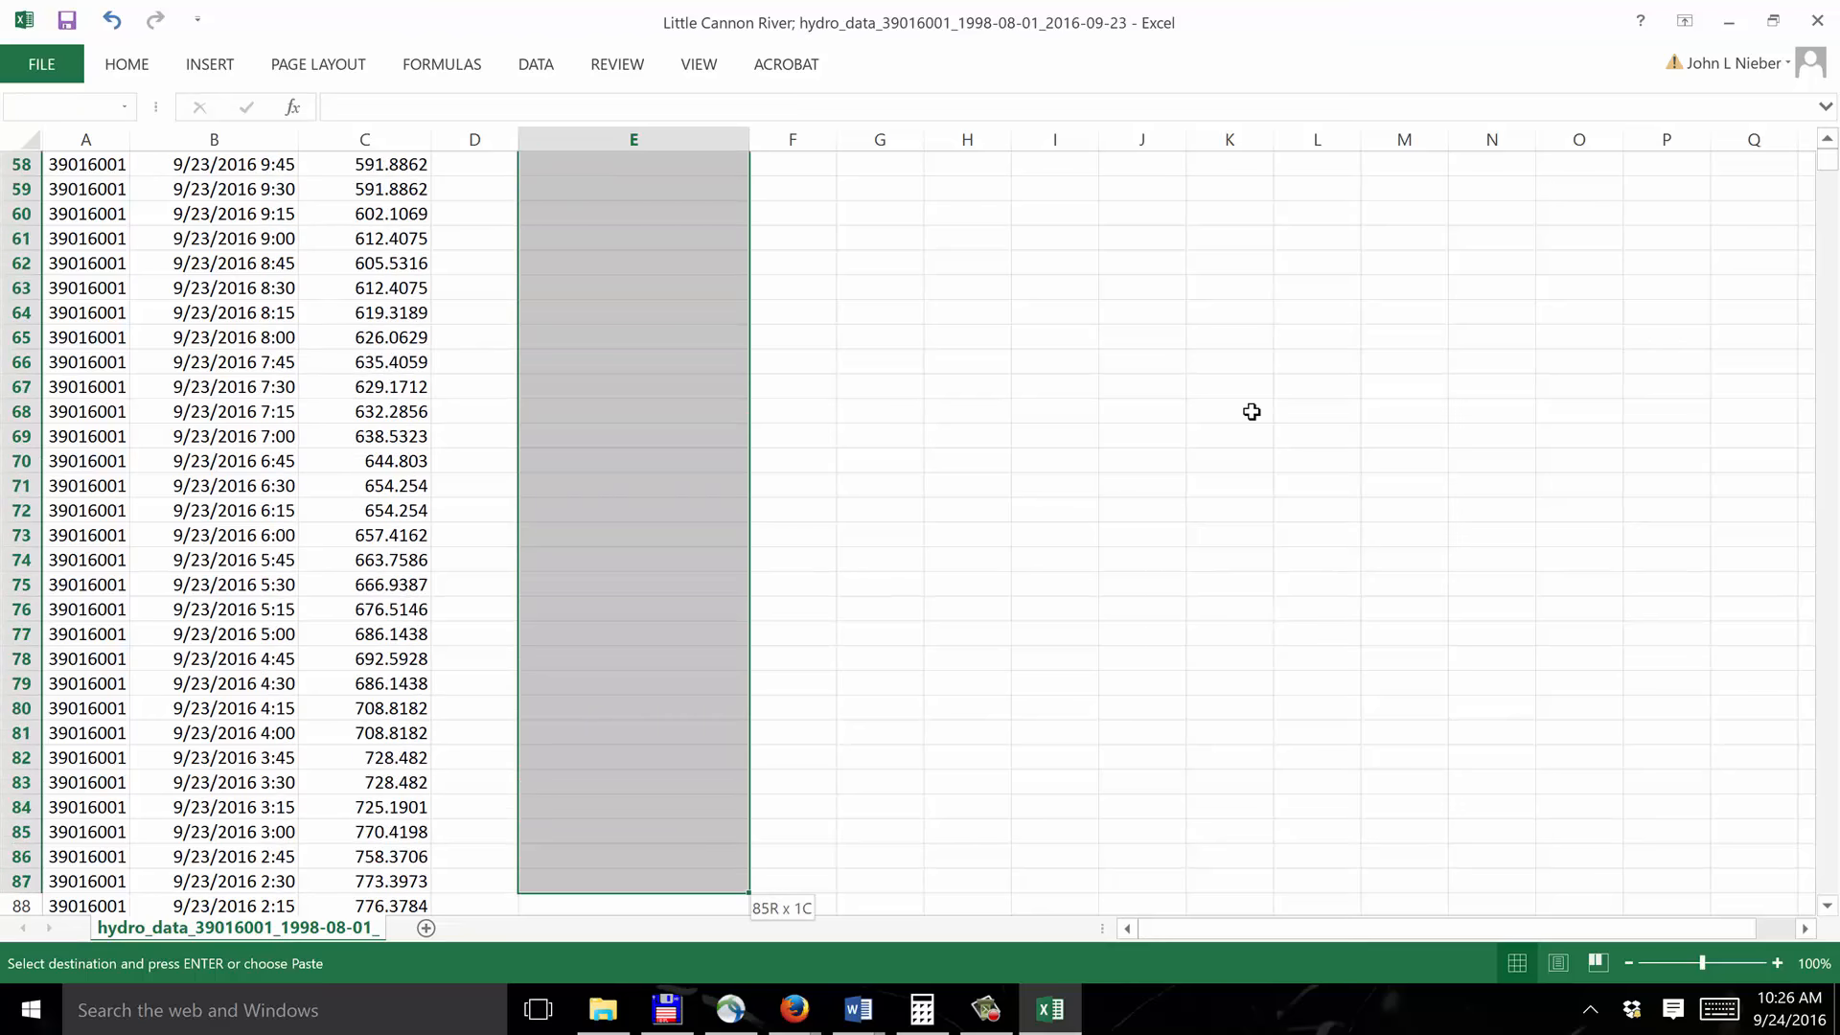
key("shift+Down")
key("shift+Down")
key("shift+Down")
key("shift+Down")
key("shift+Down")
key("shift+Down")
key("shift+Down")
key("shift+Down")
key("shift+Down")
key("shift+Down")
key("shift+Down")
key("shift+Down")
key("shift+Down")
key("shift+Down")
key("shift+Down")
key("shift+Down")
key("shift+Down")
key("shift+Down")
key("shift+Down")
key("shift+Down")
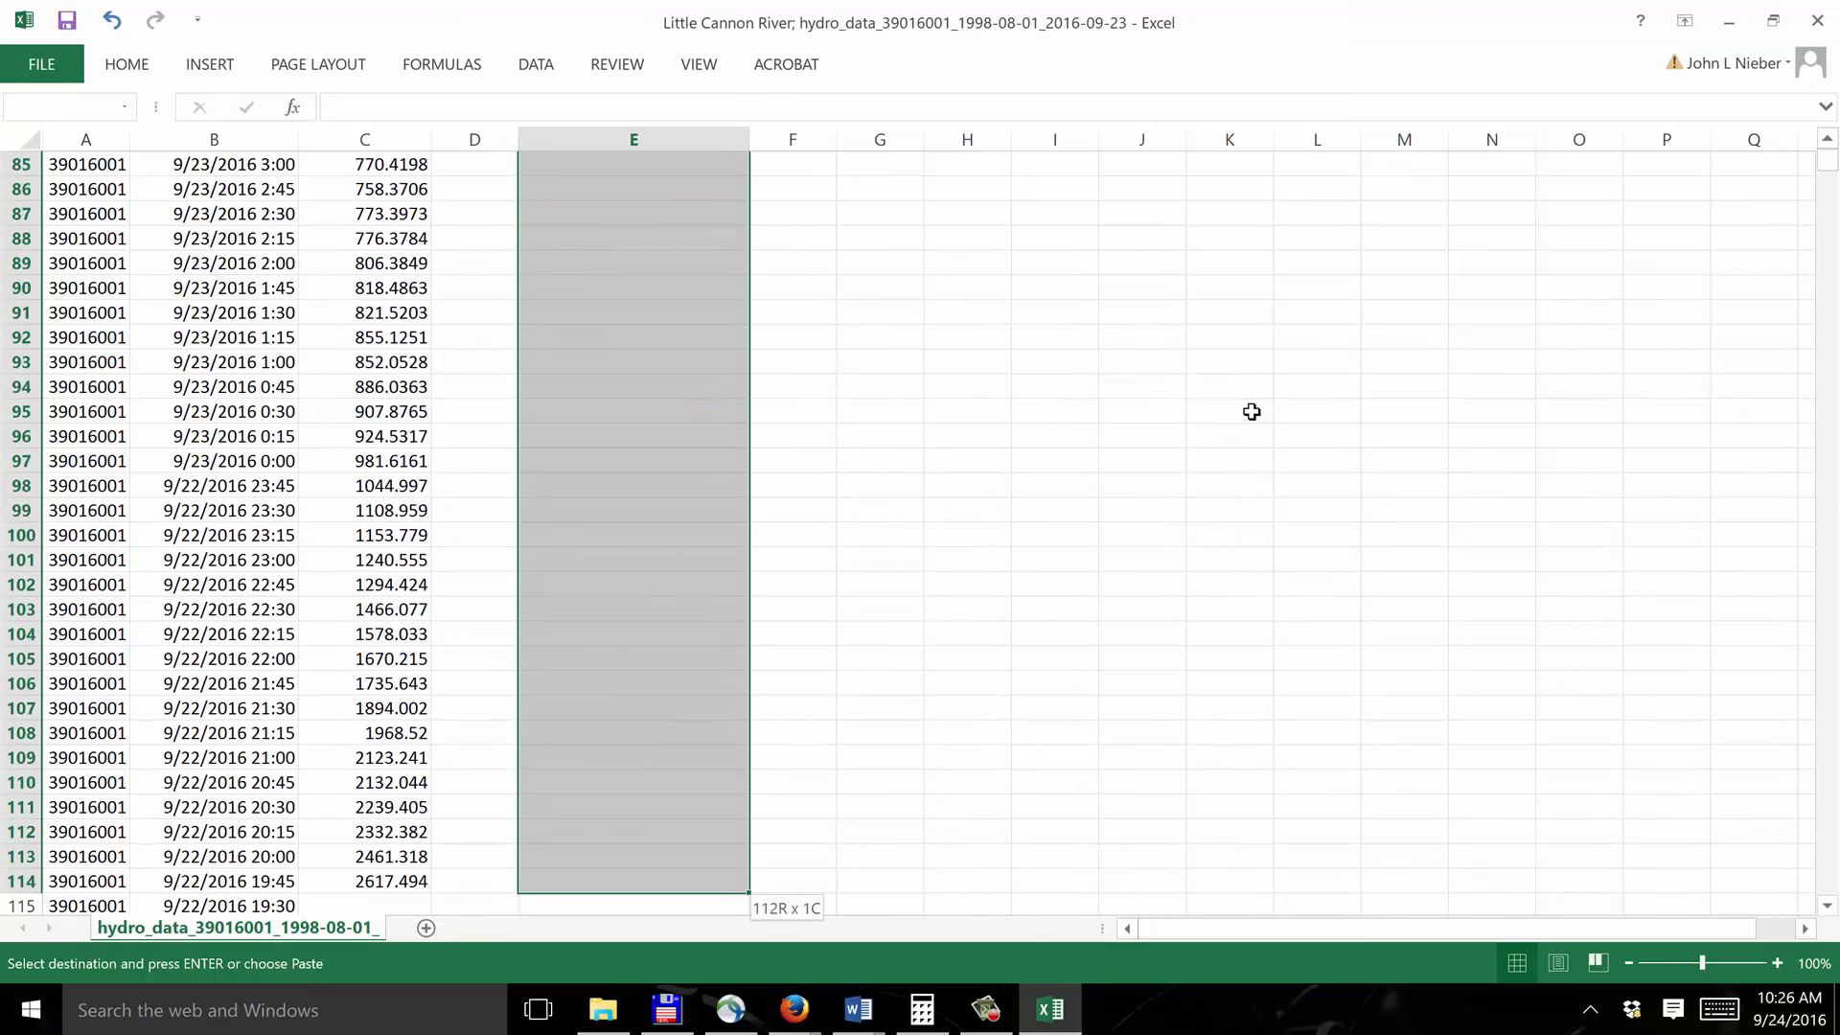
key("shift+Down")
key("shift+Down")
key("shift+Down")
key("shift+Down")
key("shift+Down")
key("shift+Down")
key("shift+Down")
key("shift+Down")
key("shift+Down")
key("shift+Down")
key("shift+Down")
key("shift+Down")
key("shift+Down")
key("shift+Down")
key("shift+Down")
key("shift+Down")
key("shift+Down")
key("shift+Down")
key("shift+Down")
key("shift+Down")
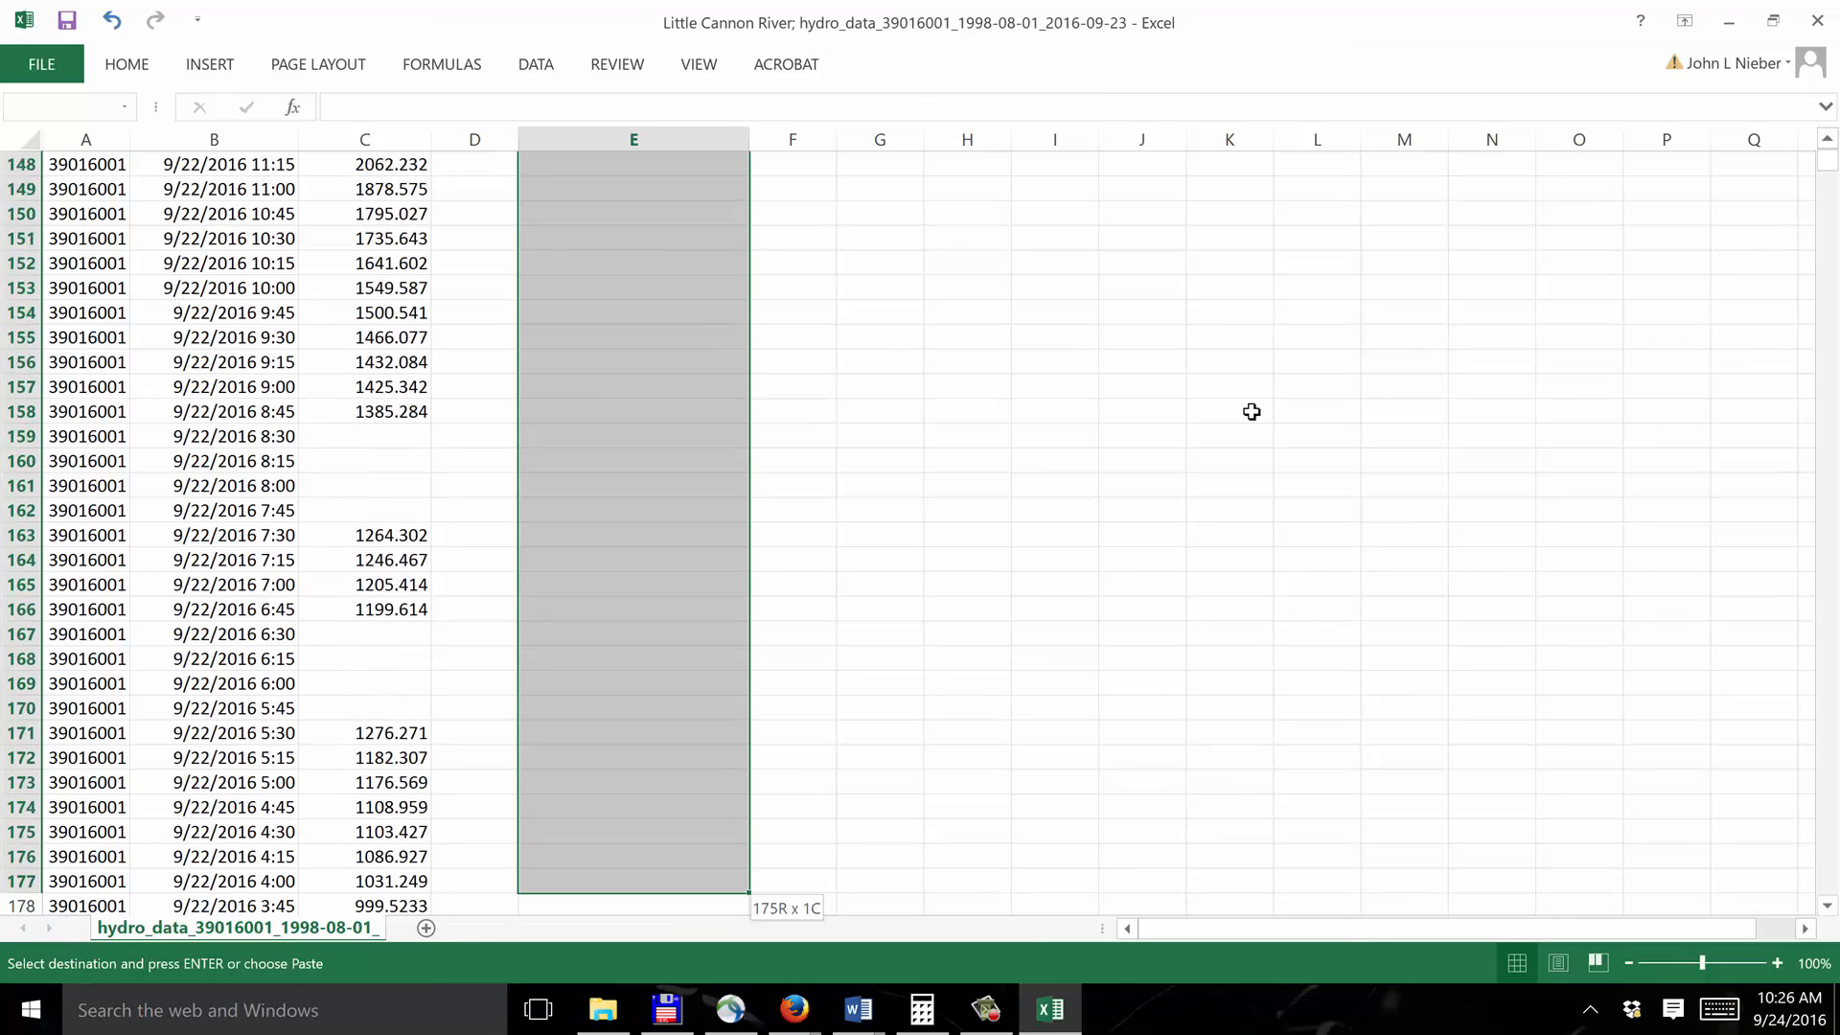
key("shift+Down")
key("shift+Down")
key("shift+Down")
key("shift+Down")
key("shift+Down")
key("shift+Down")
key("shift+Down")
key("shift+Down")
key("shift+Down")
key("shift+Down")
key("shift+Down")
key("shift+Down")
key("shift+Down")
key("shift+Down")
key("shift+Down")
key("shift+Down")
key("shift+Down")
key("shift+Down")
key("shift+Down")
key("shift+Down")
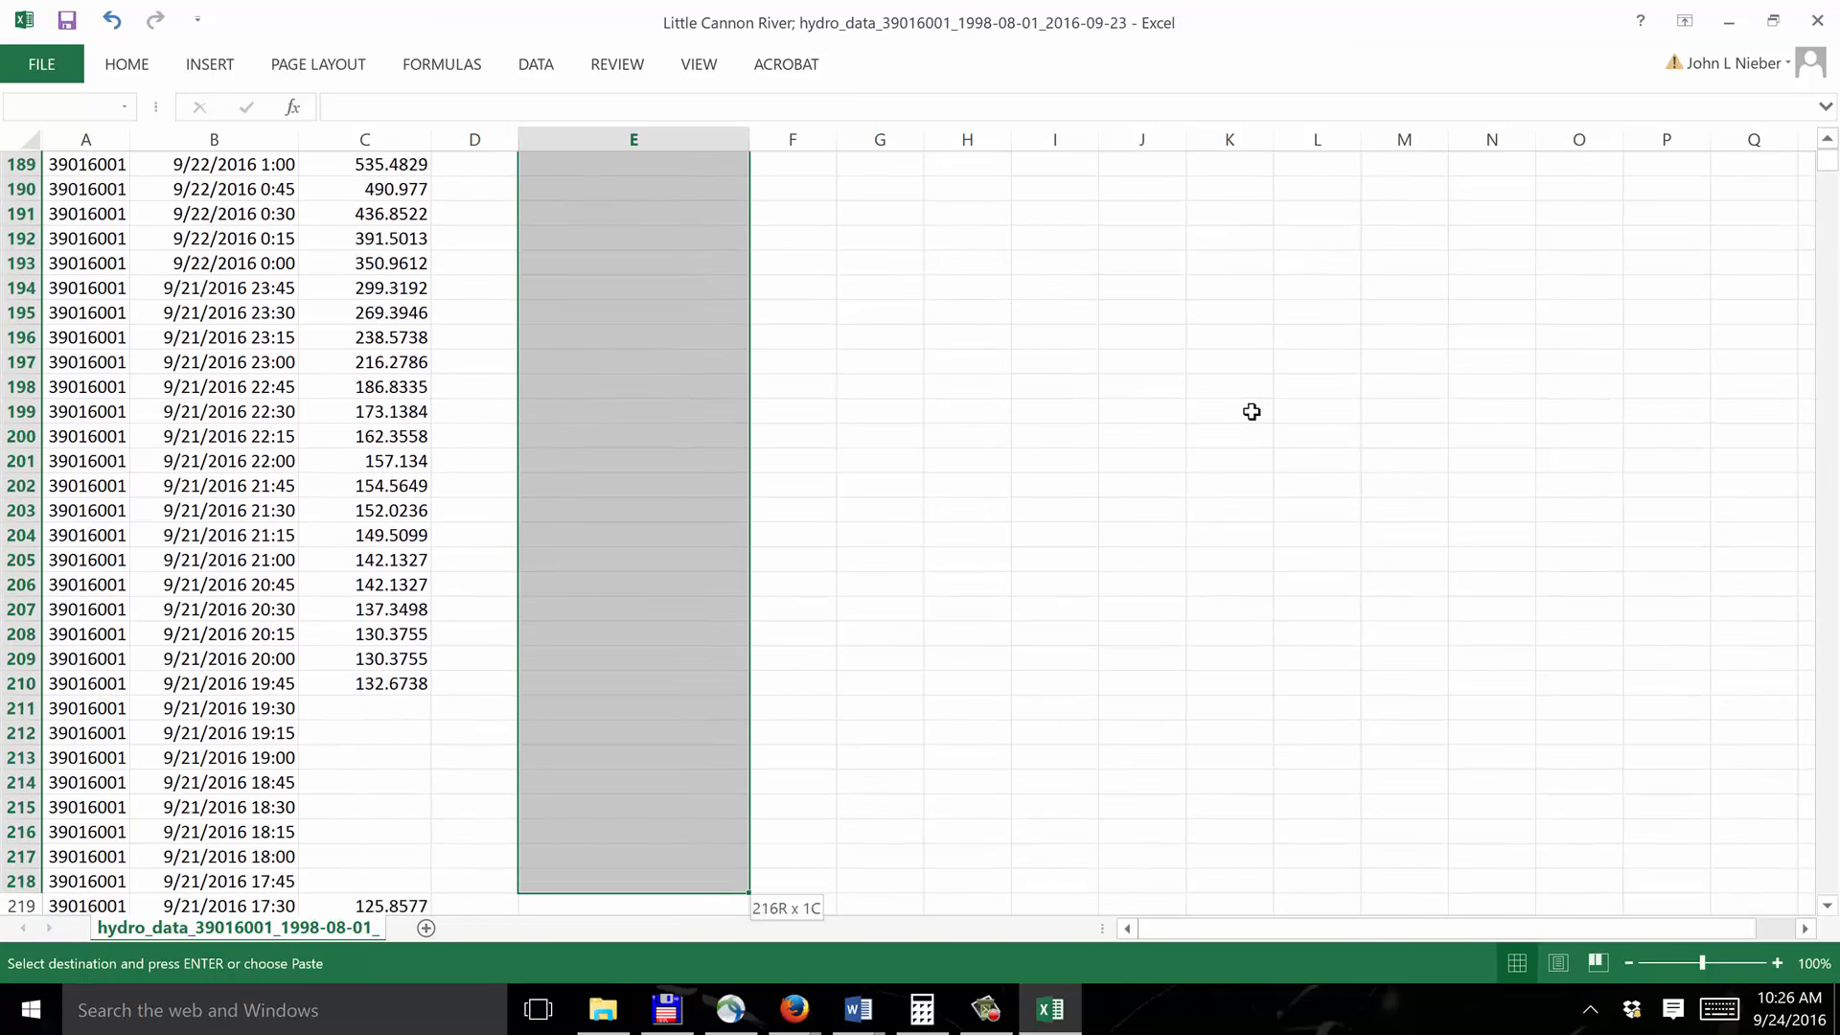
key("shift+Down")
key("shift+Down")
key("shift+Down")
key("shift+Down")
key("shift+Down")
key("shift+Down")
key("shift+Down")
key("shift+Down")
key("shift+Down")
key("shift+Down")
key("shift+Down")
key("shift+Down")
key("shift+Down")
key("shift+Down")
key("shift+Down")
key("shift+Down")
key("shift+Down")
key("shift+Down")
key("shift+Down")
key("shift+Down")
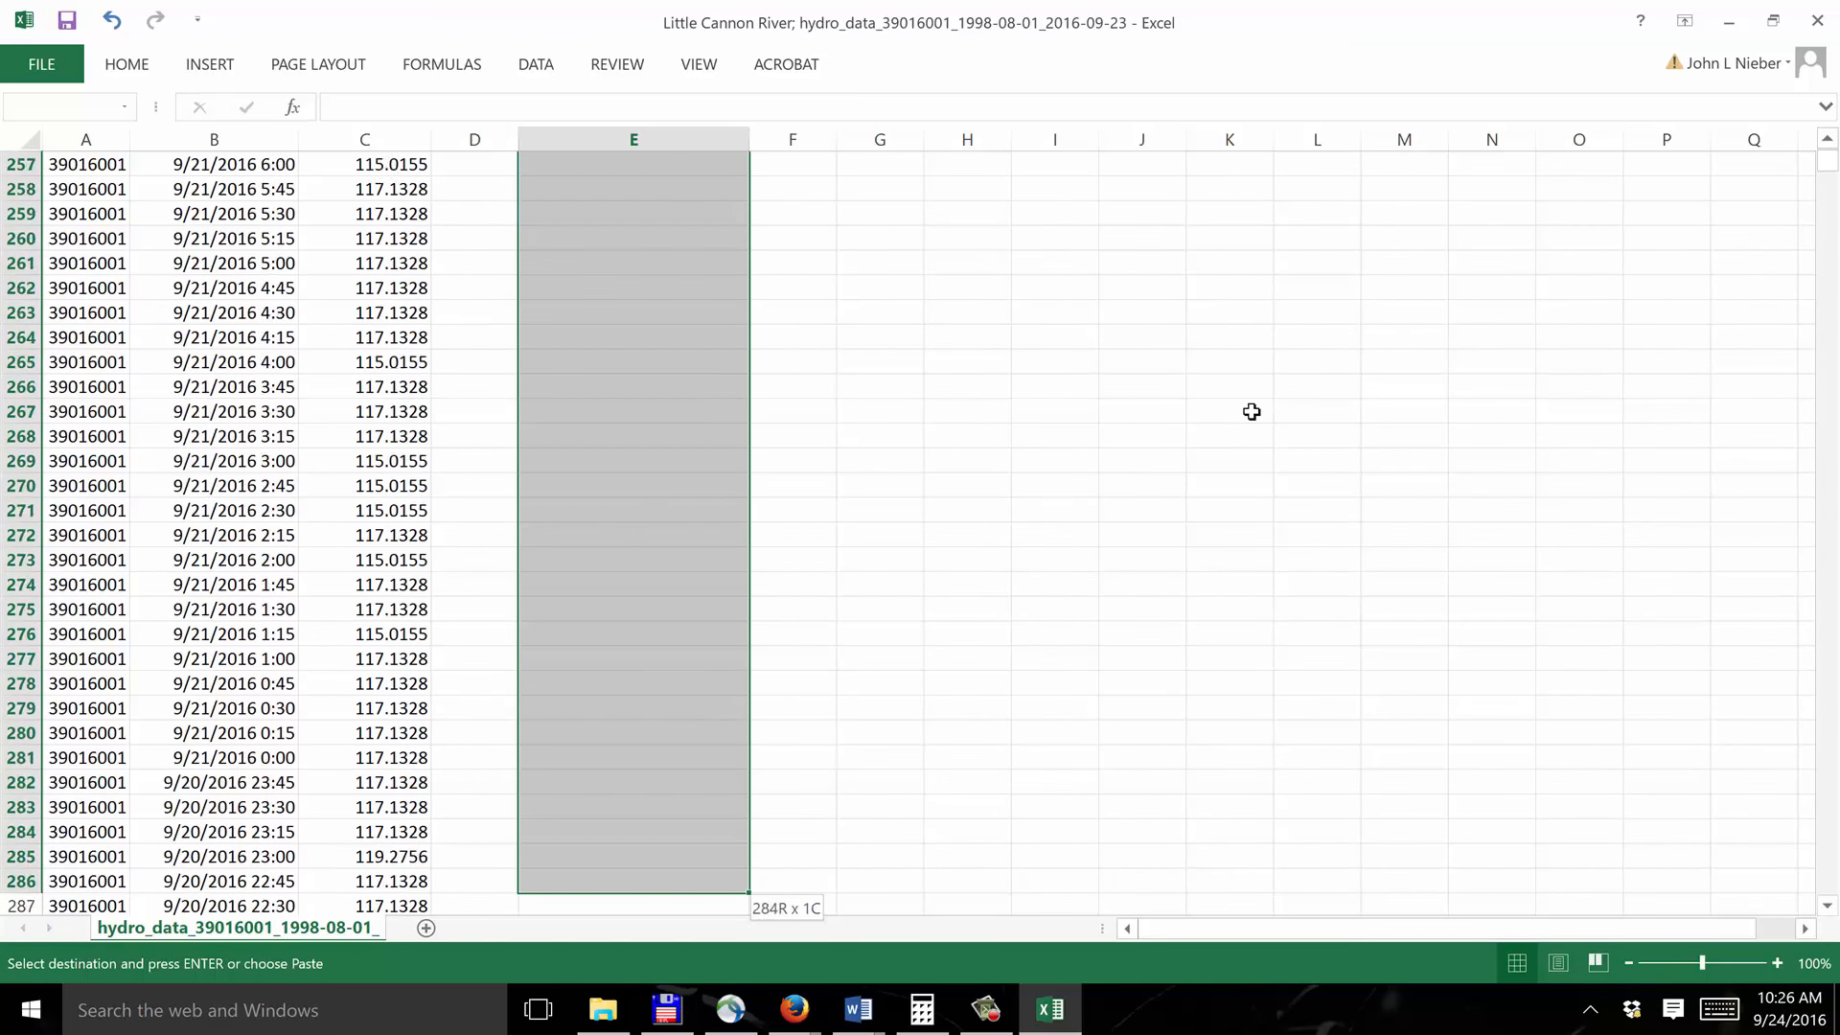
key("shift+Up")
key("shift+Up")
key("shift+Up")
key("shift+Up")
key("shift+Up")
key("shift+Up")
key("shift+Up")
key("shift+Up")
key("shift+Up")
key("shift+Up")
key("shift+Up")
key("shift+Up")
key("shift+Up")
key("shift+Up")
key("shift+Up")
key("shift+Up")
key("shift+Up")
key("shift+Up")
key("shift+Up")
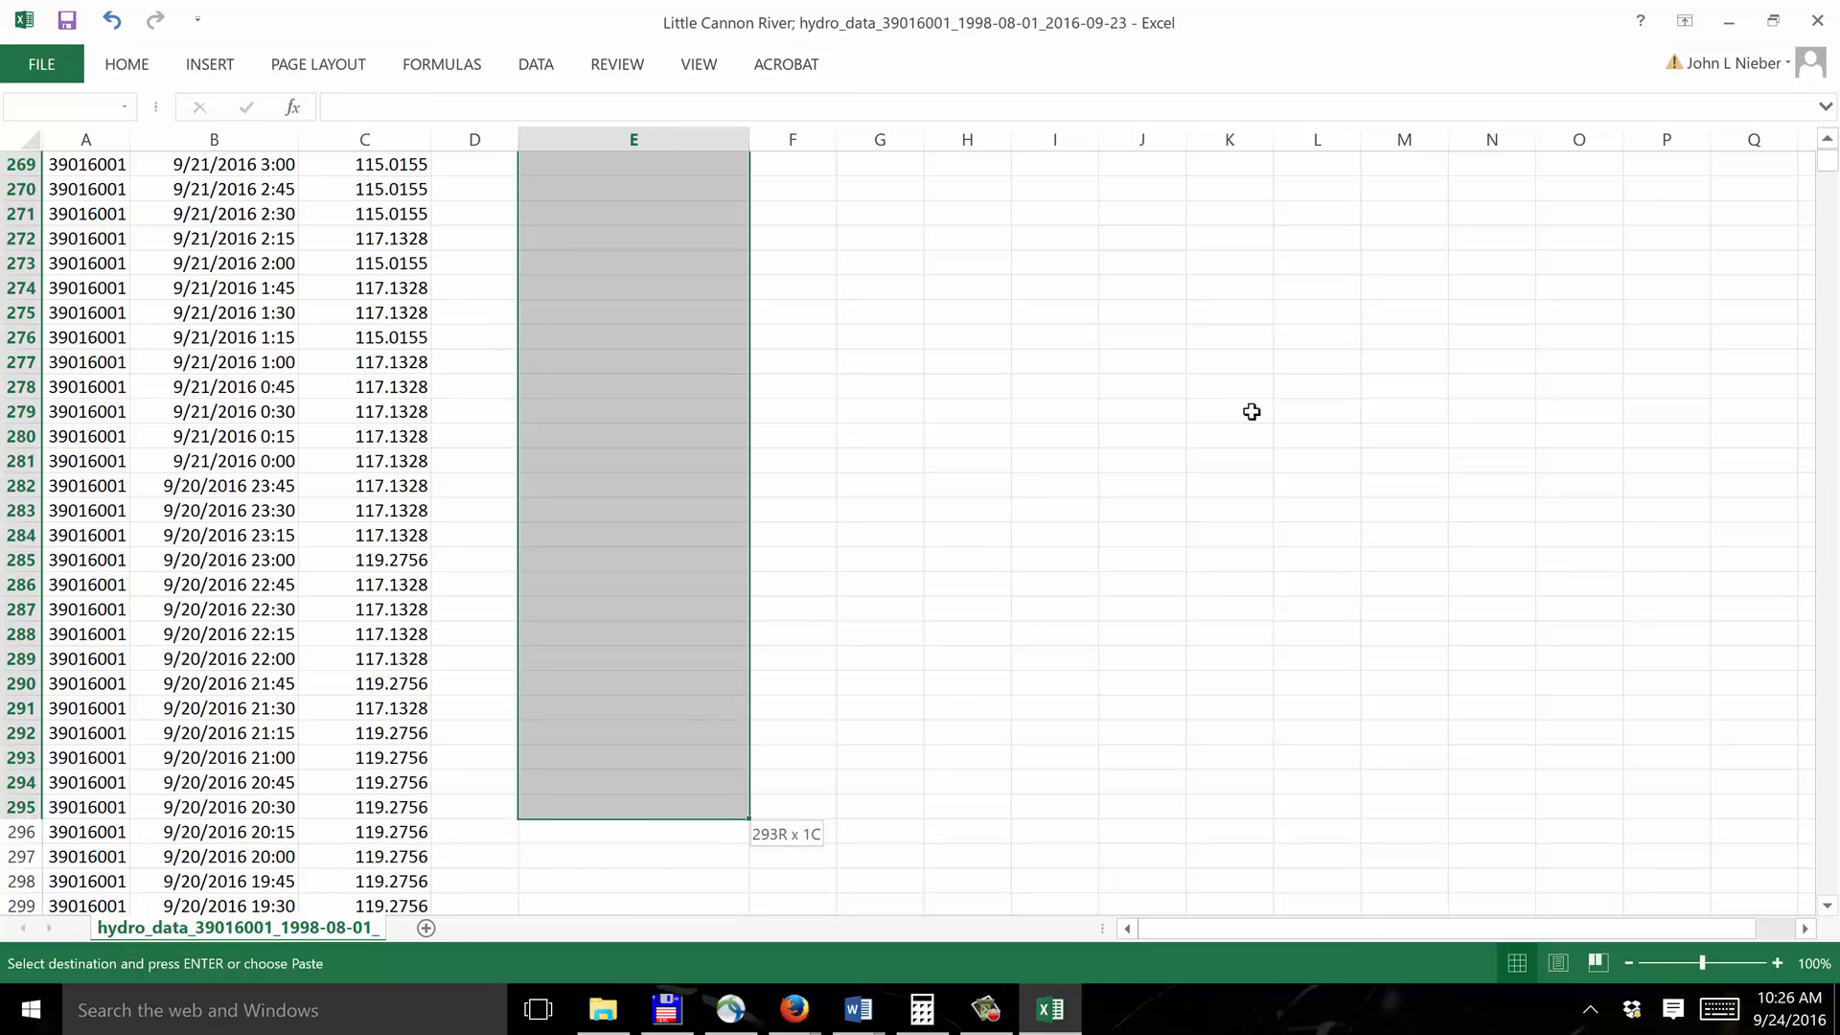
key("shift+Down")
key("shift+Down")
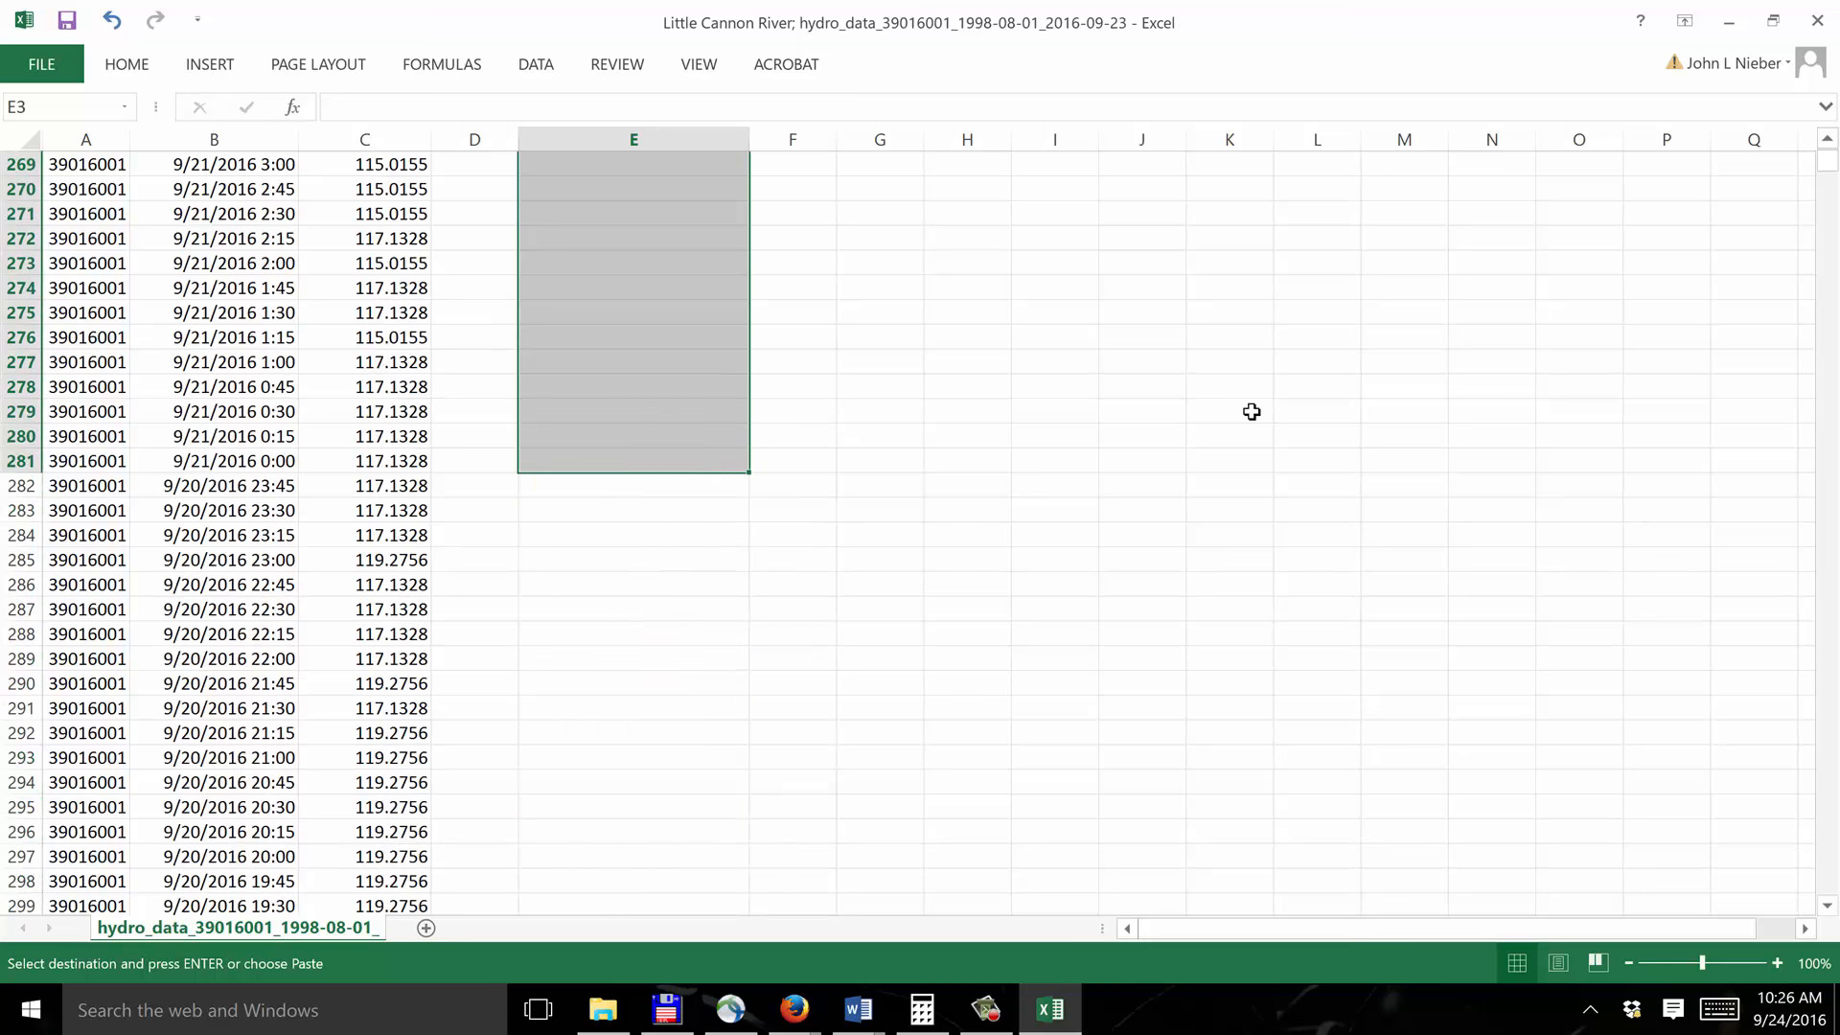
key("ctrl+v")
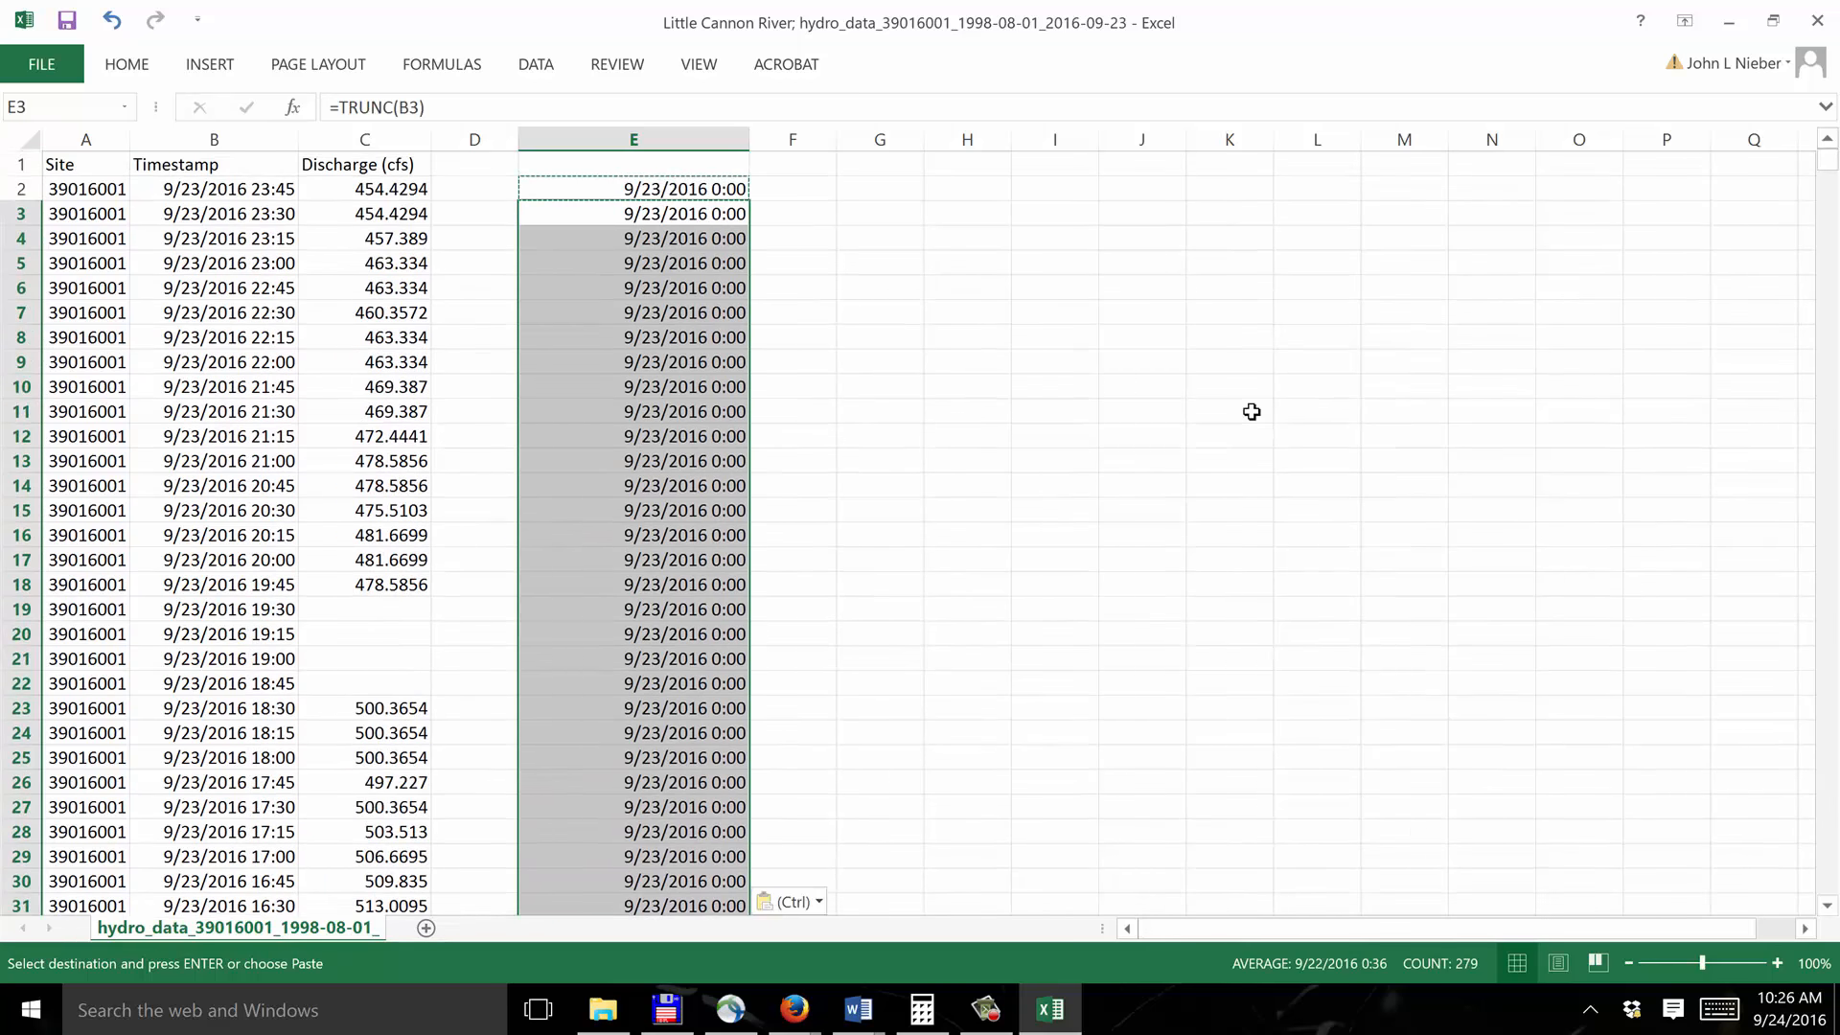
- Clear the copy selection and check the truncated dates in column E against the timestamps, including across the change from 9/23/2016 to 9/22/2016
key("Escape")
key("Down")
key("Down")
key("Down")
key("Down")
key("Down")
key("Down")
key("Down")
key("Down")
key("Down")
key("Down")
key("Down")
key("Down")
key("Down")
key("Down")
key("Down")
key("Down")
key("Down")
key("Down")
key("Down")
key("Down")
key("Down")
key("Down")
key("Down")
key("Down")
key("Down")
key("Down")
key("Down")
key("Down")
key("Down")
key("Down")
key("Down")
key("Down")
key("Down")
key("Down")
key("Down")
key("Down")
key("Down")
key("Down")
key("Down")
key("Down")
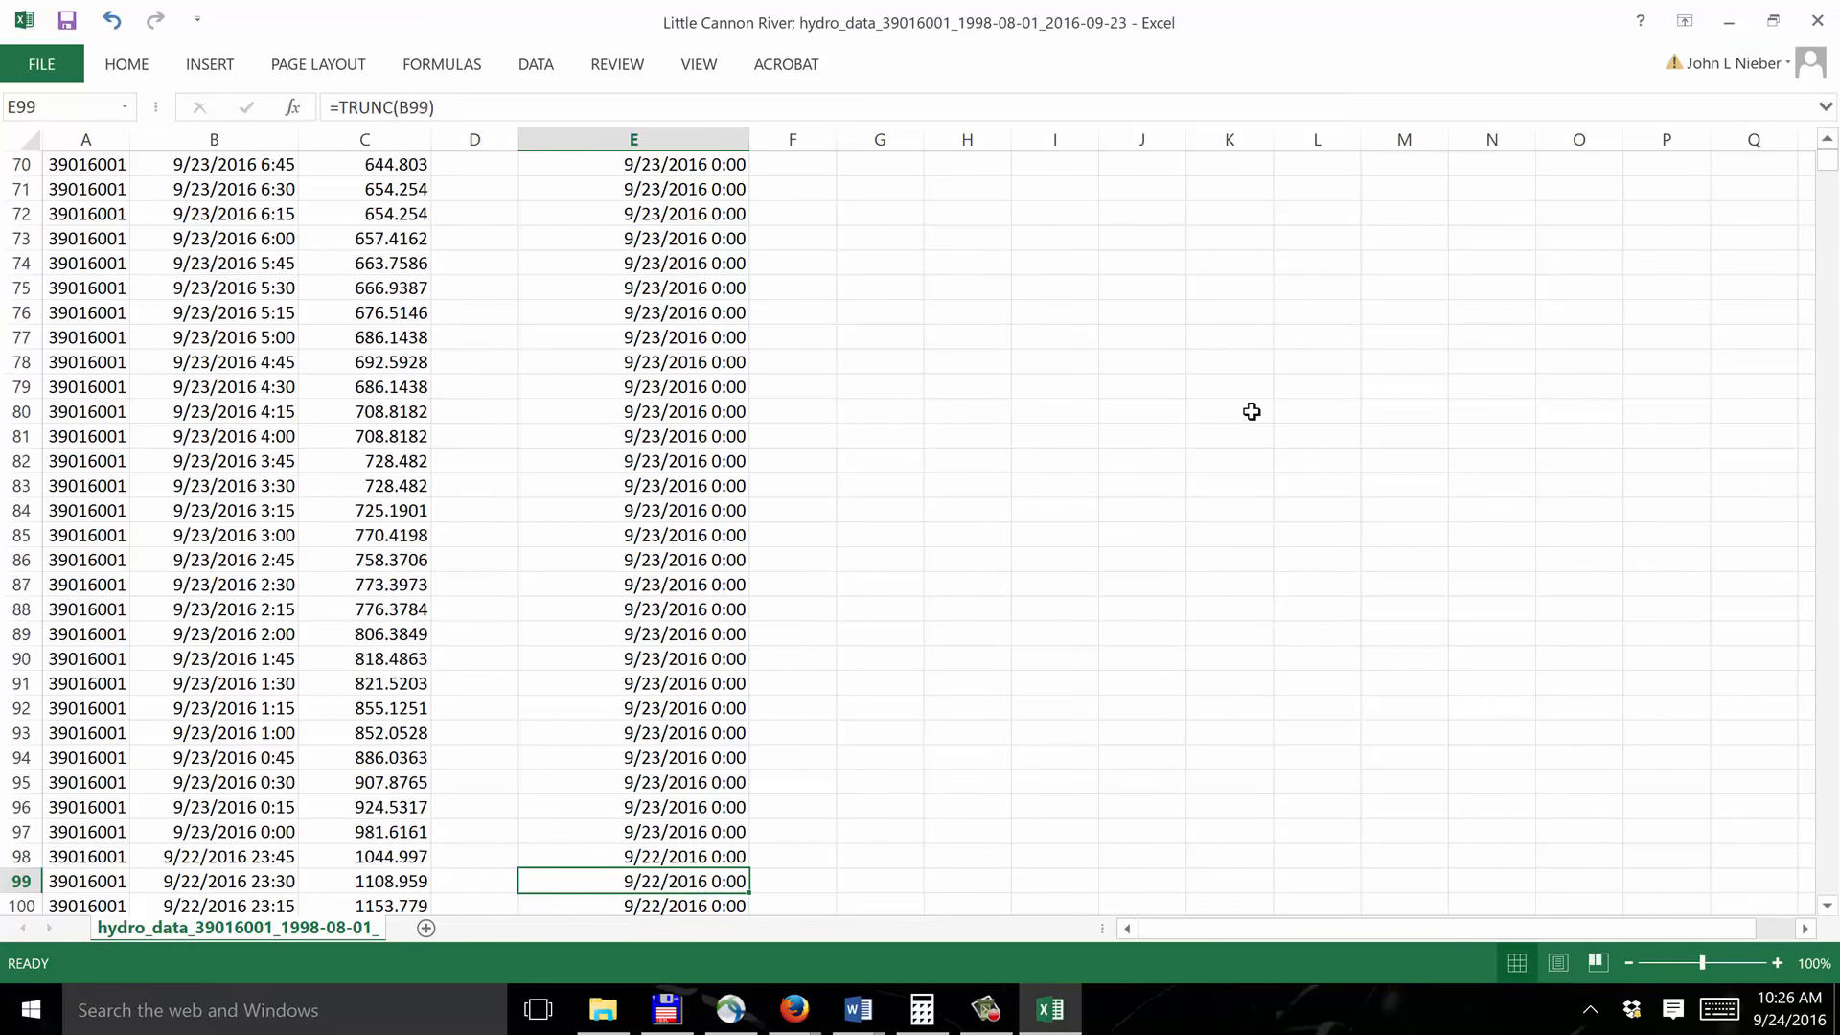
key("Down")
key("Down")
key("Down")
key("Down")
key("Down")
key("Down")
key("Down")
key("Down")
key("Down")
key("Down")
key("Down")
key("Down")
key("Down")
key("Down")
key("Down")
key("Down")
key("Down")
key("Down")
key("Down")
key("Down")
key("Down")
key("Down")
key("Down")
key("Down")
key("Down")
key("Down")
key("Down")
key("Down")
key("Down")
key("Down")
key("Down")
key("Down")
key("Down")
key("Down")
key("Down")
key("Down")
key("Down")
key("Down")
key("Down")
key("Down")
key("Up")
key("Up")
key("Up")
key("Up")
key("Up")
key("Up")
key("Up")
key("Up")
key("Up")
key("Up")
key("Up")
key("Up")
key("Up")
key("Up")
key("Up")
key("Up")
key("Up")
key("Up")
key("Up")
key("Up")
key("Up")
key("Up")
key("Up")
key("Up")
key("Up")
key("Up")
key("Up")
key("Up")
key("Up")
key("Up")
key("Up")
key("Up")
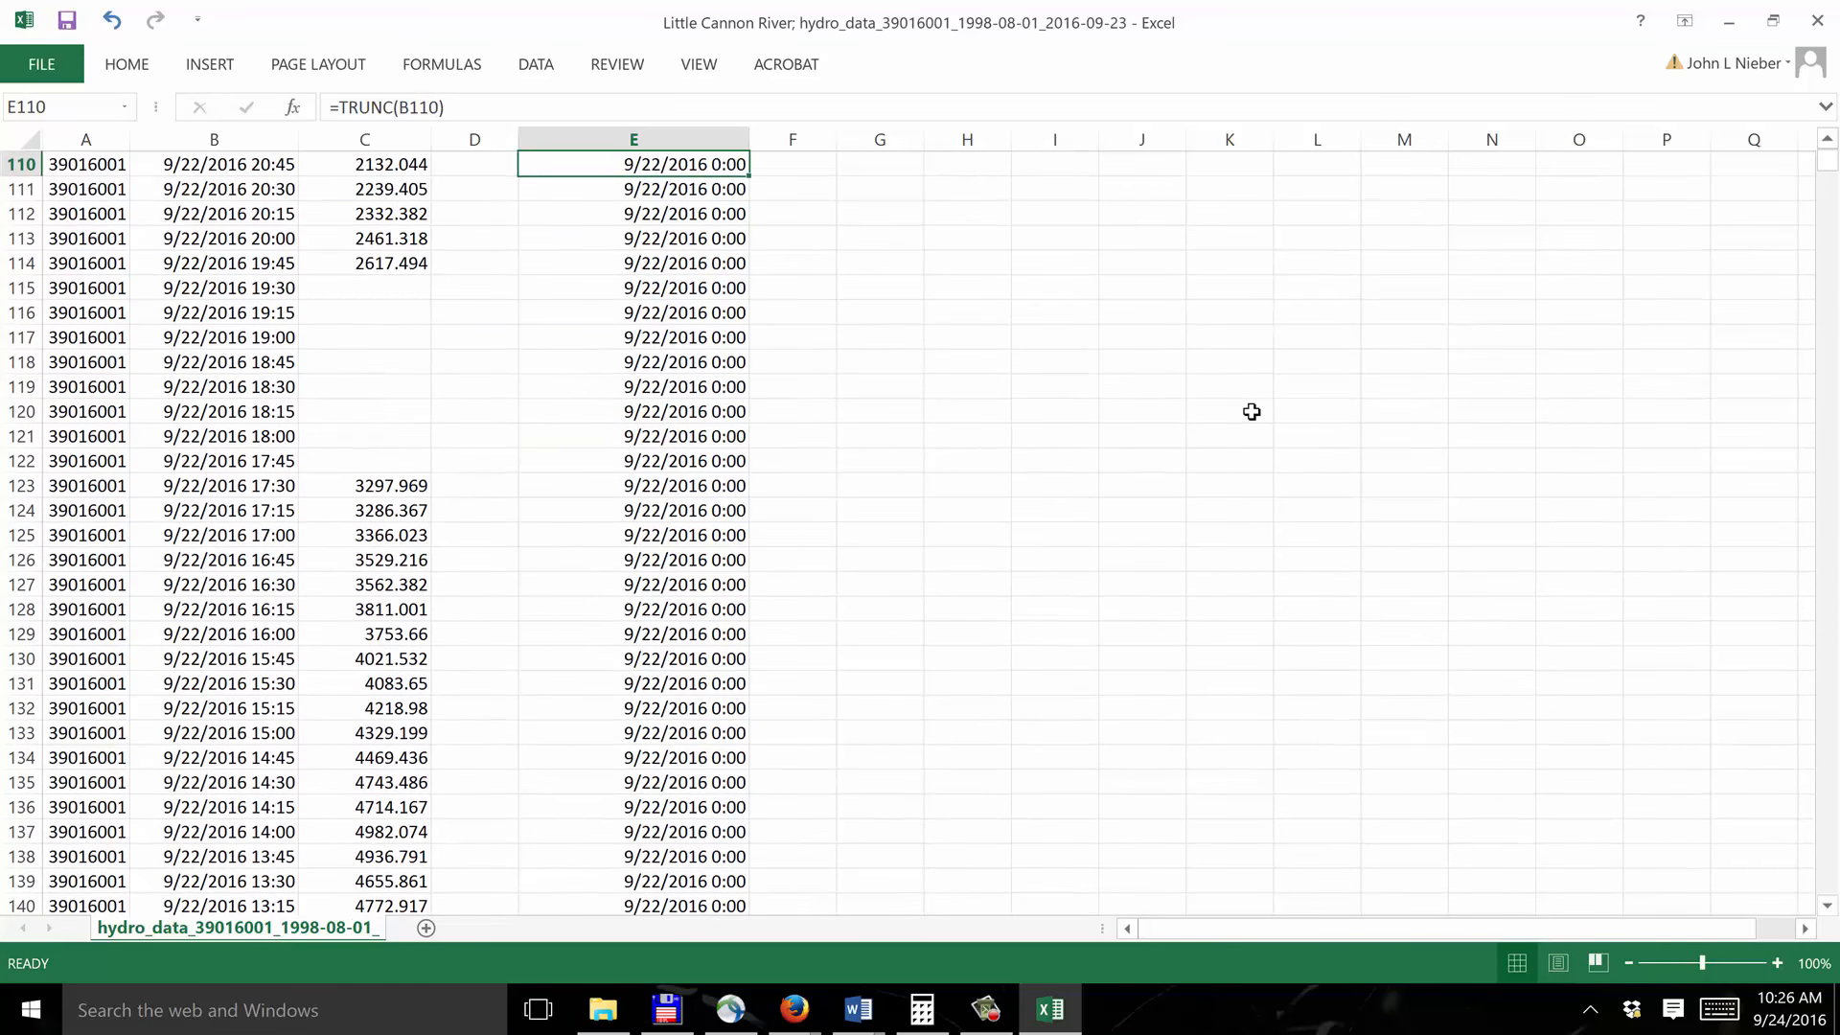
- Examine the gap in the column C discharge records for 9/22/2016 and the values on either side of it
key("Left")
key("Left")
key("Down")
key("Down")
key("Down")
key("Down")
key("Down")
key("Down")
key("Down")
key("Down")
key("Down")
key("Down")
key("Down")
key("Down")
key("Up")
key("Up")
key("Up")
key("Up")
key("Up")
key("Up")
key("Up")
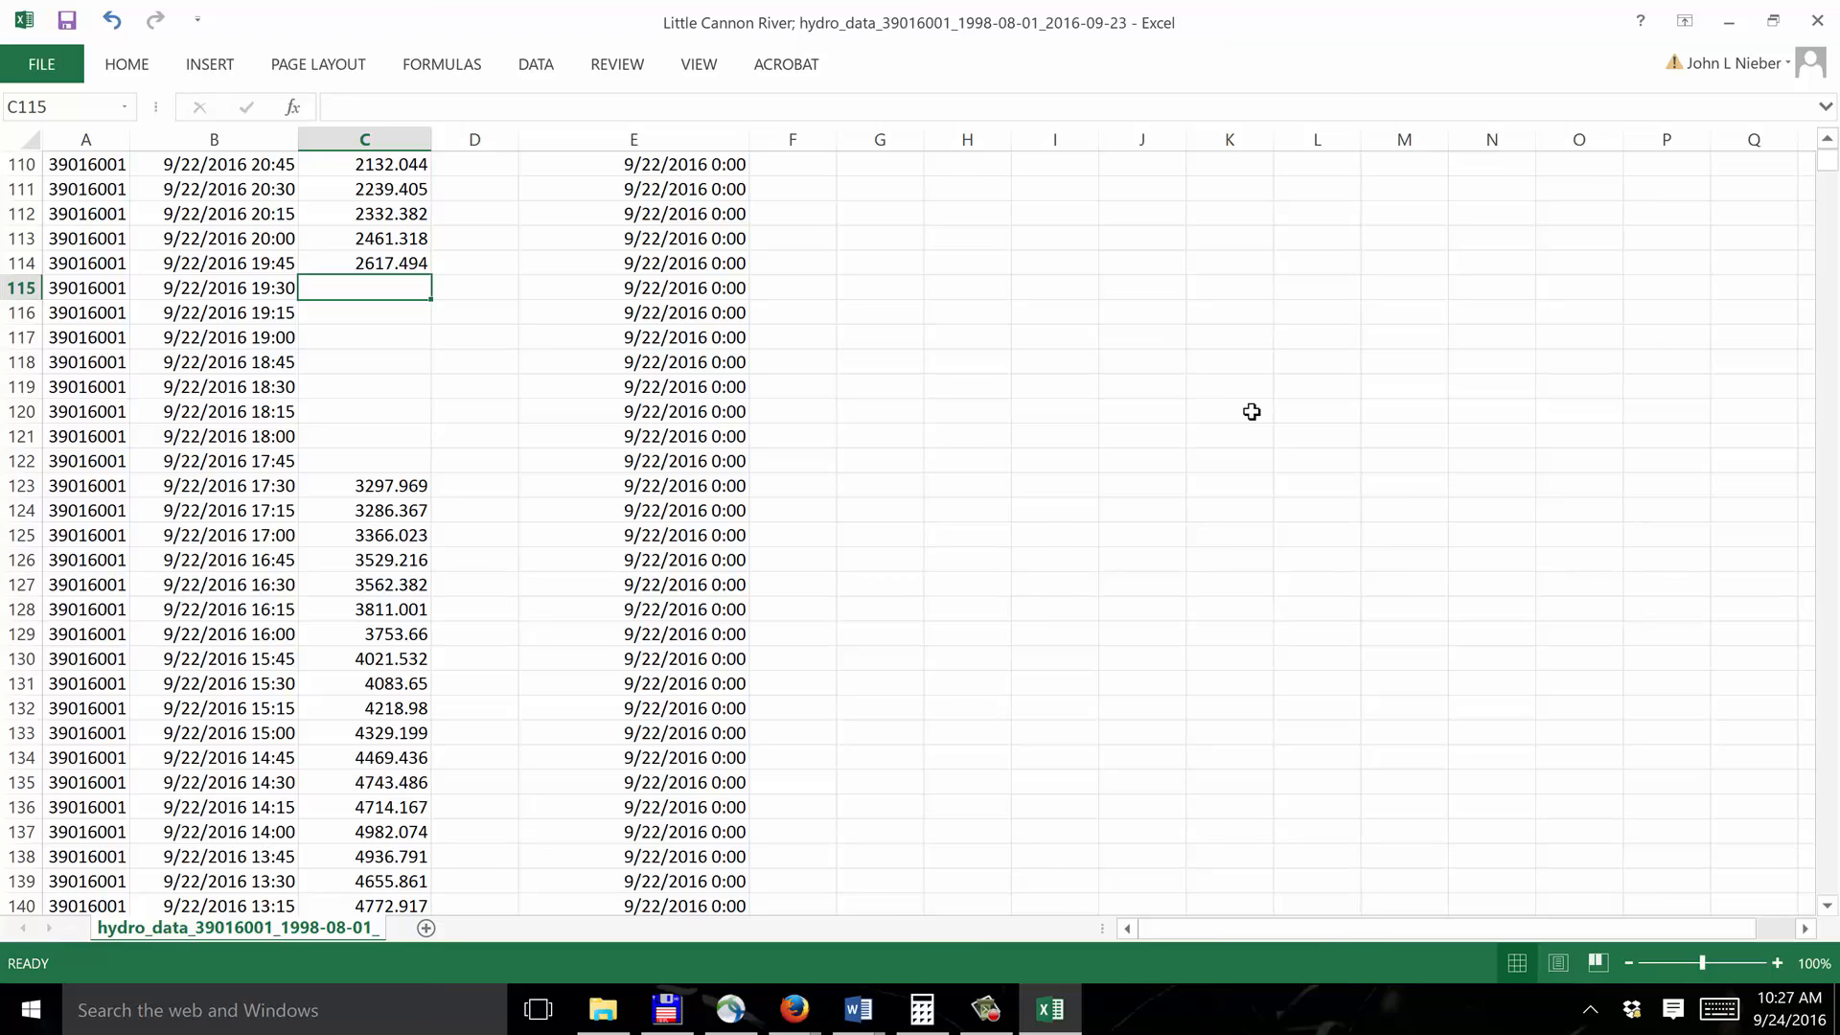
key("Up")
key("Up")
key("Up")
key("Up")
key("Up")
key("Up")
key("Up")
key("Up")
key("Up")
key("Up")
key("Up")
key("Up")
key("Up")
key("Up")
key("Up")
key("Up")
key("Up")
key("Up")
key("Up")
key("Up")
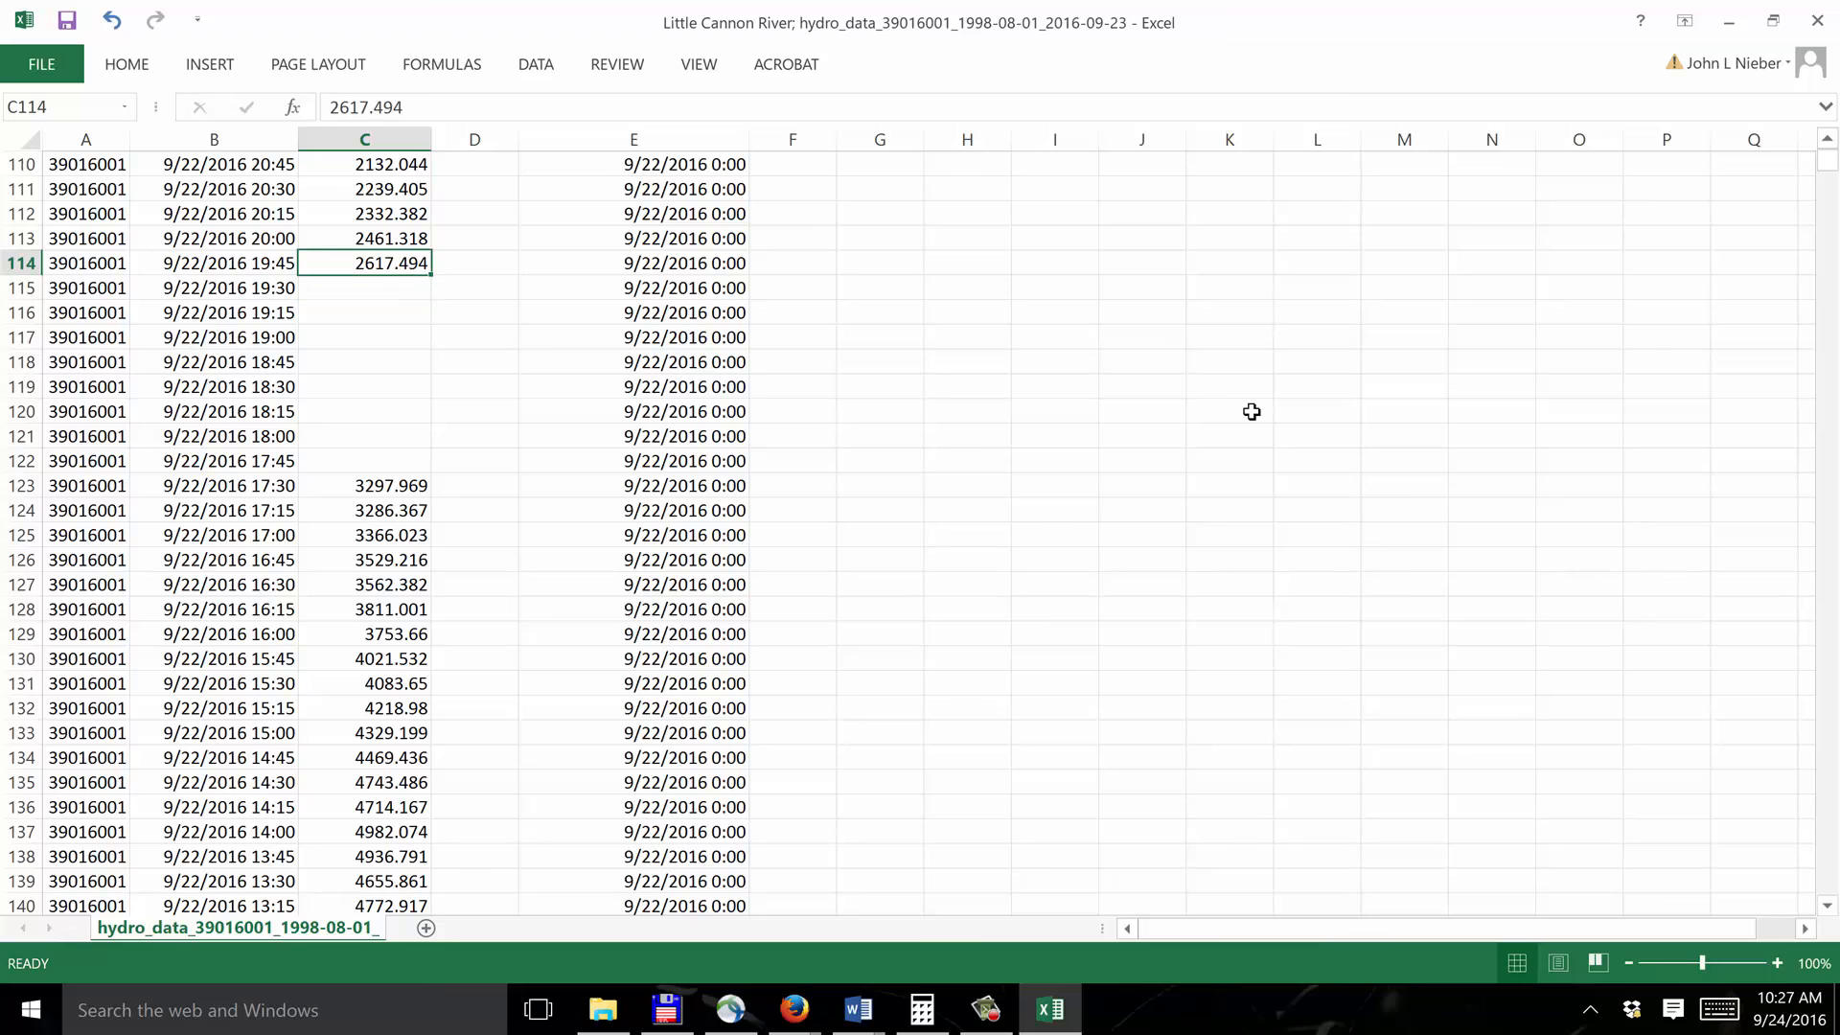
- Return to the header row and enter the heading "time" in cell E1 above the truncated dates
key("Up")
key("Up")
key("Up")
key("Up")
key("Up")
key("Up")
key("Up")
key("Up")
key("Up")
key("Up")
key("Up")
key("Up")
key("Up")
key("Up")
key("Up")
key("Up")
key("Up")
key("Up")
key("Up")
key("Up")
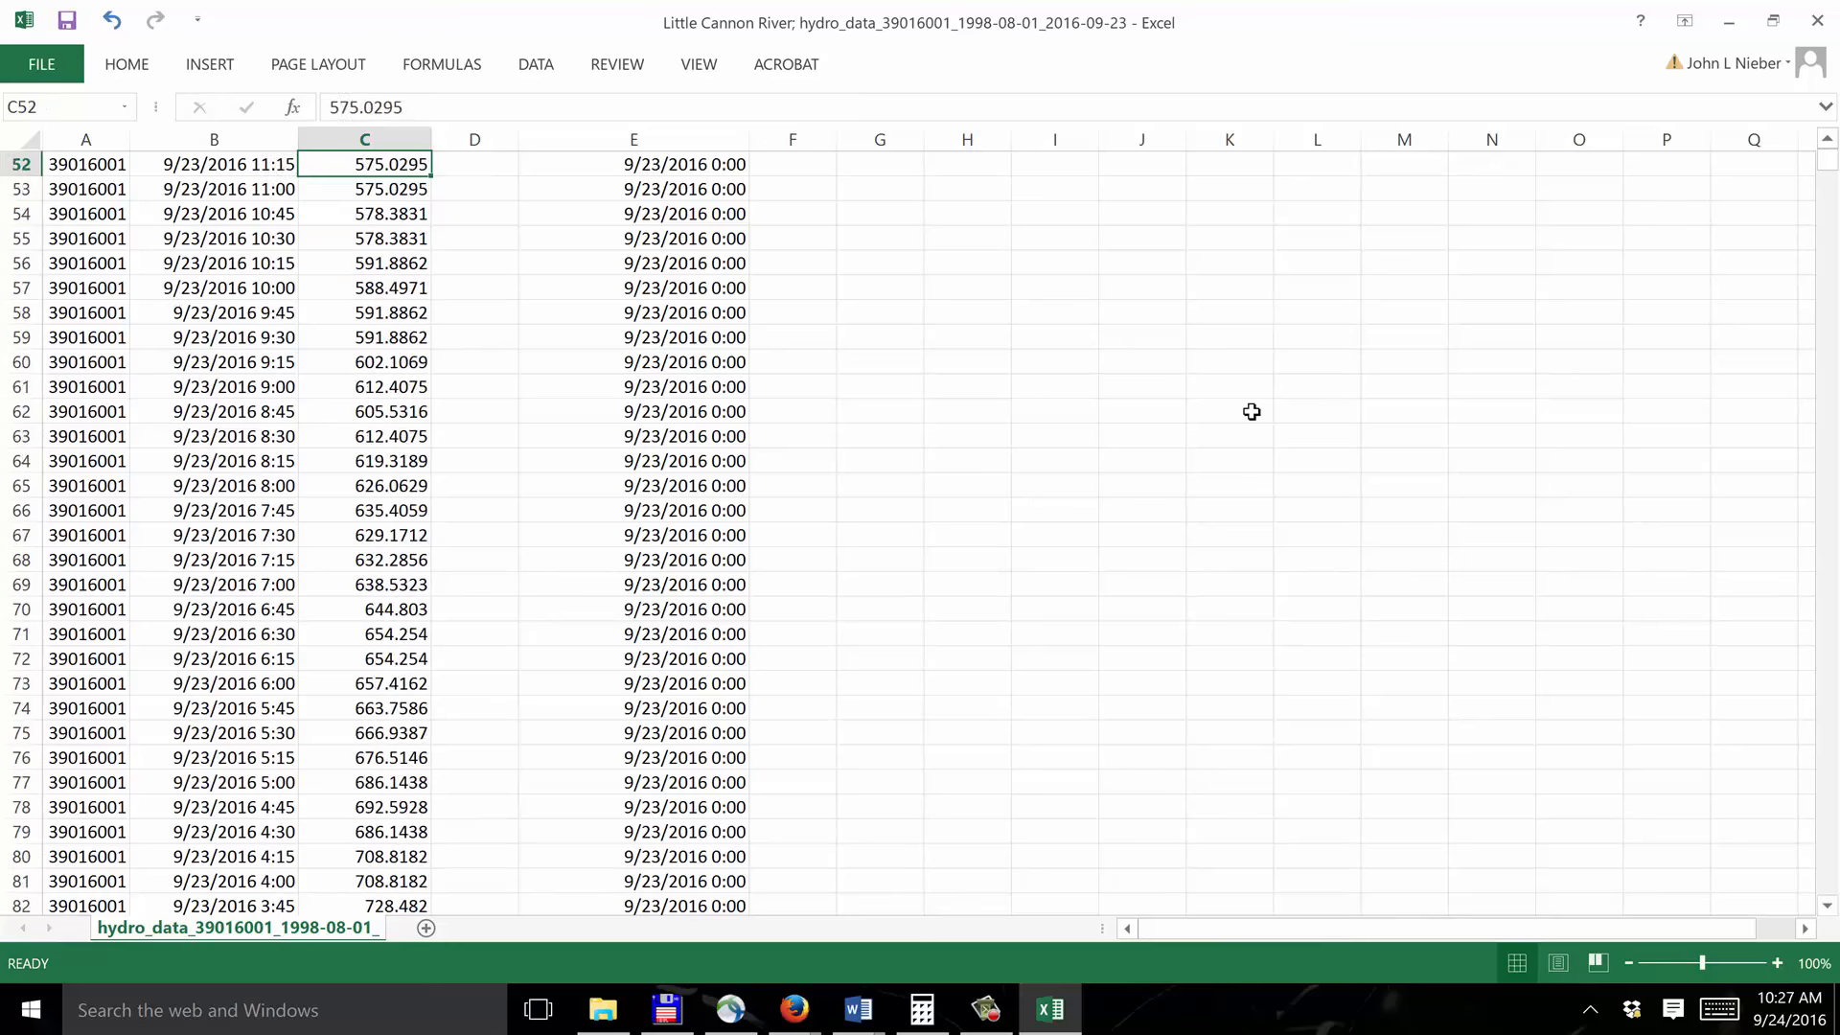
key("Up")
key("Up")
key("Up")
key("Up")
key("Up")
key("Up")
key("Up")
key("Up")
key("Up")
key("Up")
key("Up")
key("Up")
key("Up")
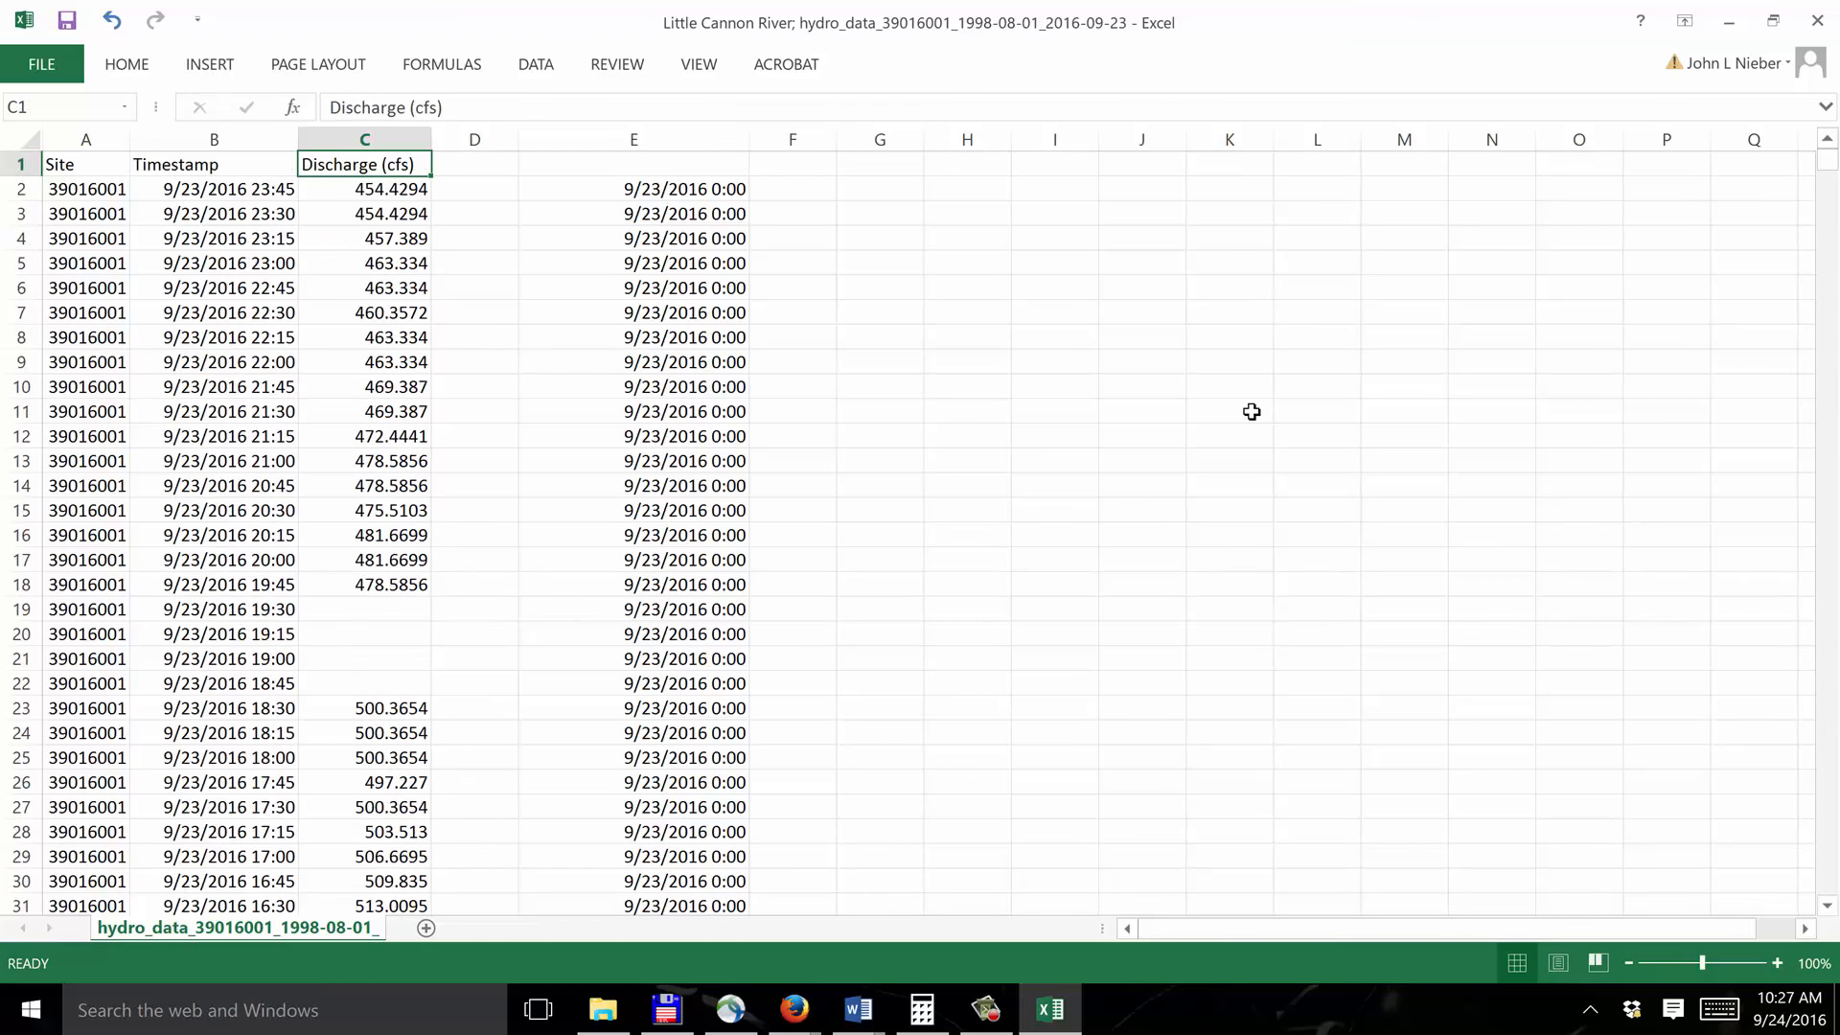
key("Right")
key("Right")
key("Right")
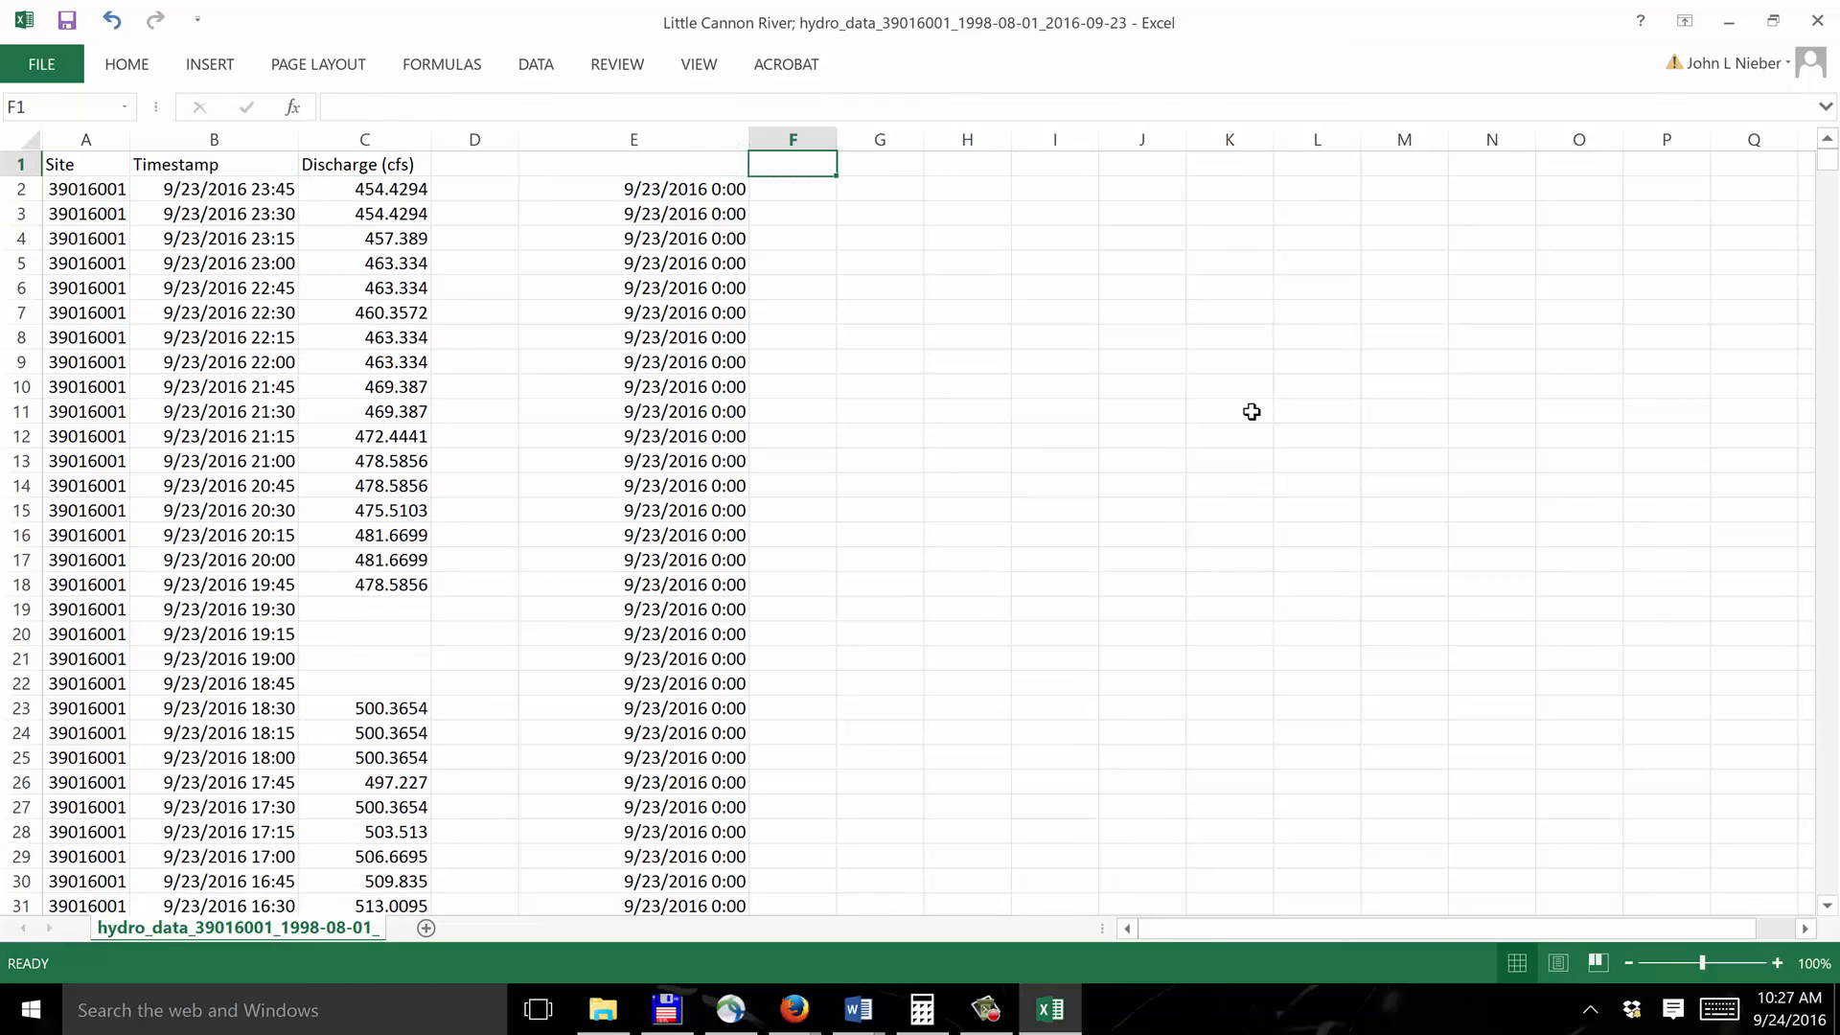
key("Left")
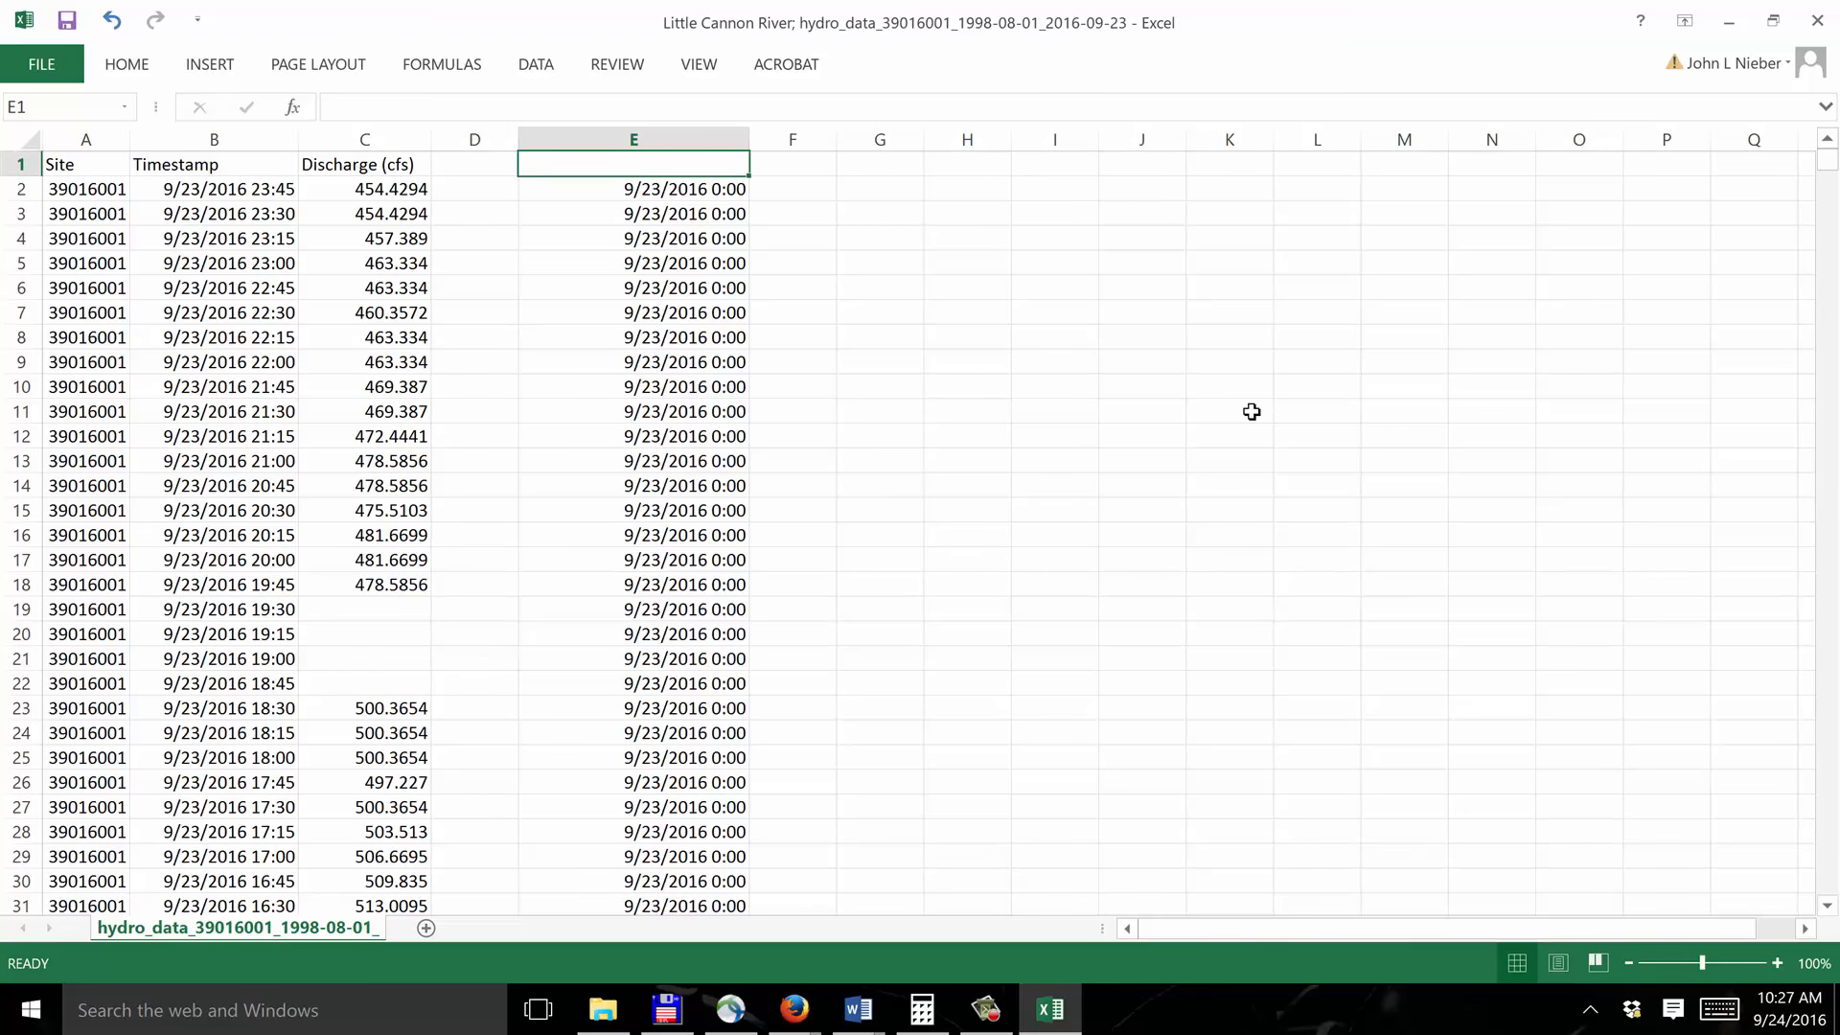
type("time")
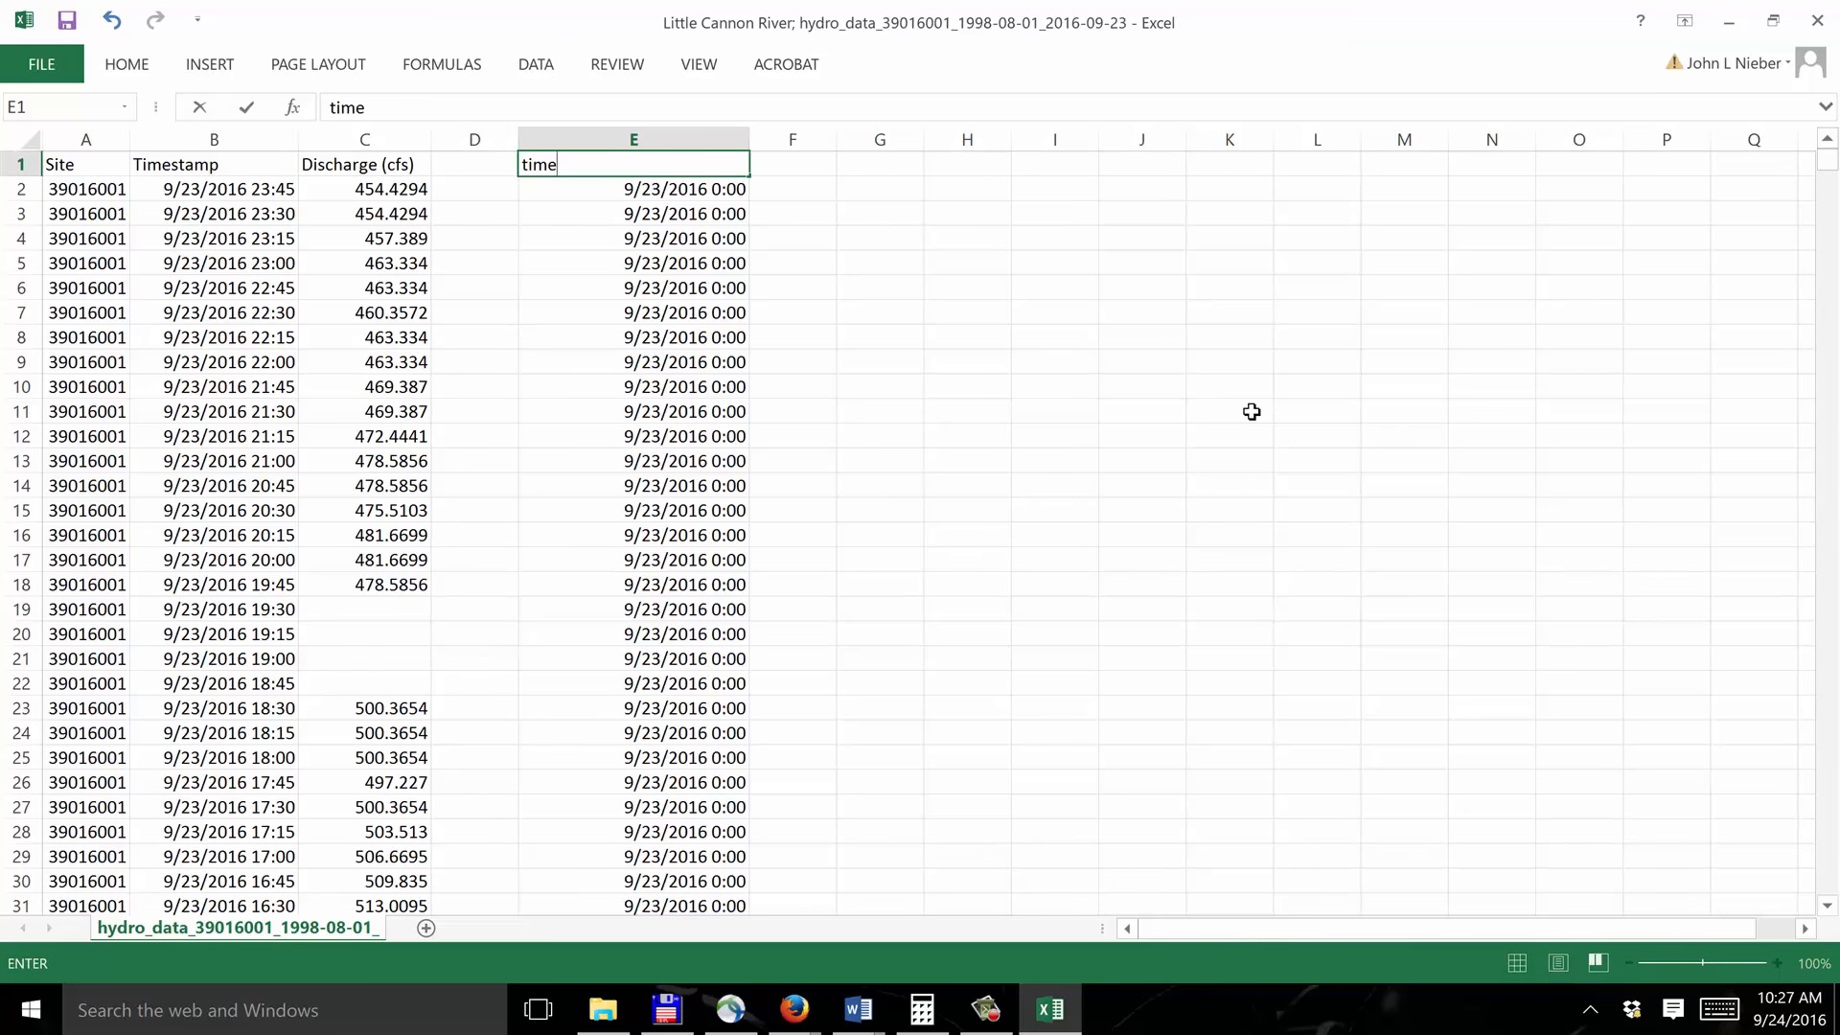
key("Return")
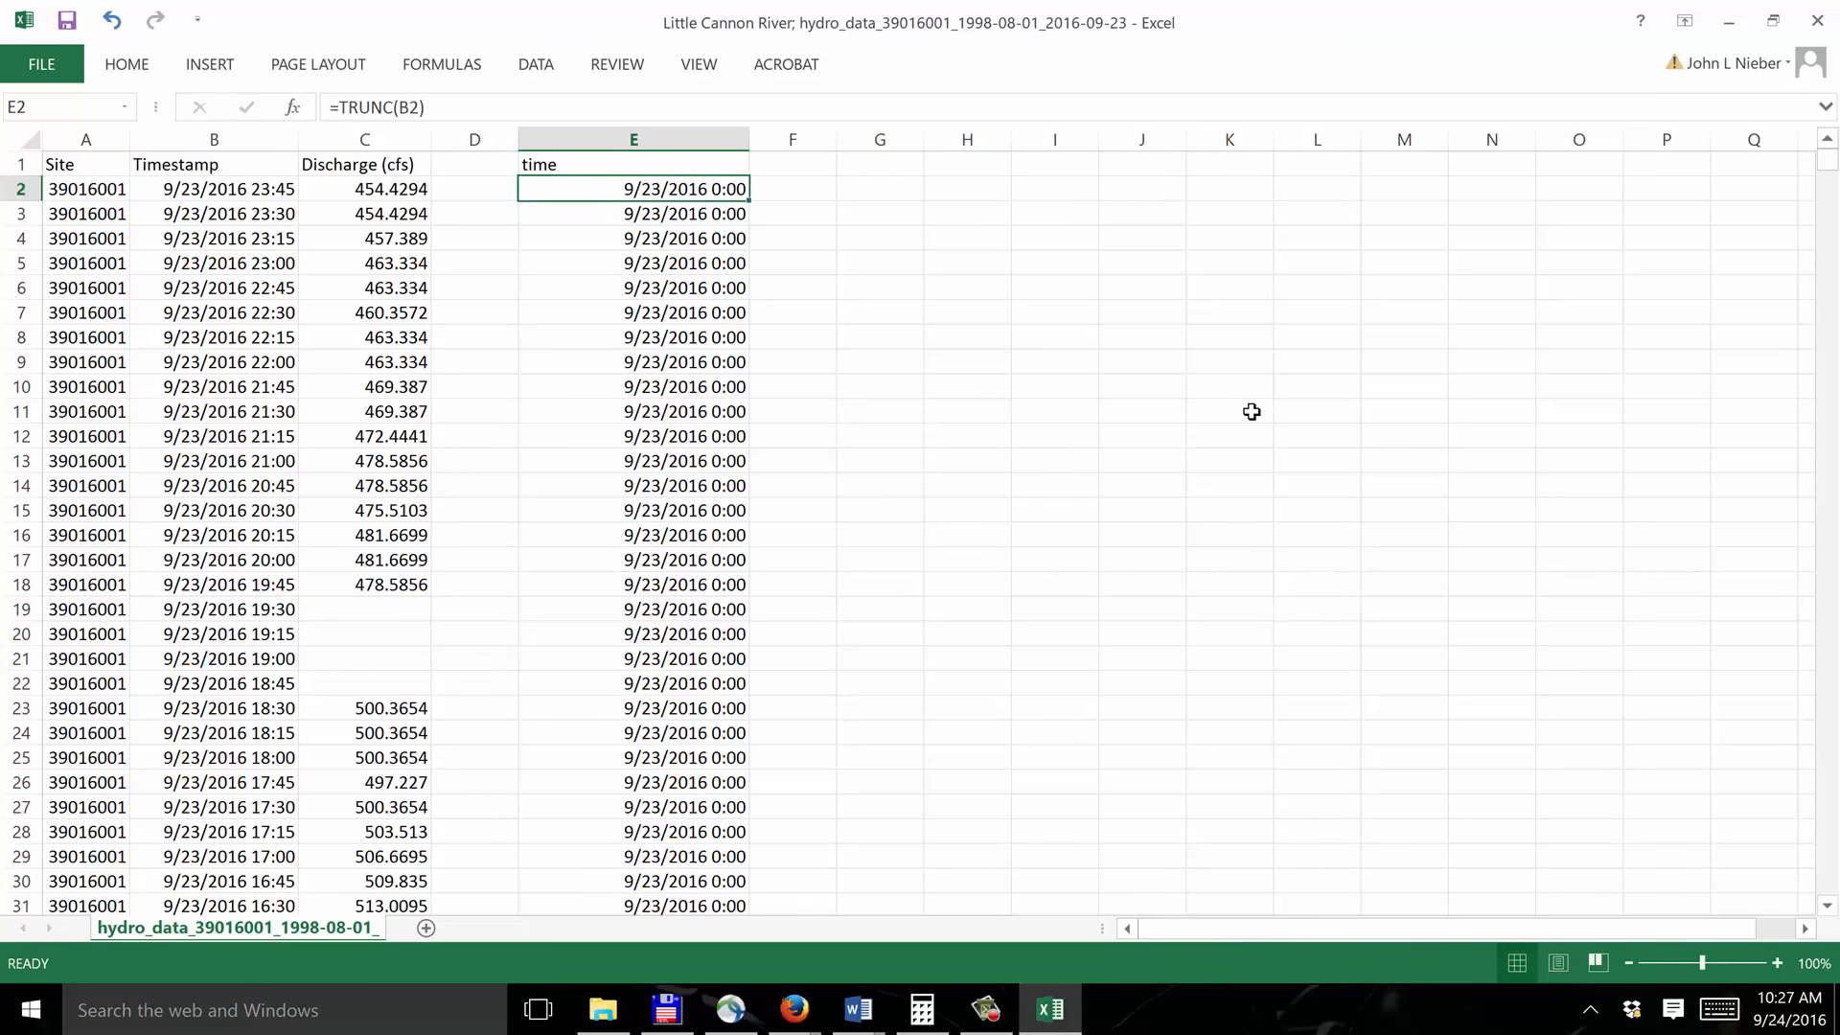
- Select columns C through E from the header row down through the 9/21/2016 records, covering the discharge and time data
left_click(370, 167)
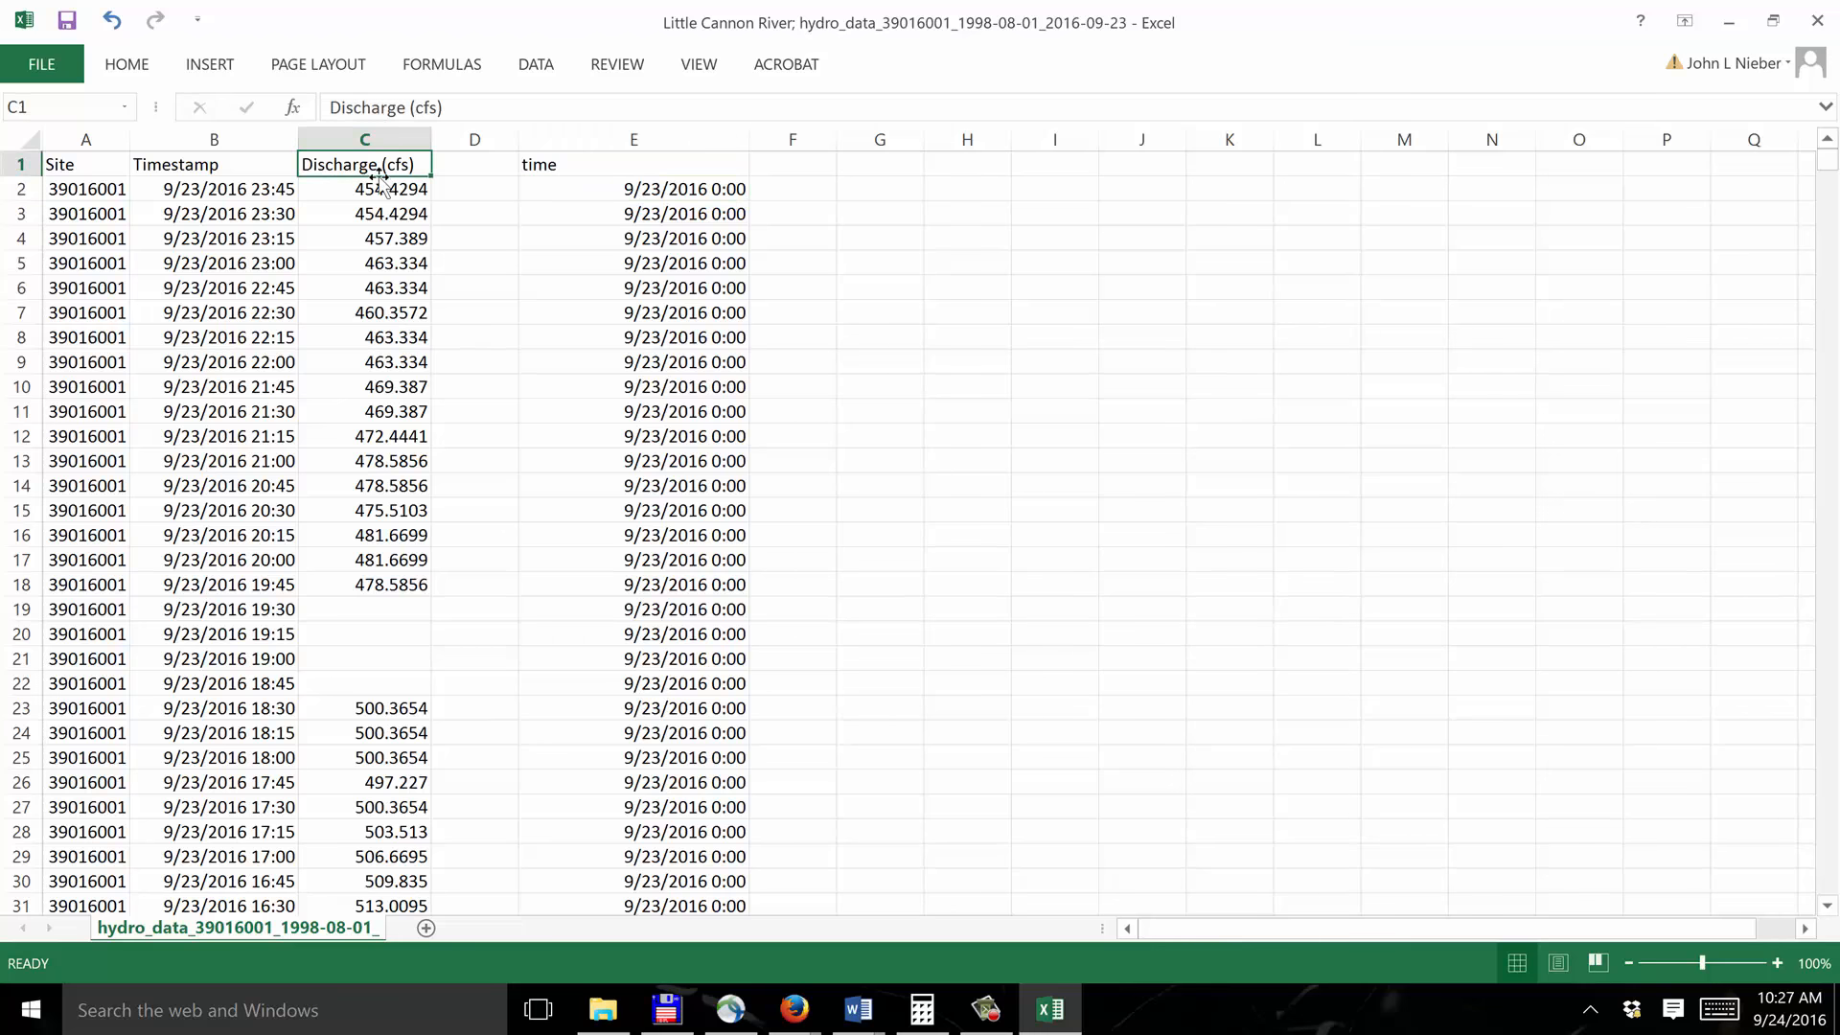
left_click(653, 168, "shift")
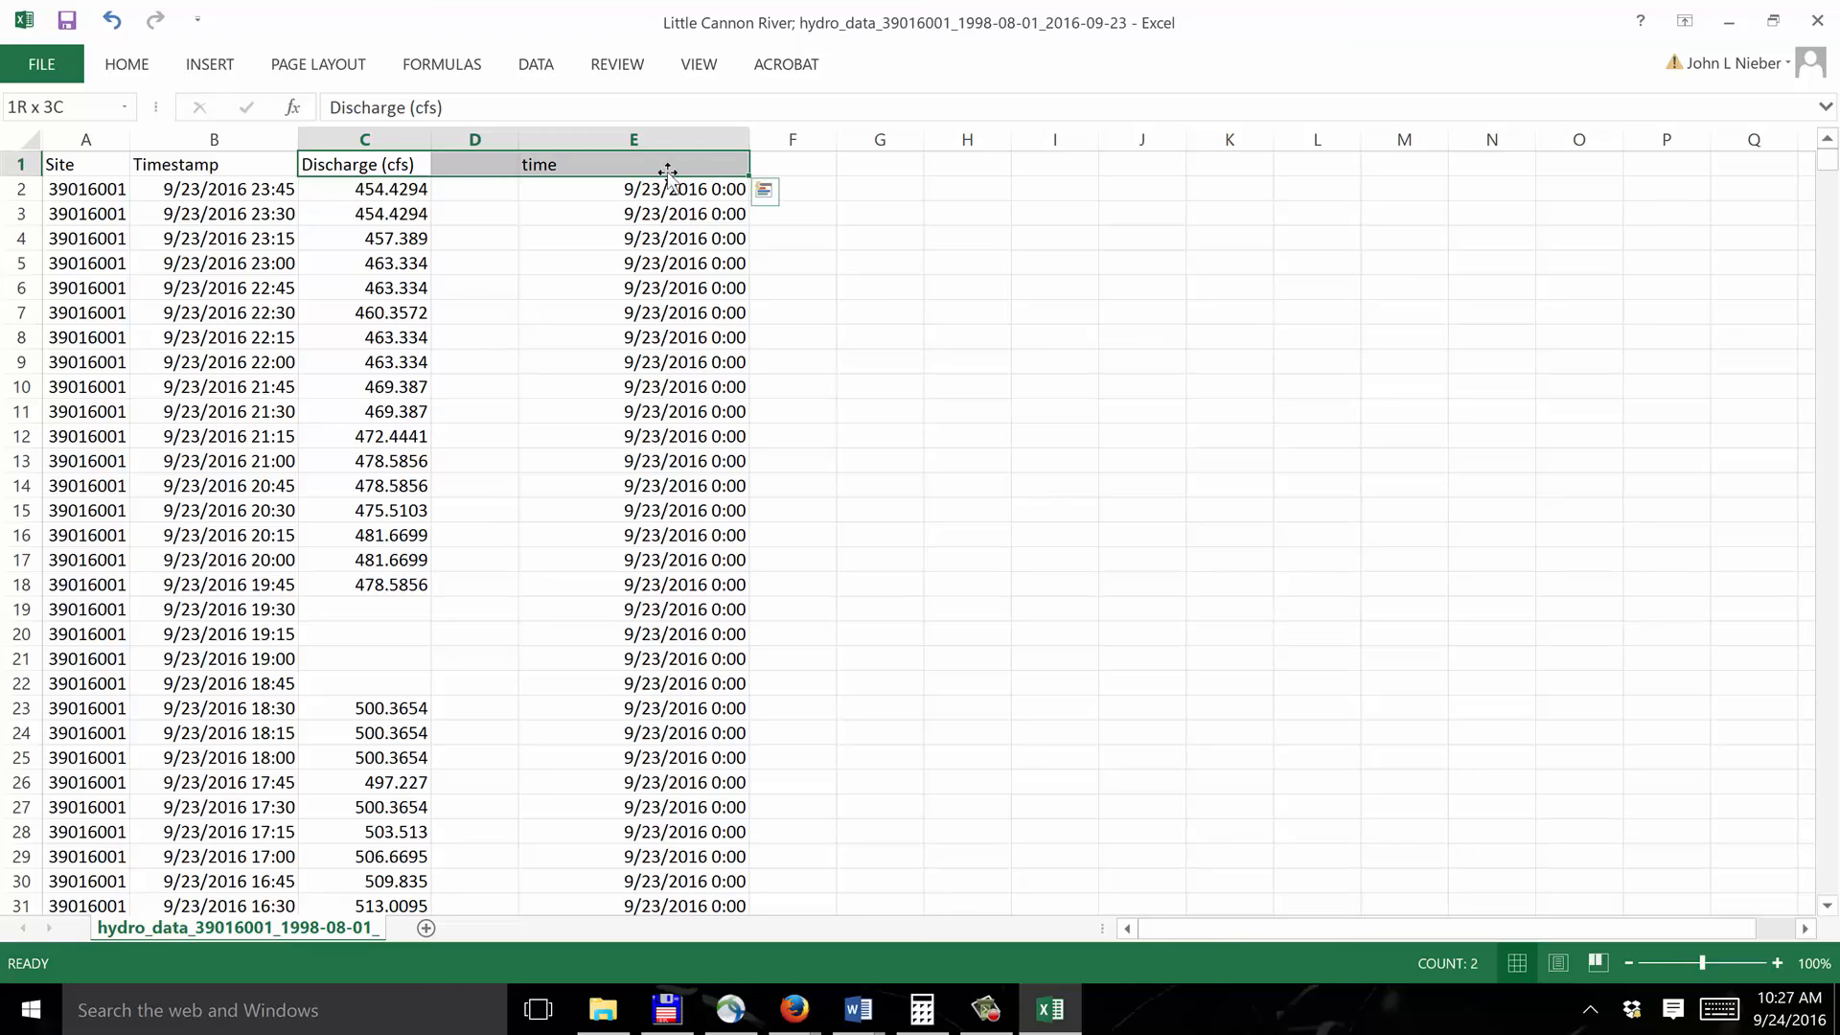
key("shift+Down")
key("shift+Down")
key("shift+Down")
key("shift+Down")
key("shift+Down")
key("shift+Down")
key("shift+Down")
key("shift+Down")
key("shift+Down")
key("shift+Down")
key("shift+Down")
key("shift+Down")
key("shift+Down")
key("shift+Down")
key("shift+Down")
key("shift+Down")
key("shift+Down")
key("shift+Down")
key("shift+Down")
key("shift+Down")
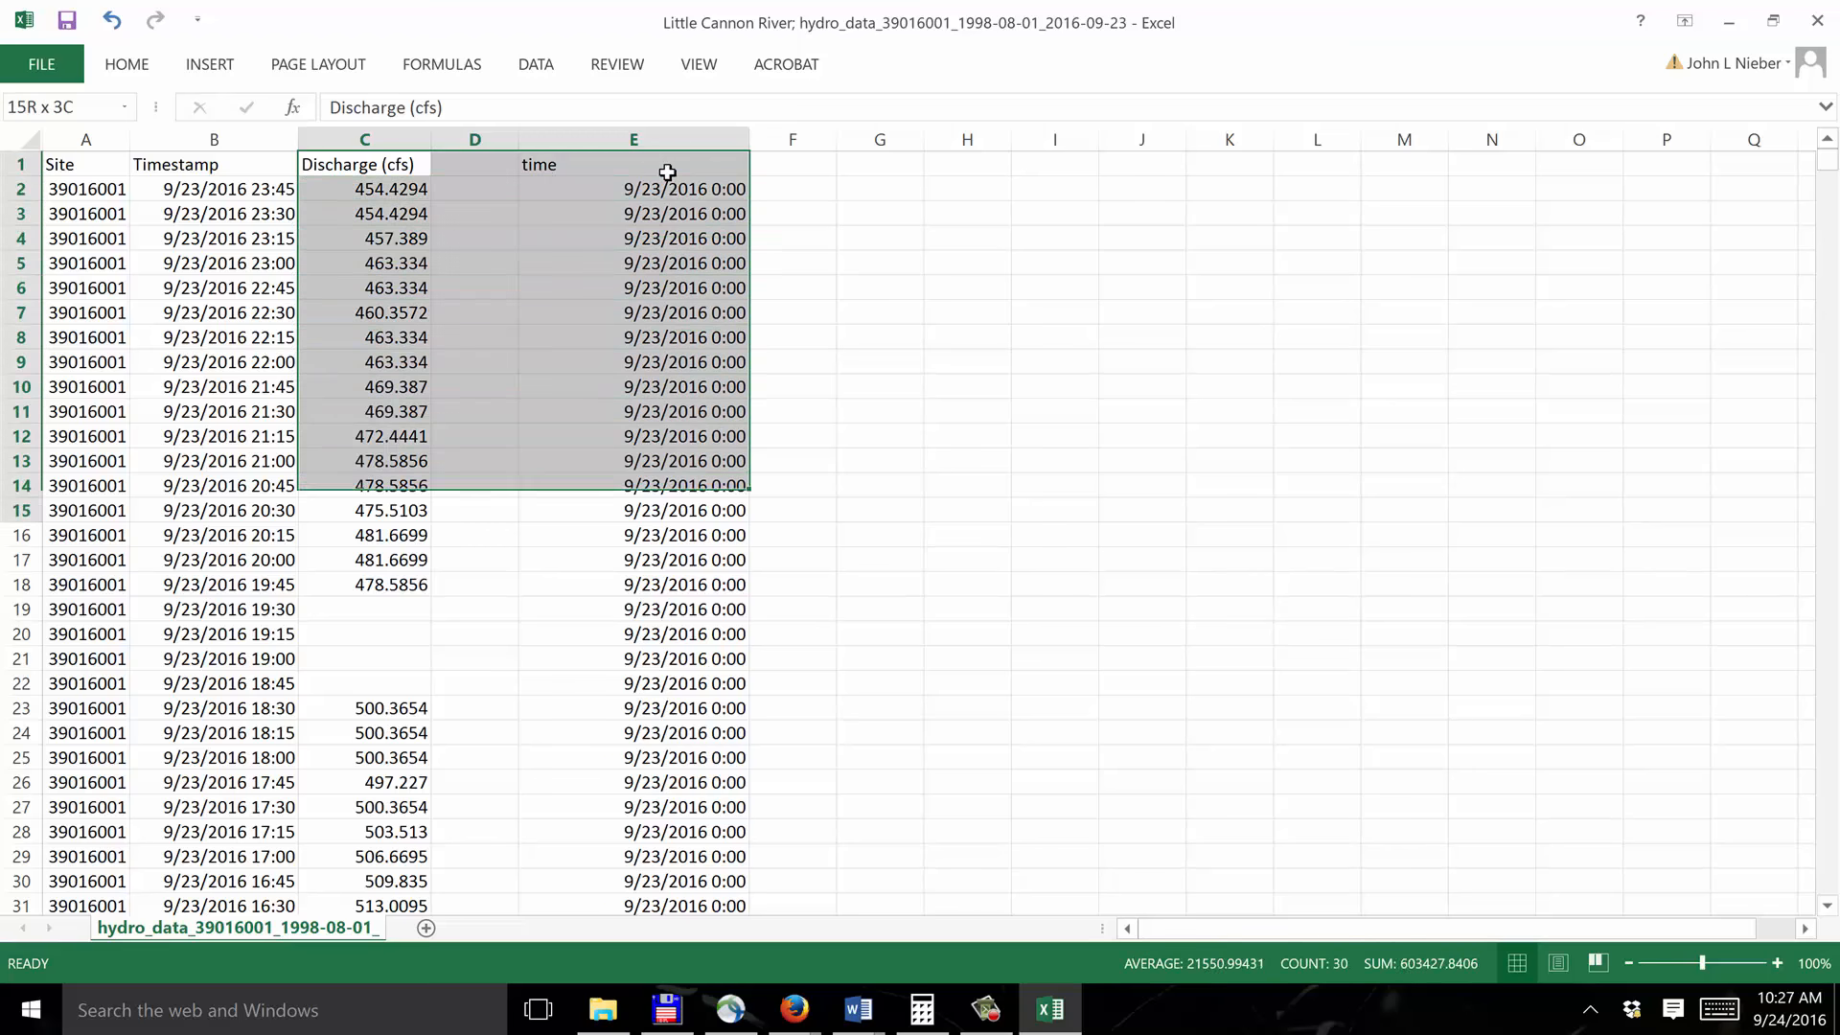
key("shift+Down")
key("shift+Down")
key("shift+Down")
key("shift+Down")
key("shift+Down")
key("shift+Down")
key("shift+Down")
key("shift+Down")
key("shift+Down")
key("shift+Down")
key("shift+Down")
key("shift+Down")
key("shift+Down")
key("shift+Down")
key("shift+Down")
key("shift+Down")
key("shift+Down")
key("shift+Down")
key("shift+Down")
key("shift+Down")
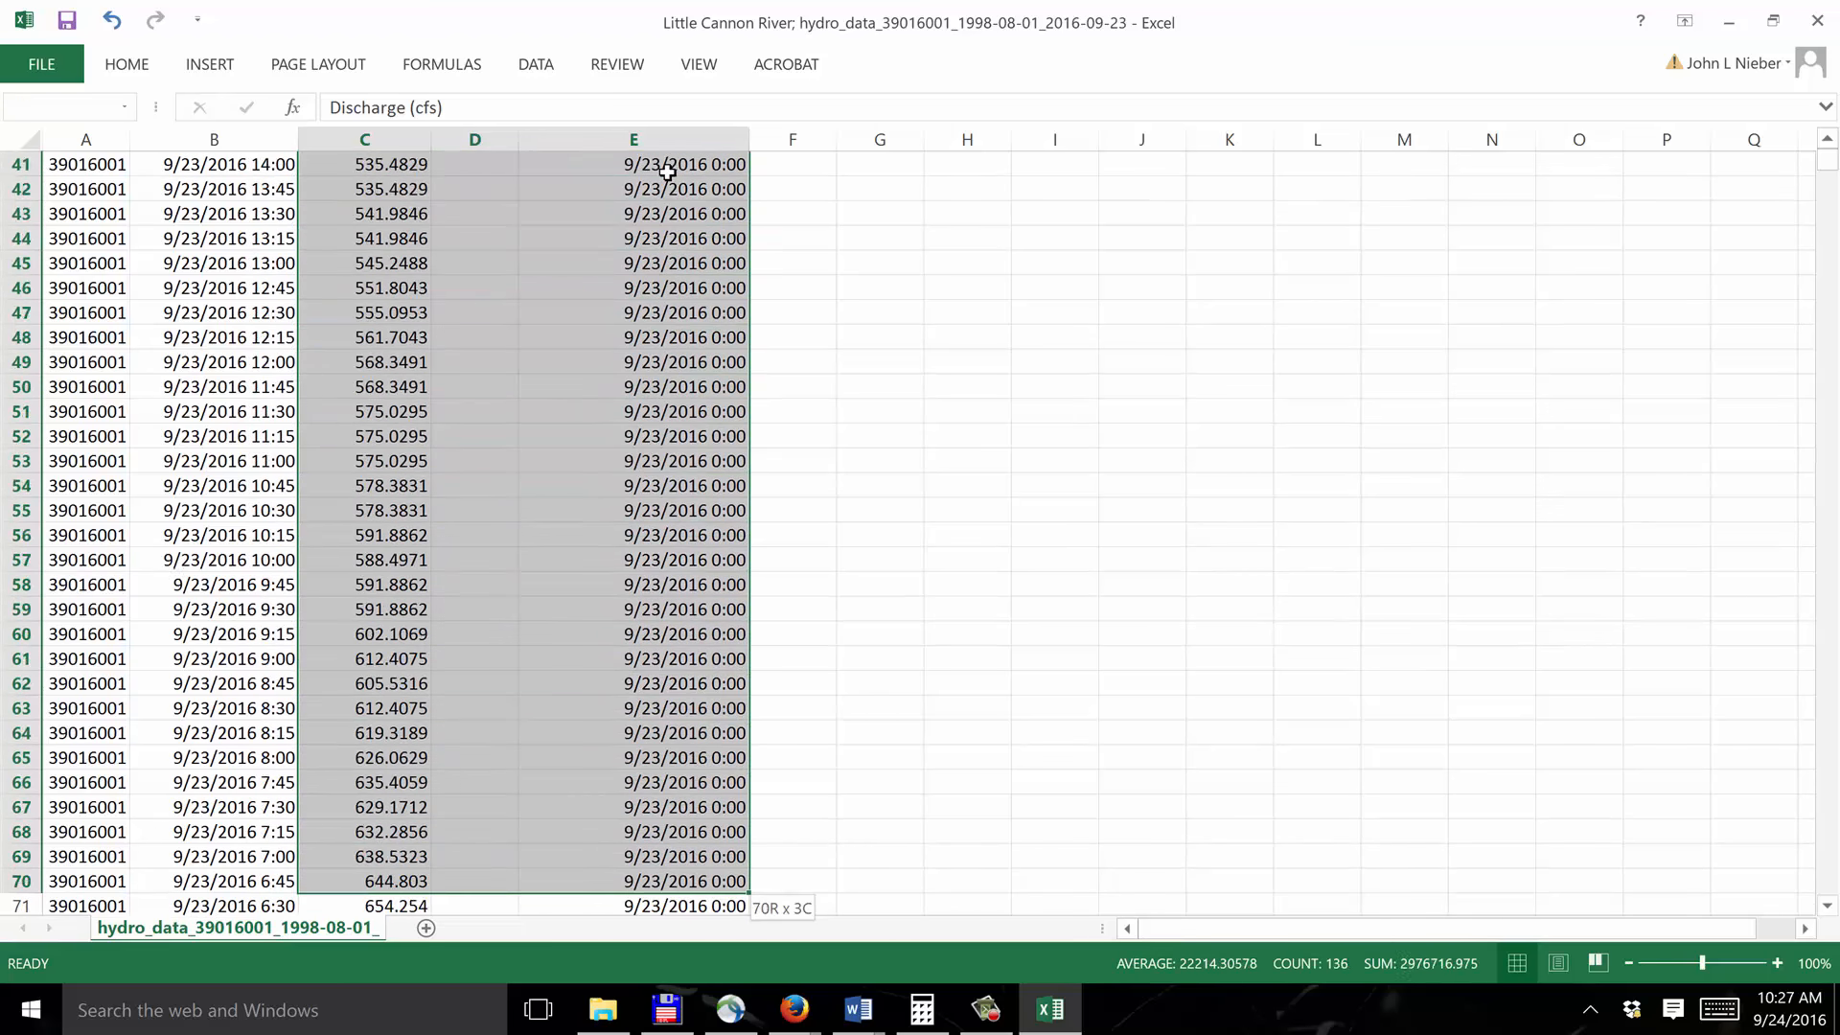
key("shift+Down")
key("shift+Down")
key("shift+Down")
key("shift+Down")
key("shift+Down")
key("shift+Down")
key("shift+Down")
key("shift+Down")
key("shift+Down")
key("shift+Down")
key("shift+Down")
key("shift+Down")
key("shift+Down")
key("shift+Down")
key("shift+Down")
key("shift+Down")
key("shift+Down")
key("shift+Down")
key("shift+Down")
key("shift+Down")
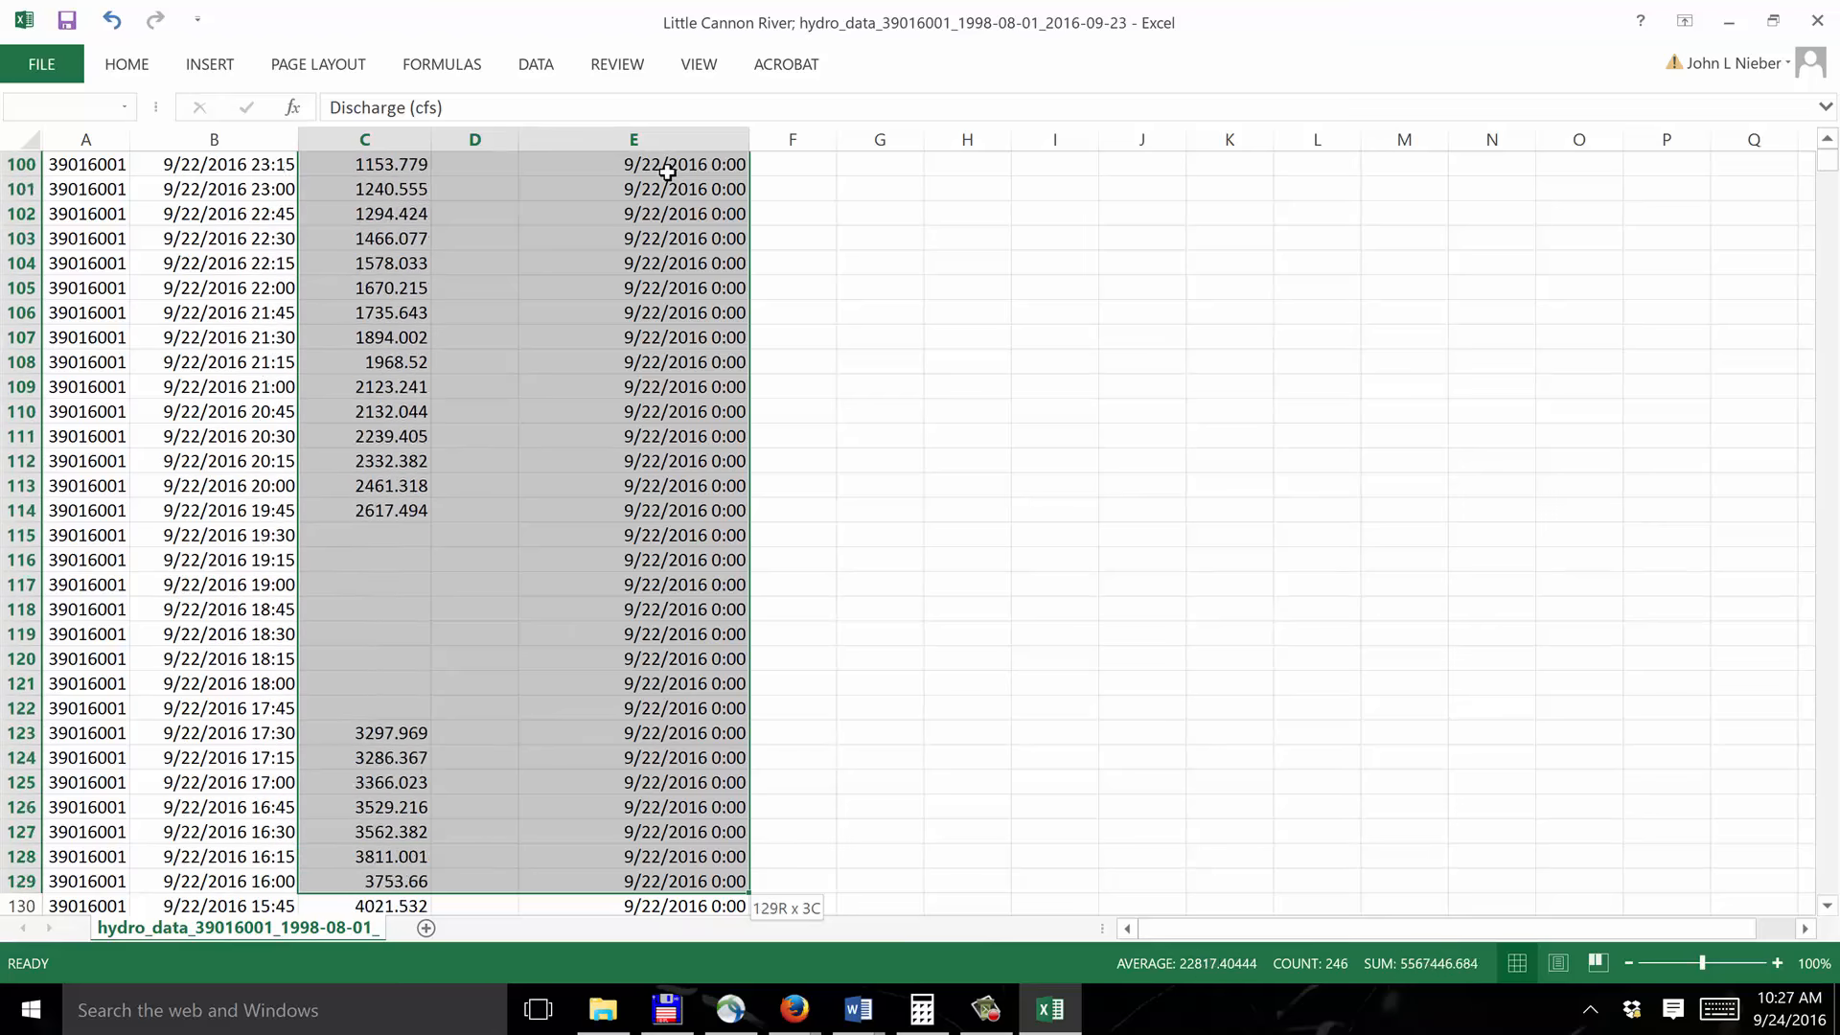
key("shift+Down")
key("shift+Down")
key("shift+Down")
key("shift+Down")
key("shift+Down")
key("shift+Down")
key("shift+Down")
key("shift+Down")
key("shift+Down")
key("shift+Down")
key("shift+Down")
key("shift+Down")
key("shift+Down")
key("shift+Down")
key("shift+Down")
key("shift+Down")
key("shift+Down")
key("shift+Down")
key("shift+Down")
key("shift+Down")
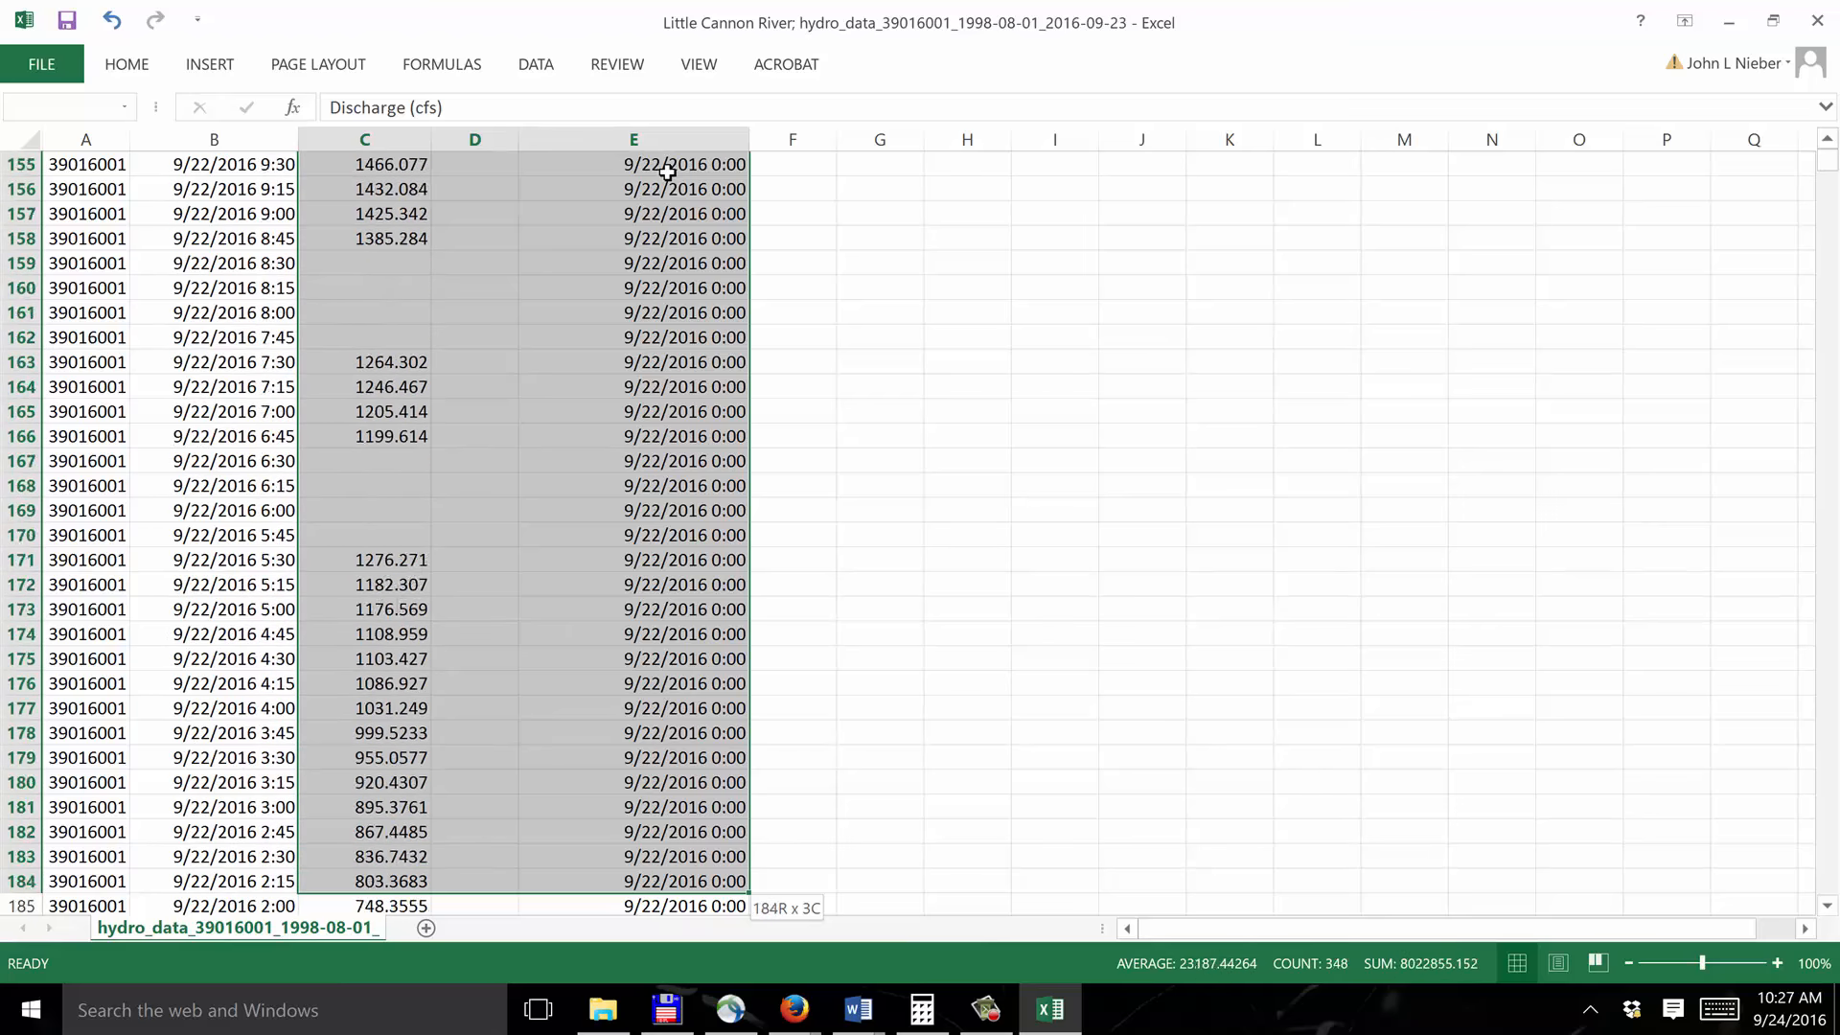
key("shift+Down")
key("shift+Down")
key("shift+Down")
key("shift+Down")
key("shift+Down")
key("shift+Down")
key("shift+Down")
key("shift+Down")
key("shift+Down")
key("shift+Down")
key("shift+Down")
key("shift+Down")
key("shift+Down")
key("shift+Down")
key("shift+Down")
key("shift+Down")
key("shift+Down")
key("shift+Down")
key("shift+Down")
key("shift+Down")
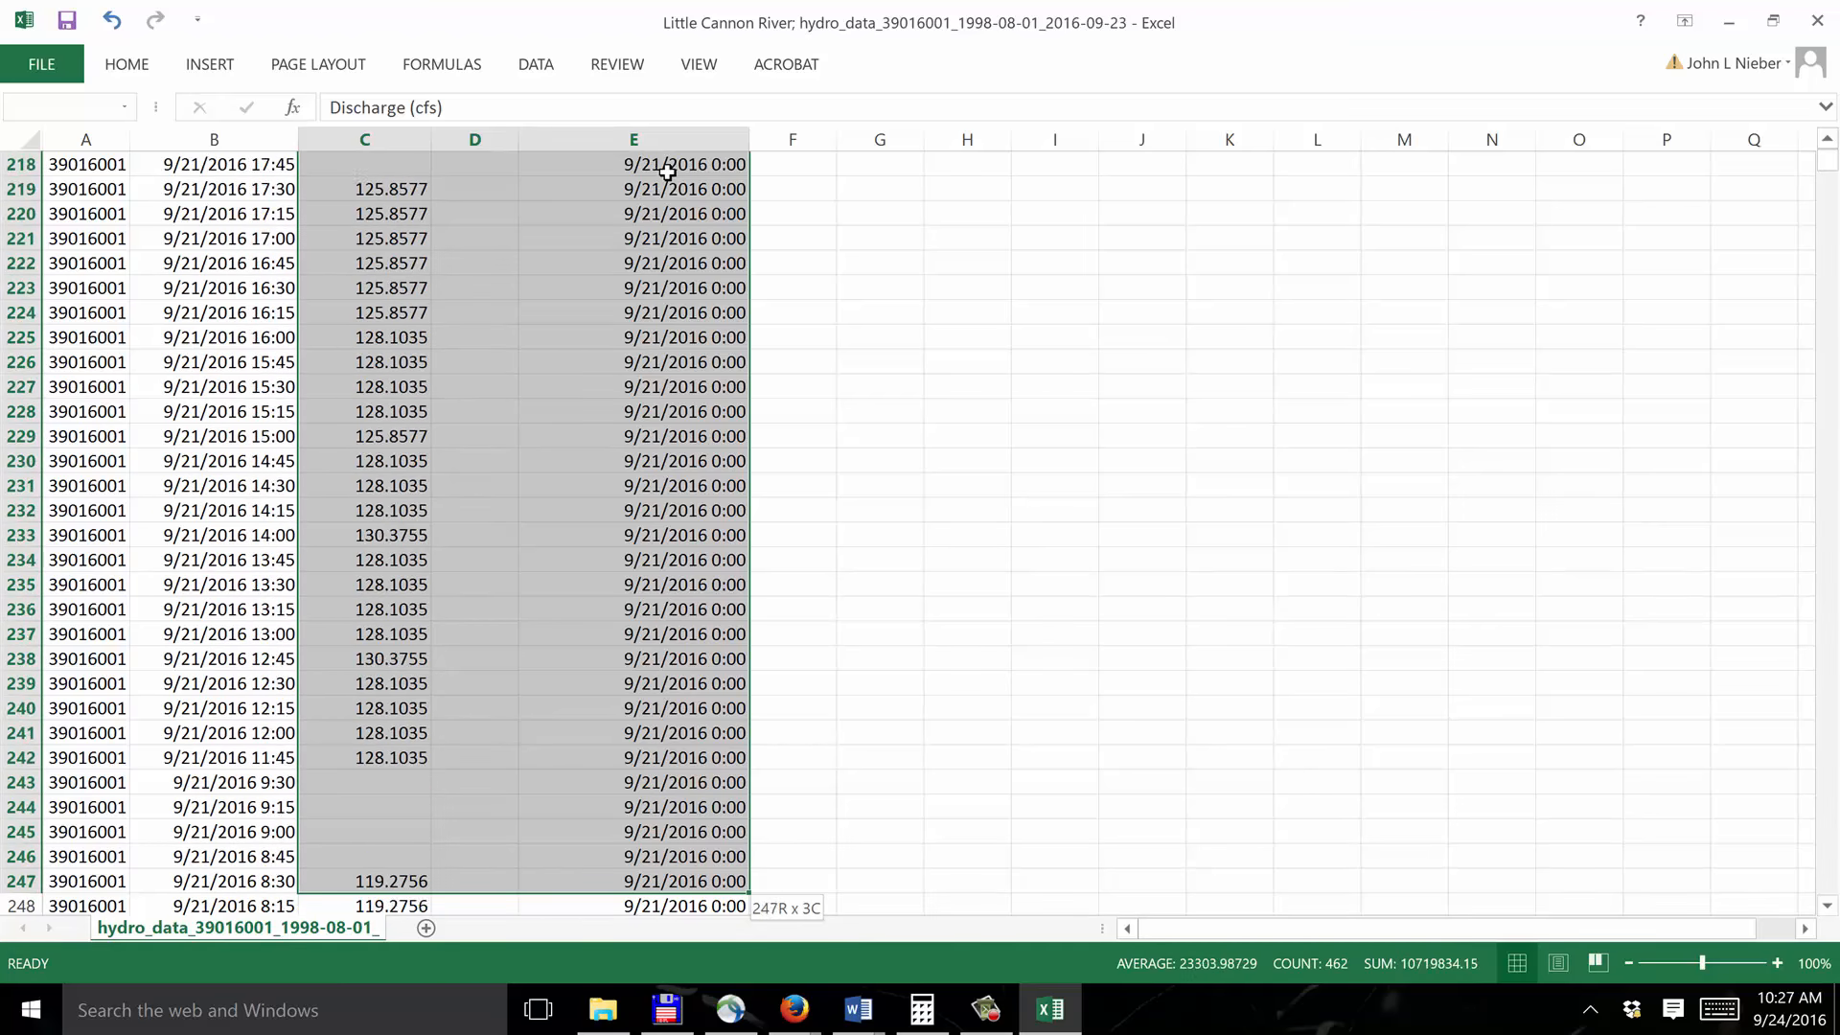
key("shift+Down")
key("shift+Down")
key("shift+Down")
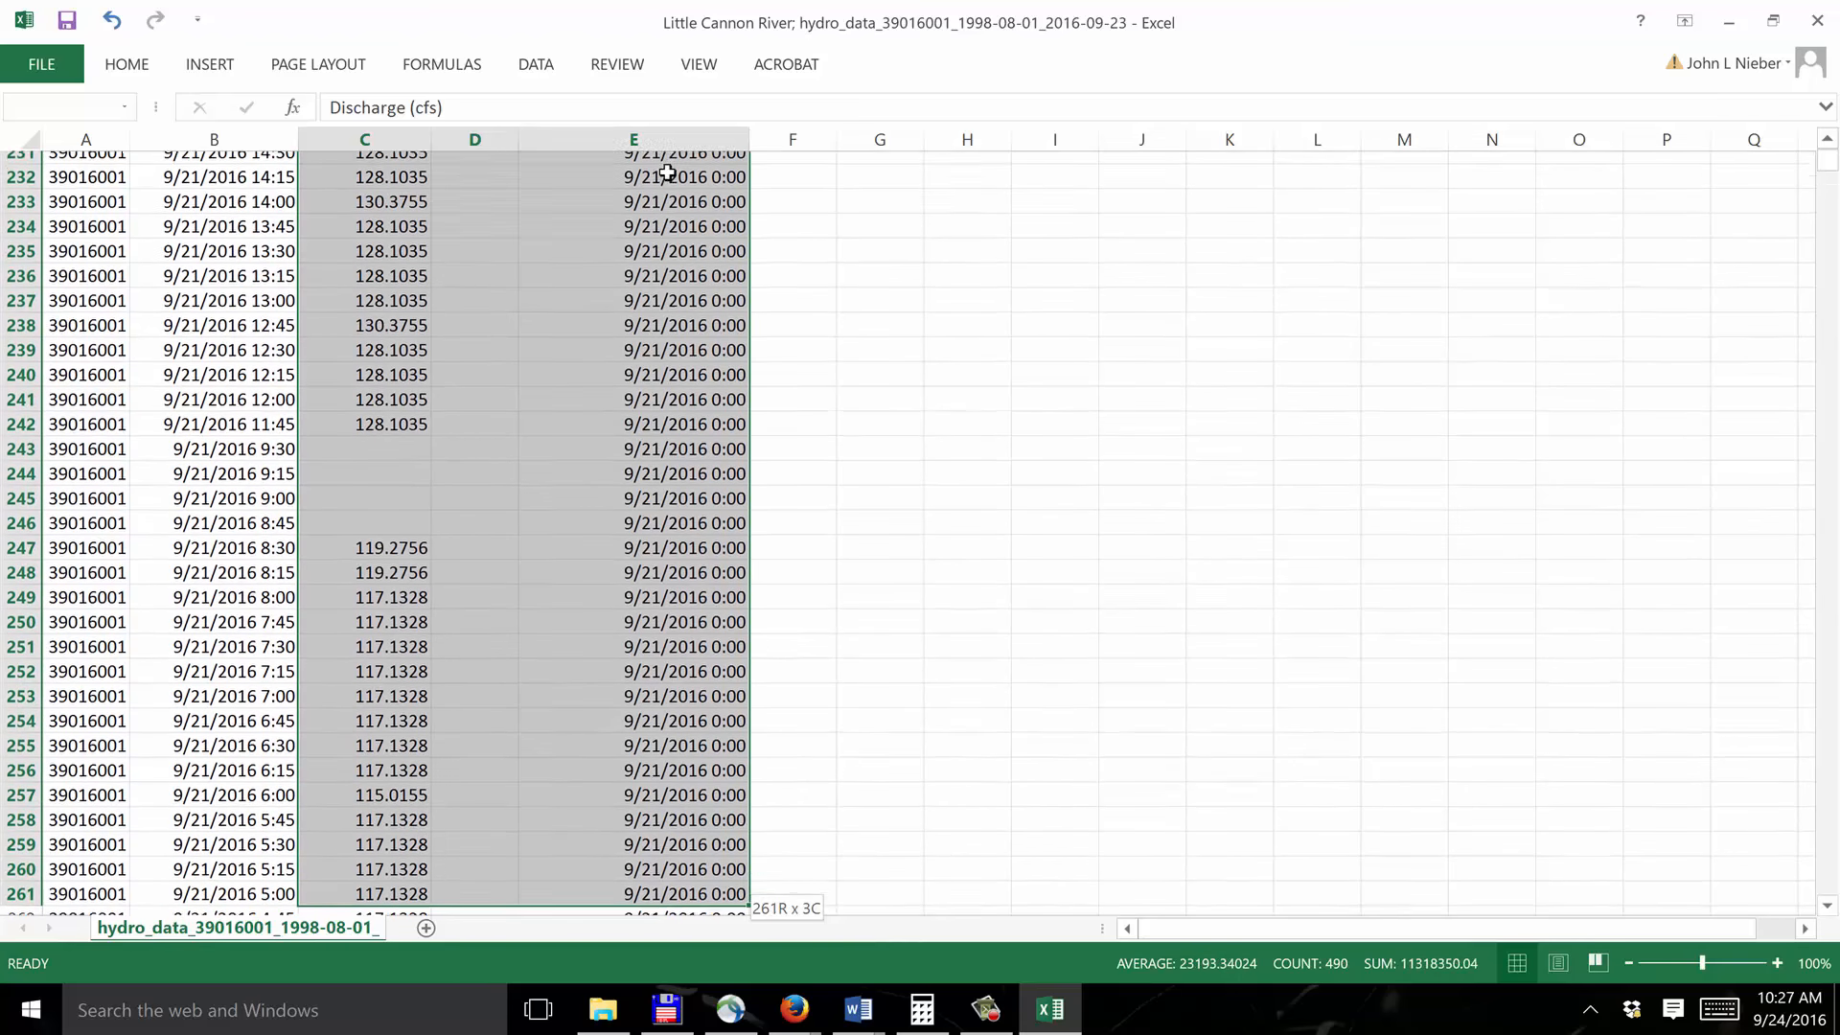
- Extend the selection of columns C through E so that it ends at row 281, the 9/21/2016 0:00 record
key("shift+Down")
key("shift+Down")
key("shift+Down")
key("shift+Down")
key("shift+Down")
key("shift+Down")
key("shift+Down")
key("shift+Down")
key("shift+Down")
key("shift+Down")
key("shift+Down")
key("shift+Down")
key("shift+Down")
key("shift+Down")
key("shift+Down")
key("shift+Down")
key("shift+Down")
key("shift+Down")
key("shift+Down")
key("shift+Down")
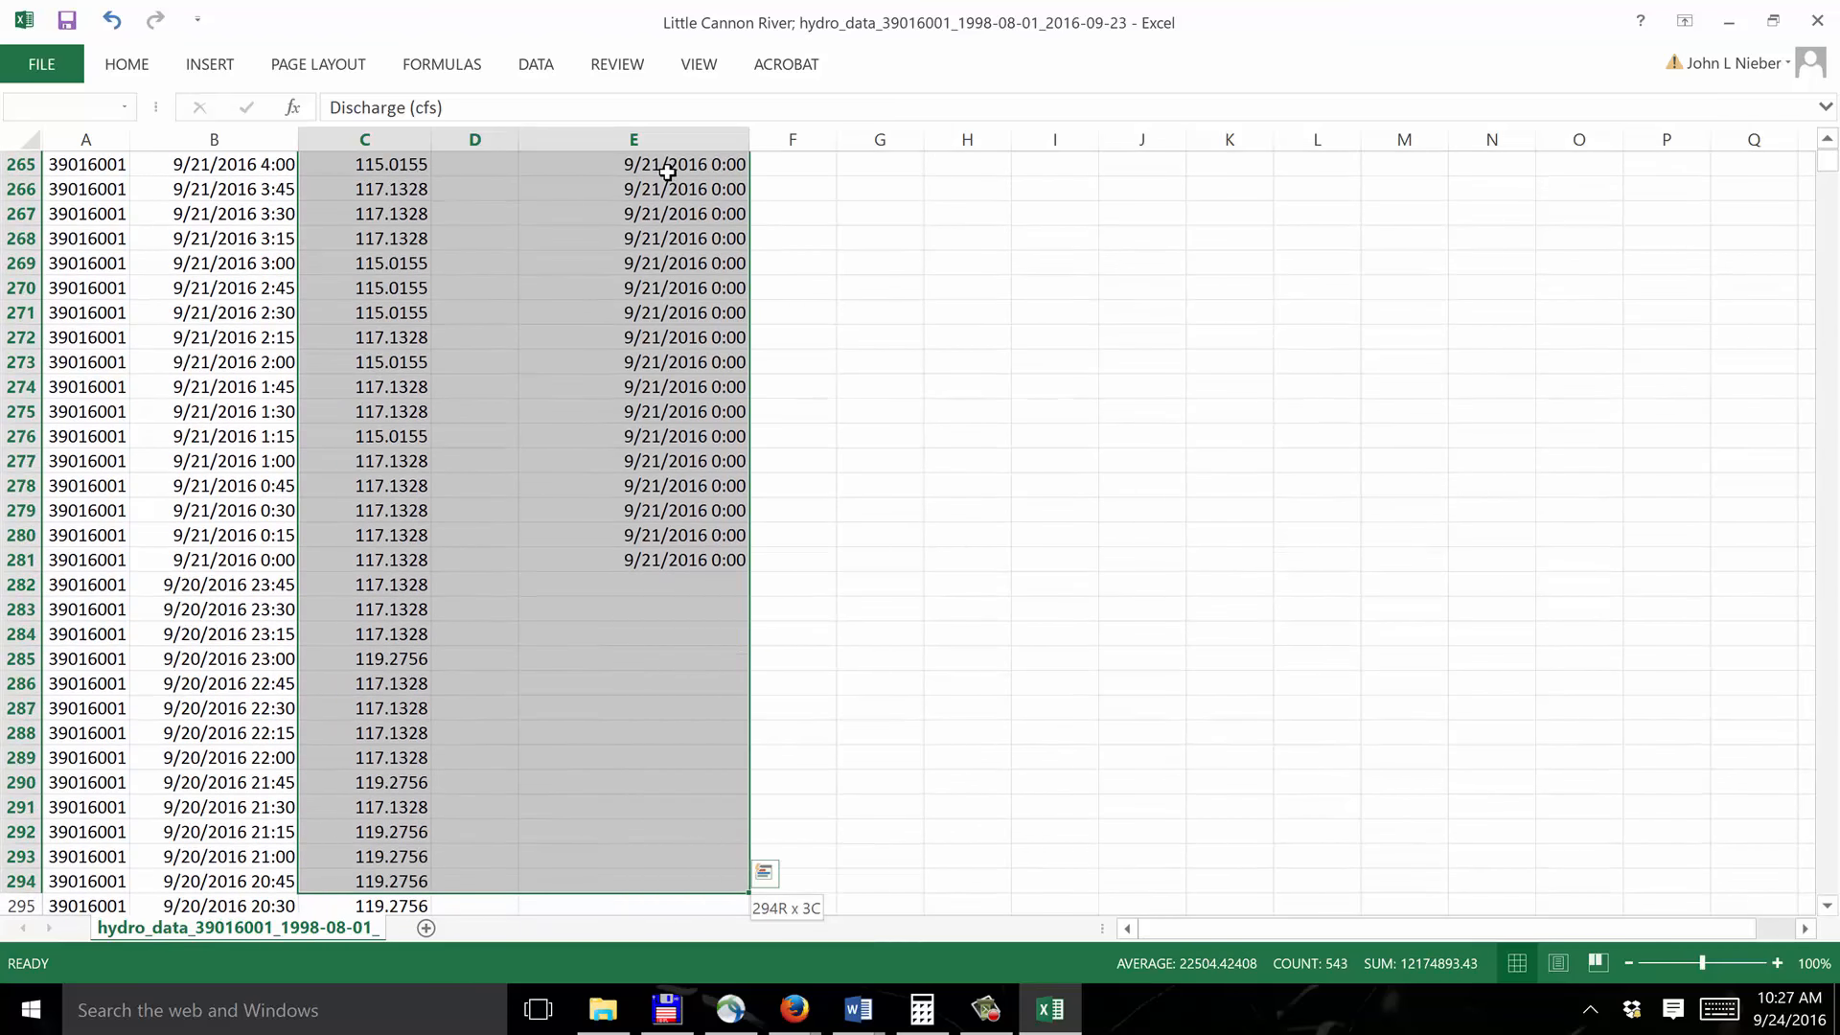
key("shift+Up")
key("shift+Up")
key("shift+Up")
key("shift+Up")
key("shift+Up")
key("shift+Up")
key("shift+Up")
key("shift+Up")
key("shift+Up")
key("shift+Up")
key("shift+Up")
key("shift+Up")
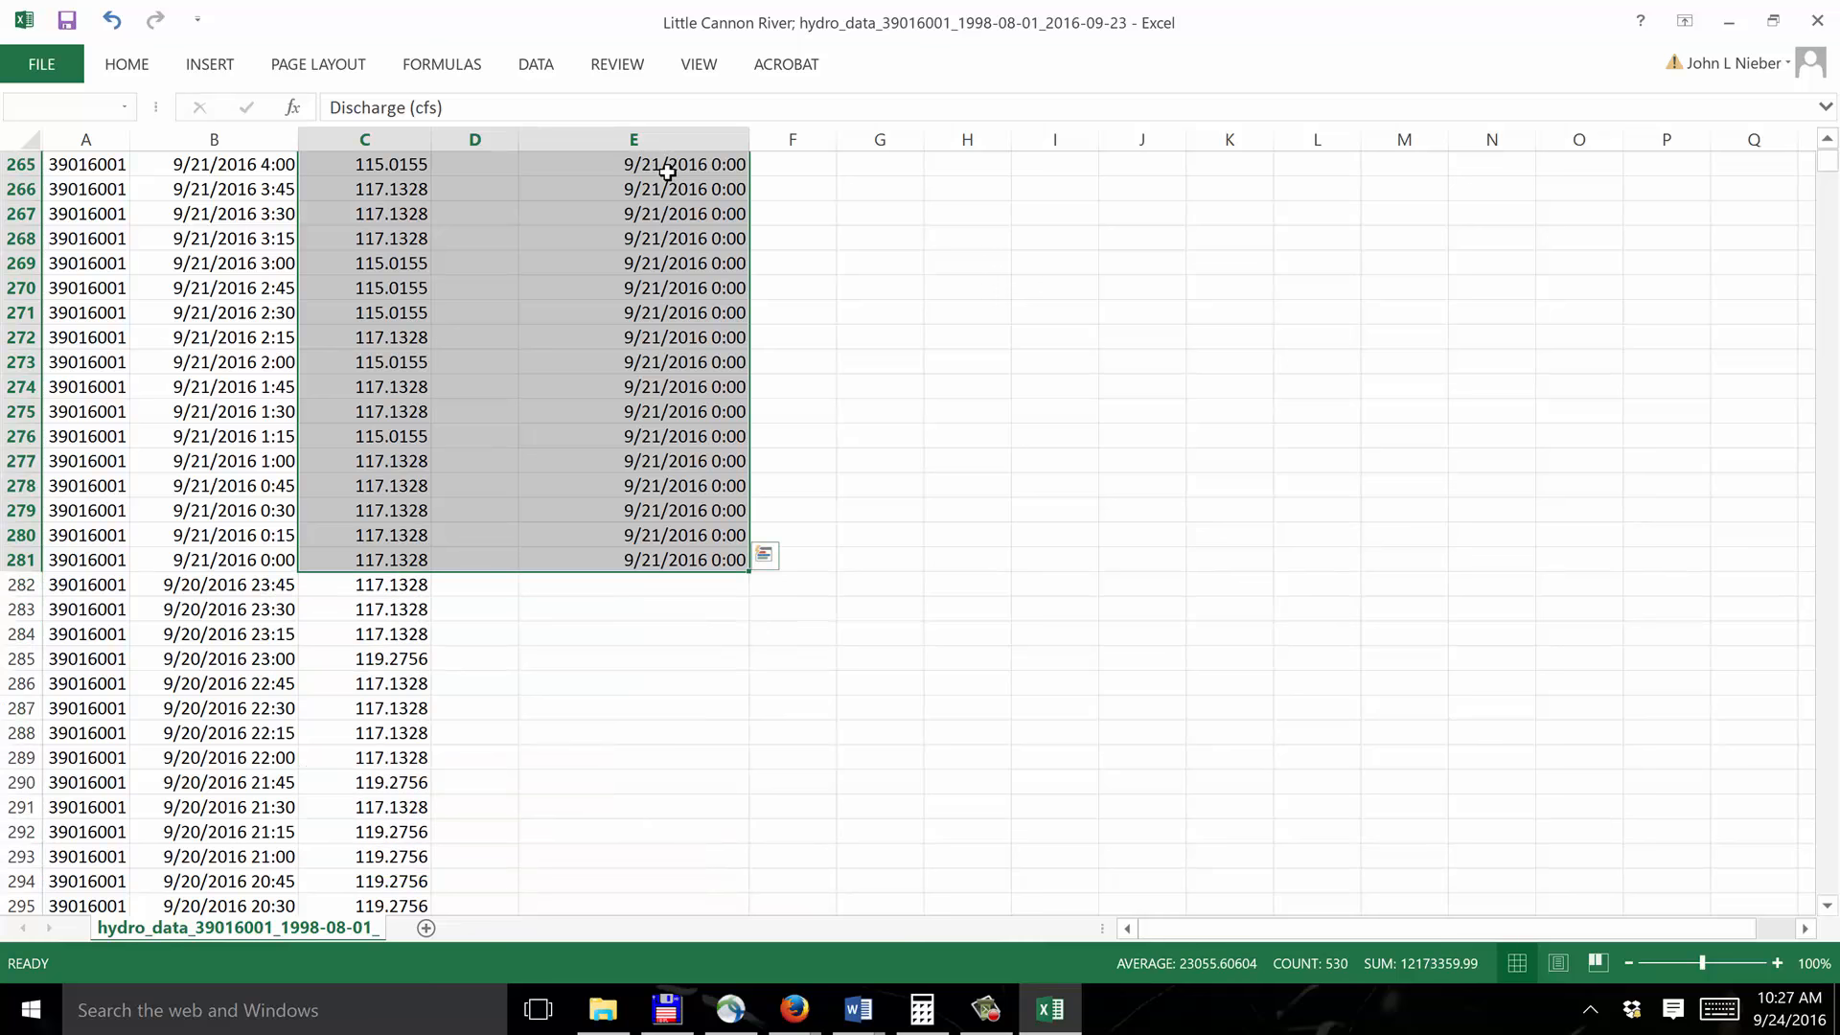
- Try to create a PivotTable on a new worksheet from the range C1:E281, and dismiss the dialog
left_click(210, 64)
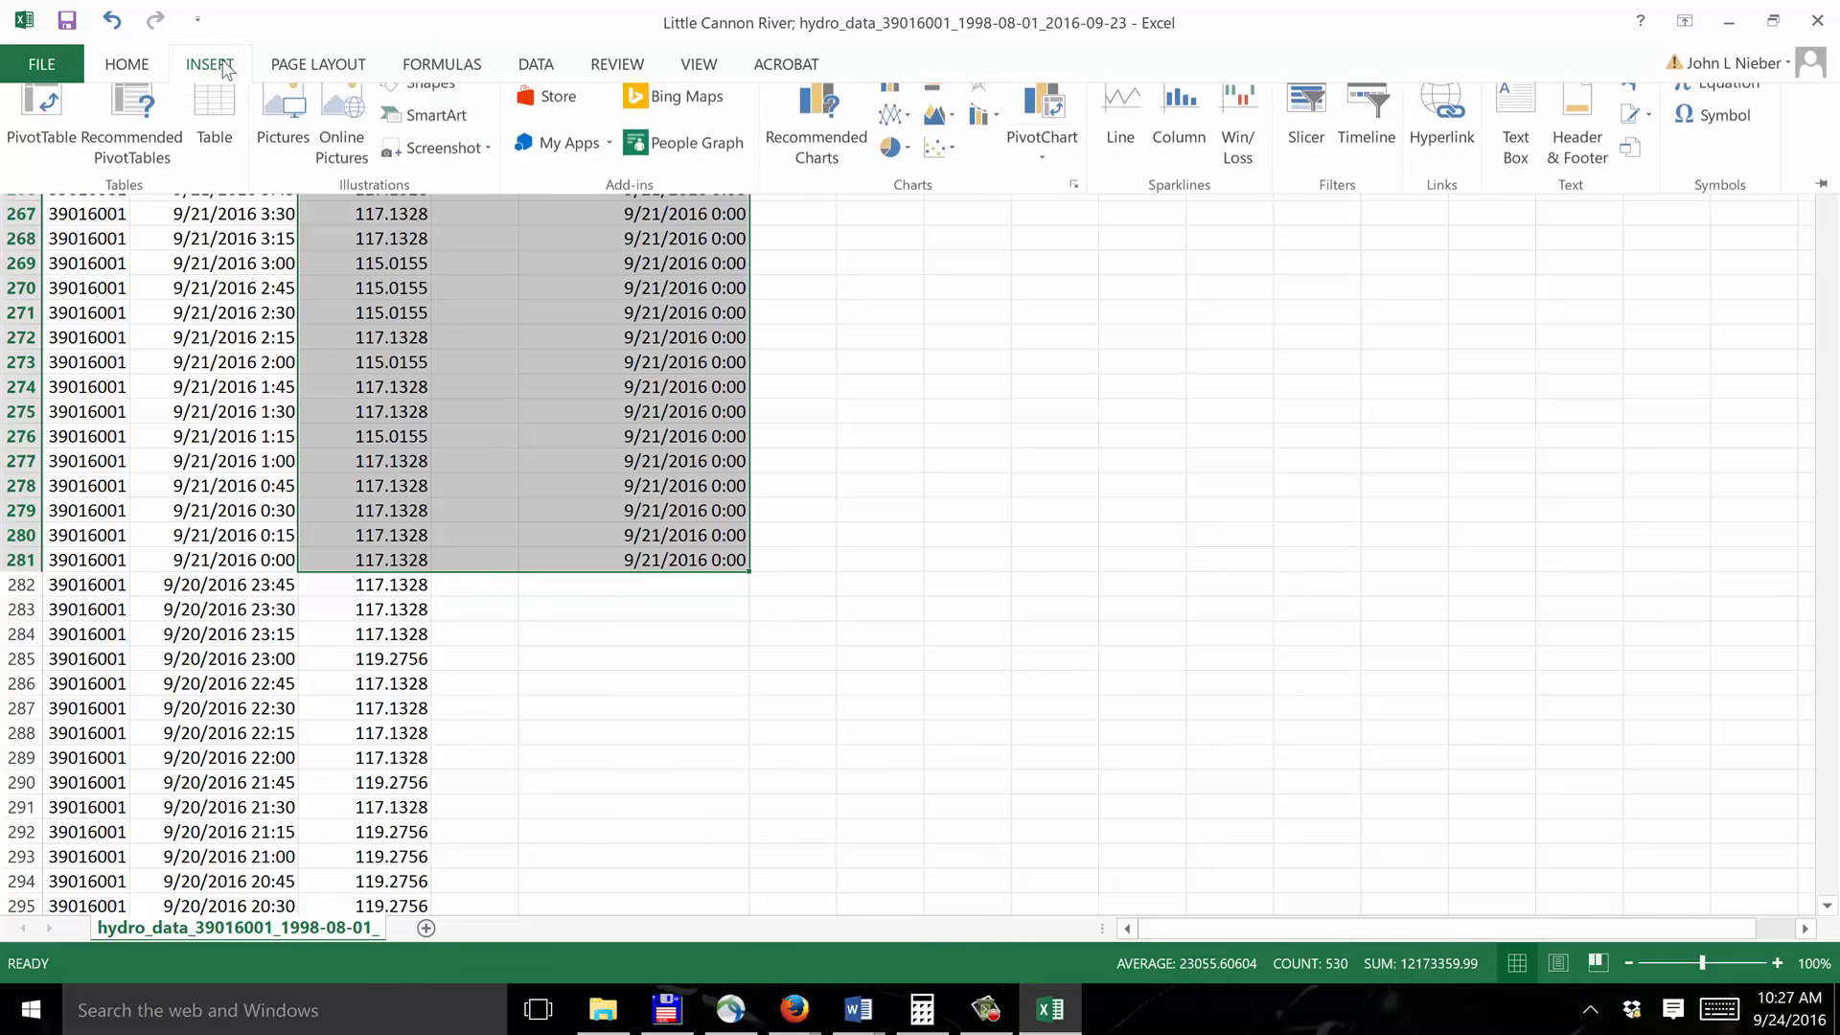
left_click(43, 120)
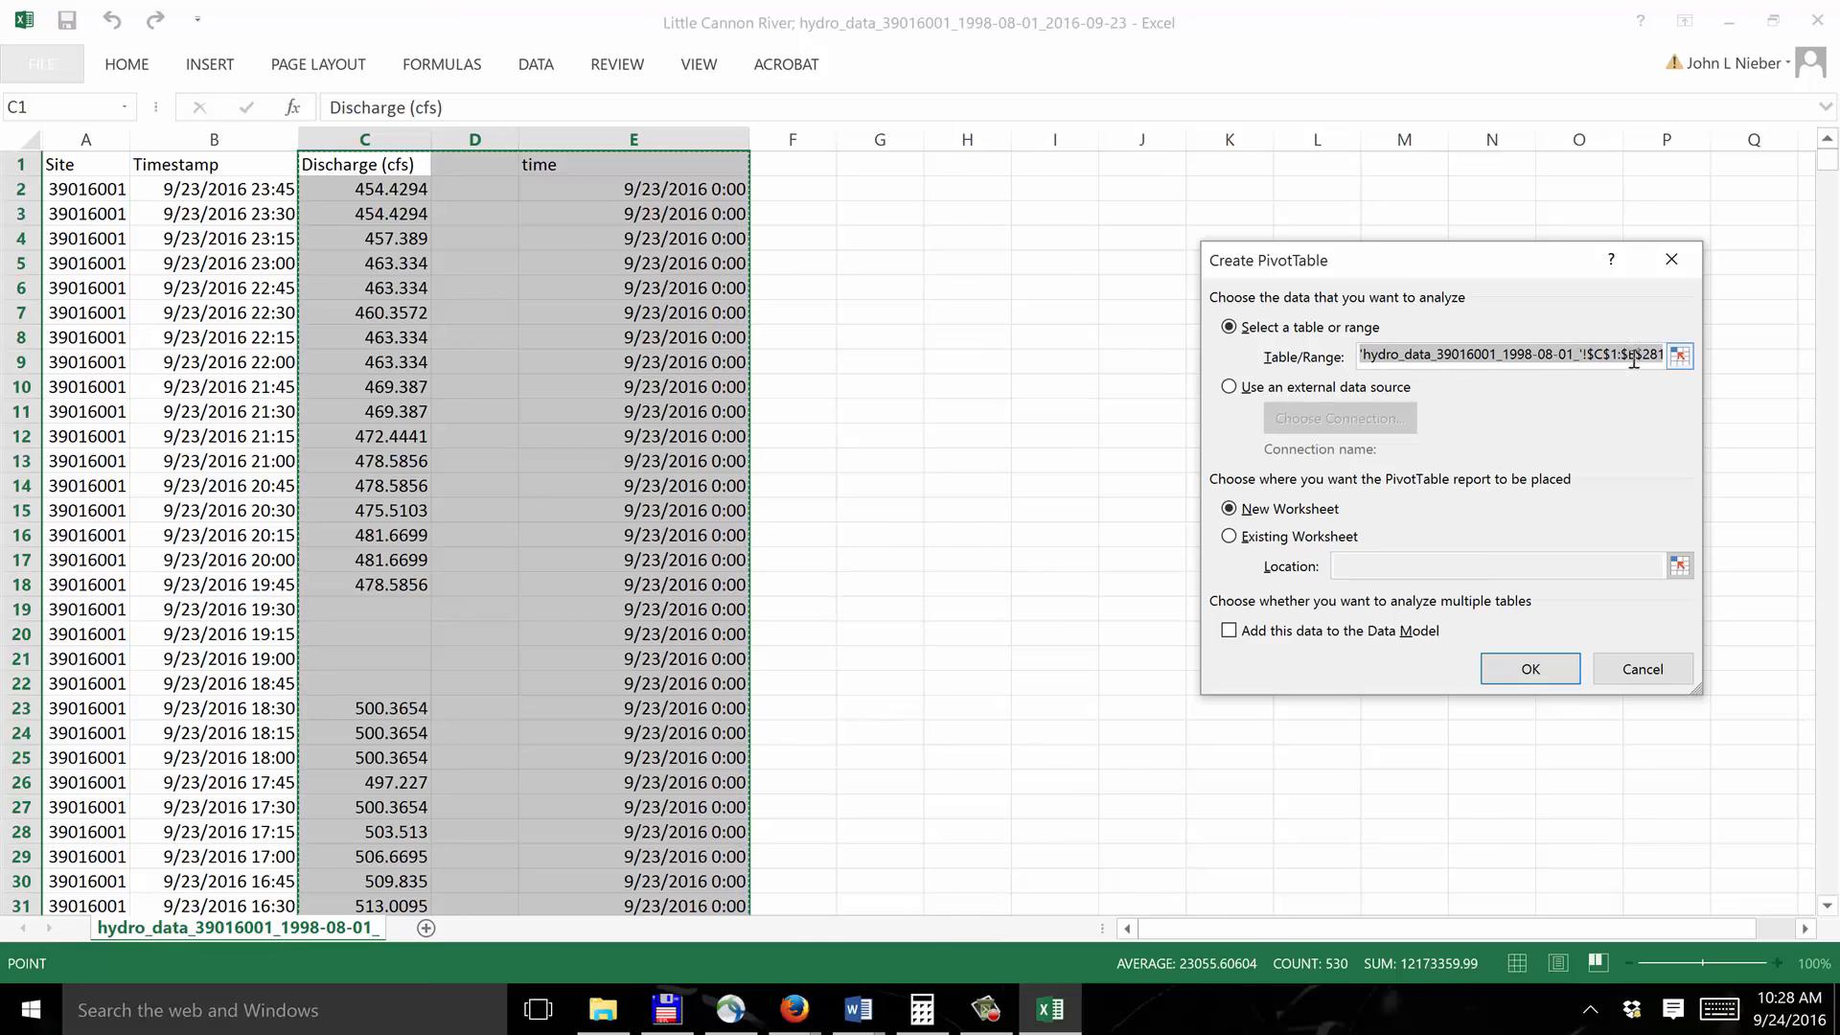
left_click(1519, 671)
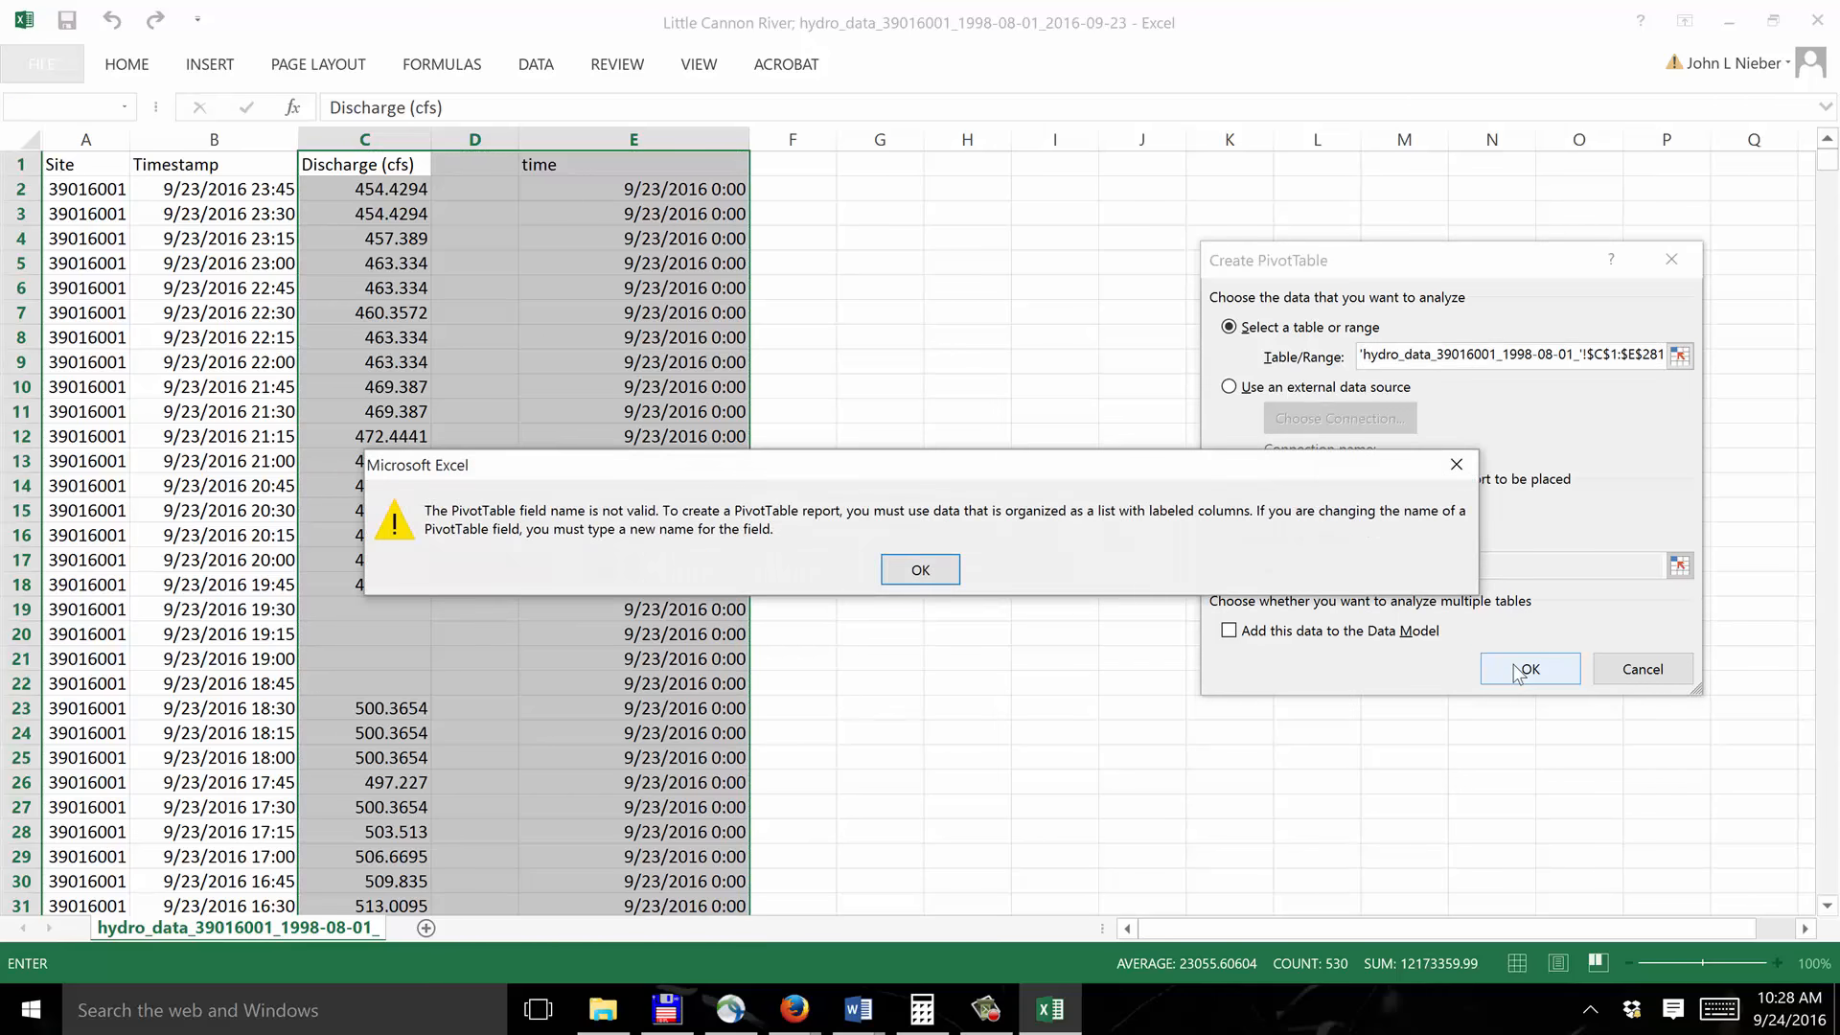
left_click(905, 573)
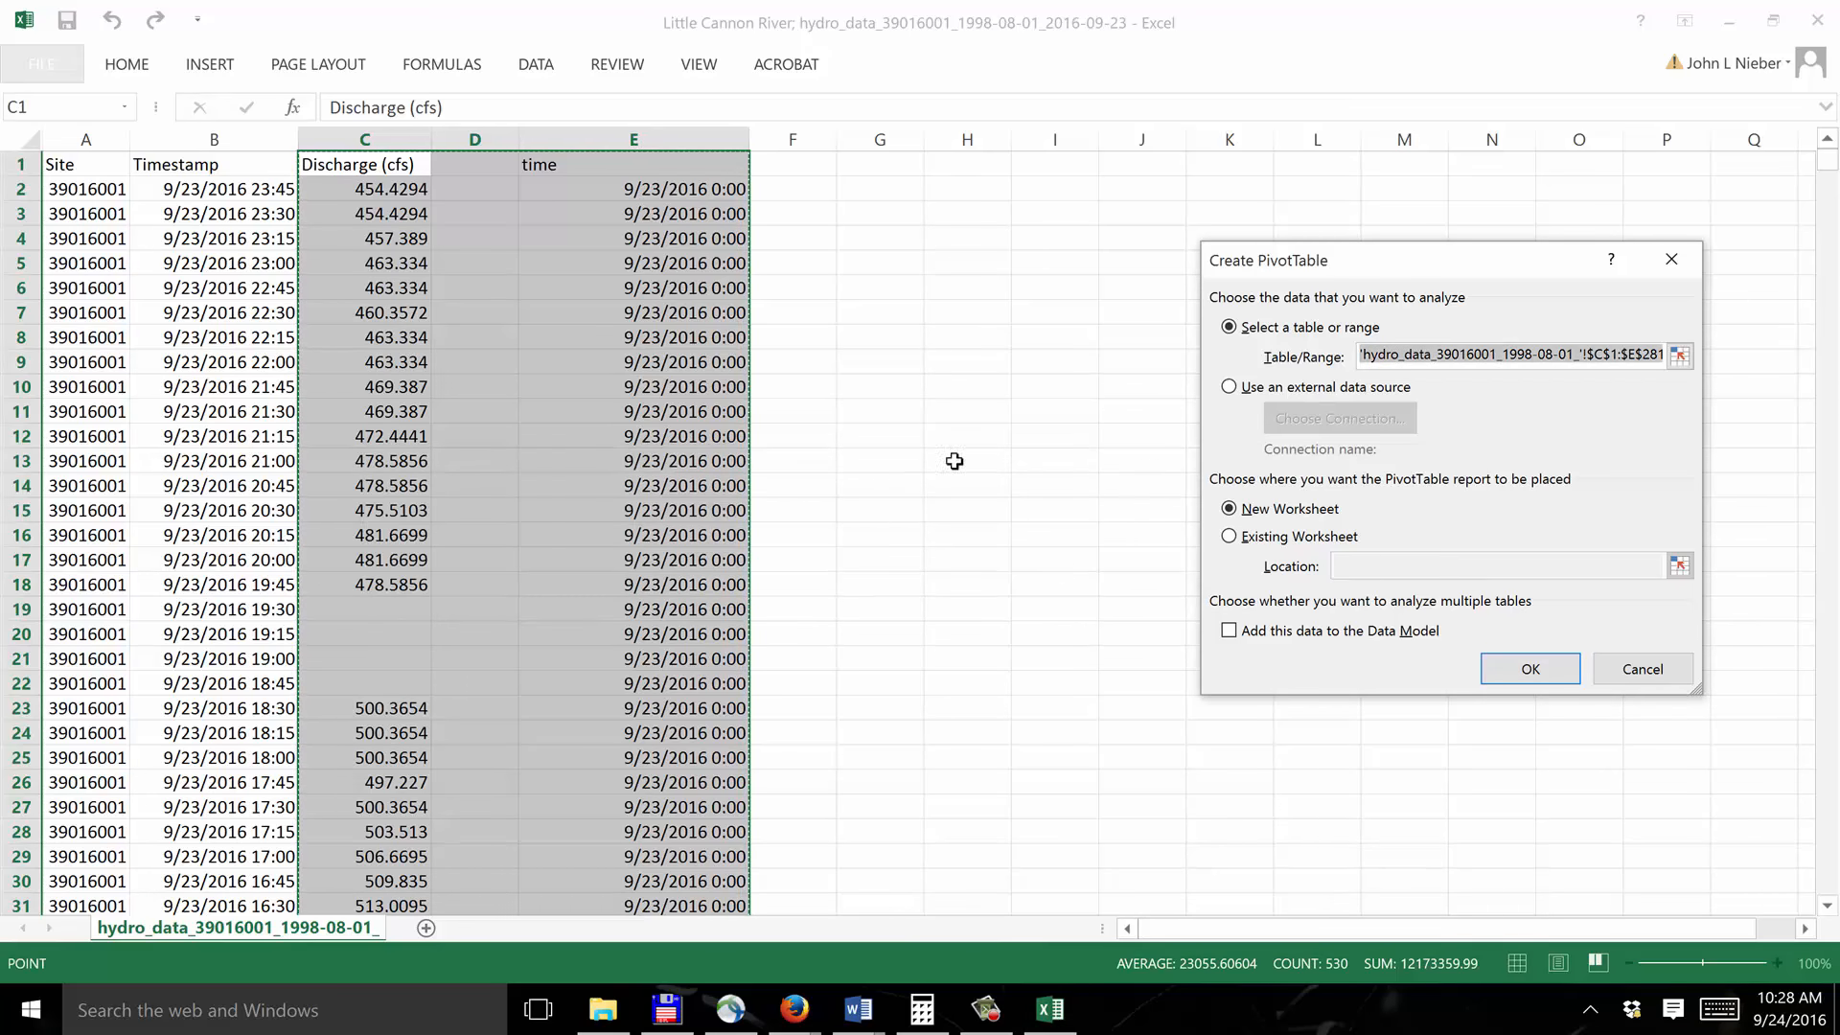
left_click(1640, 669)
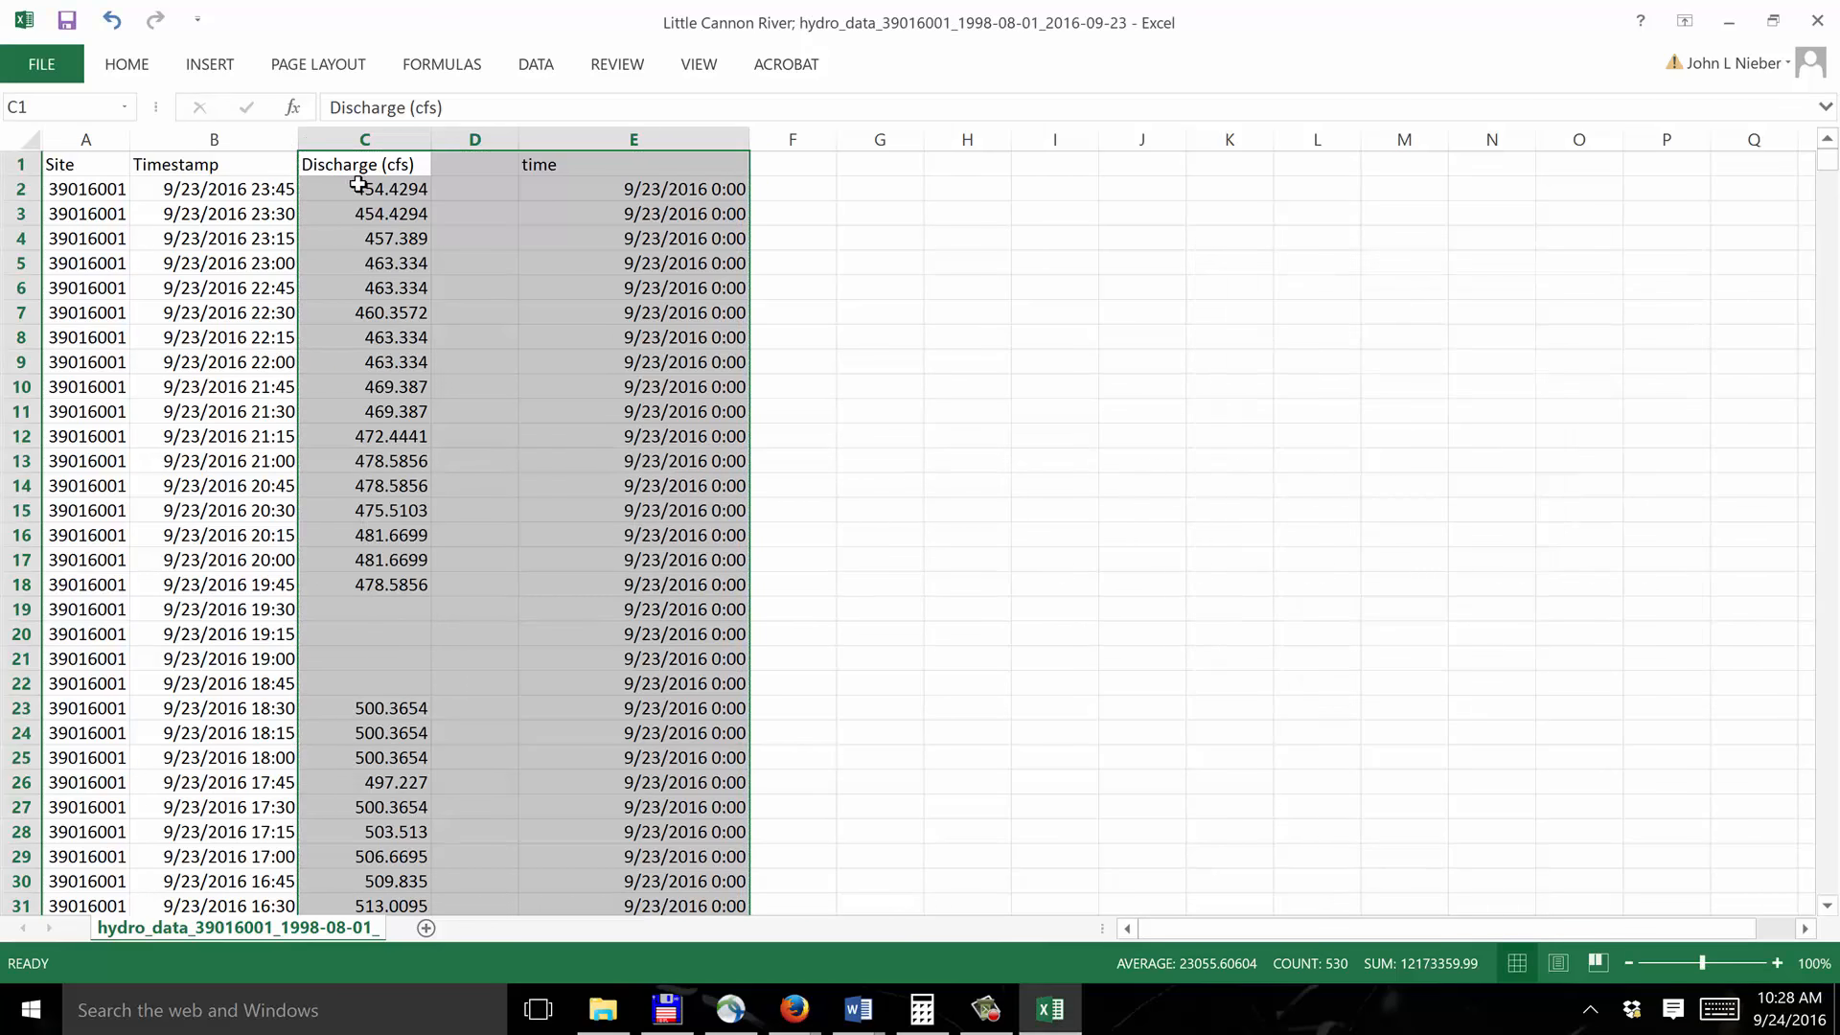
- Try to create a PivotTable on a new worksheet from the small range C1:E4
left_click(347, 167)
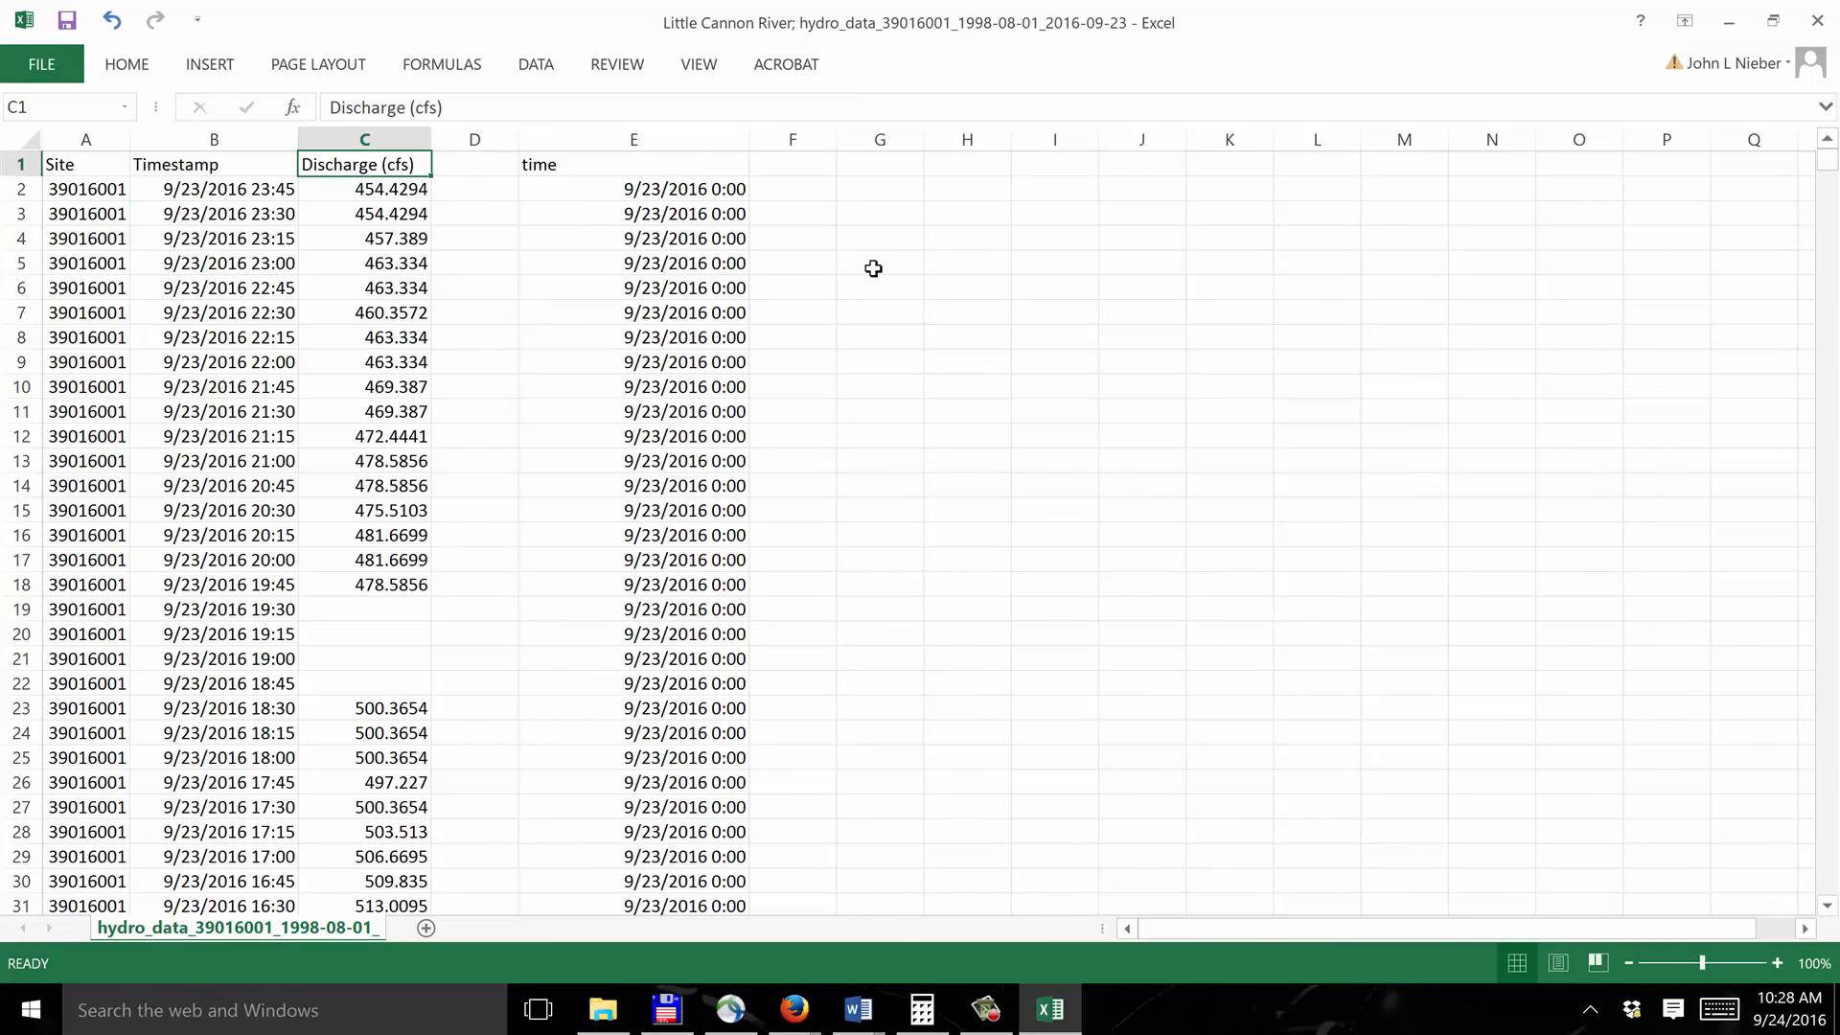
key("shift+Right")
key("shift+Right")
key("shift+Down")
key("shift+Down")
key("shift+Down")
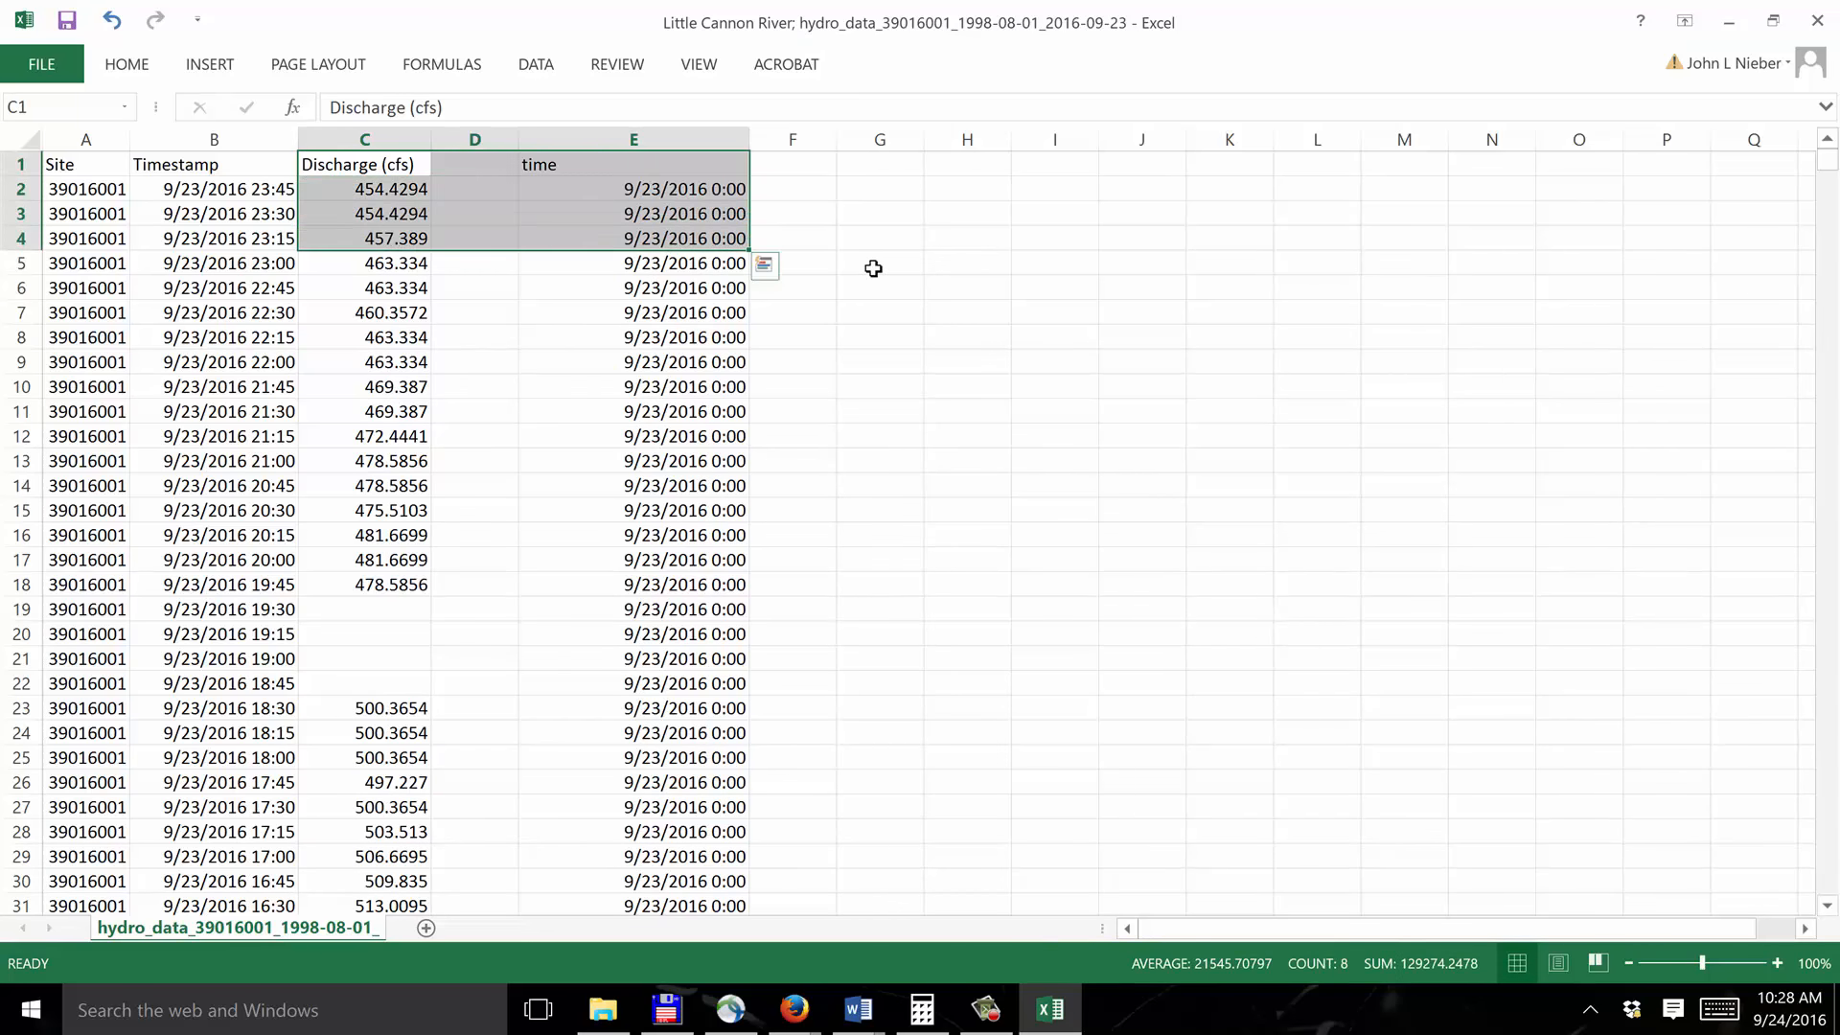
left_click(220, 65)
left_click(40, 120)
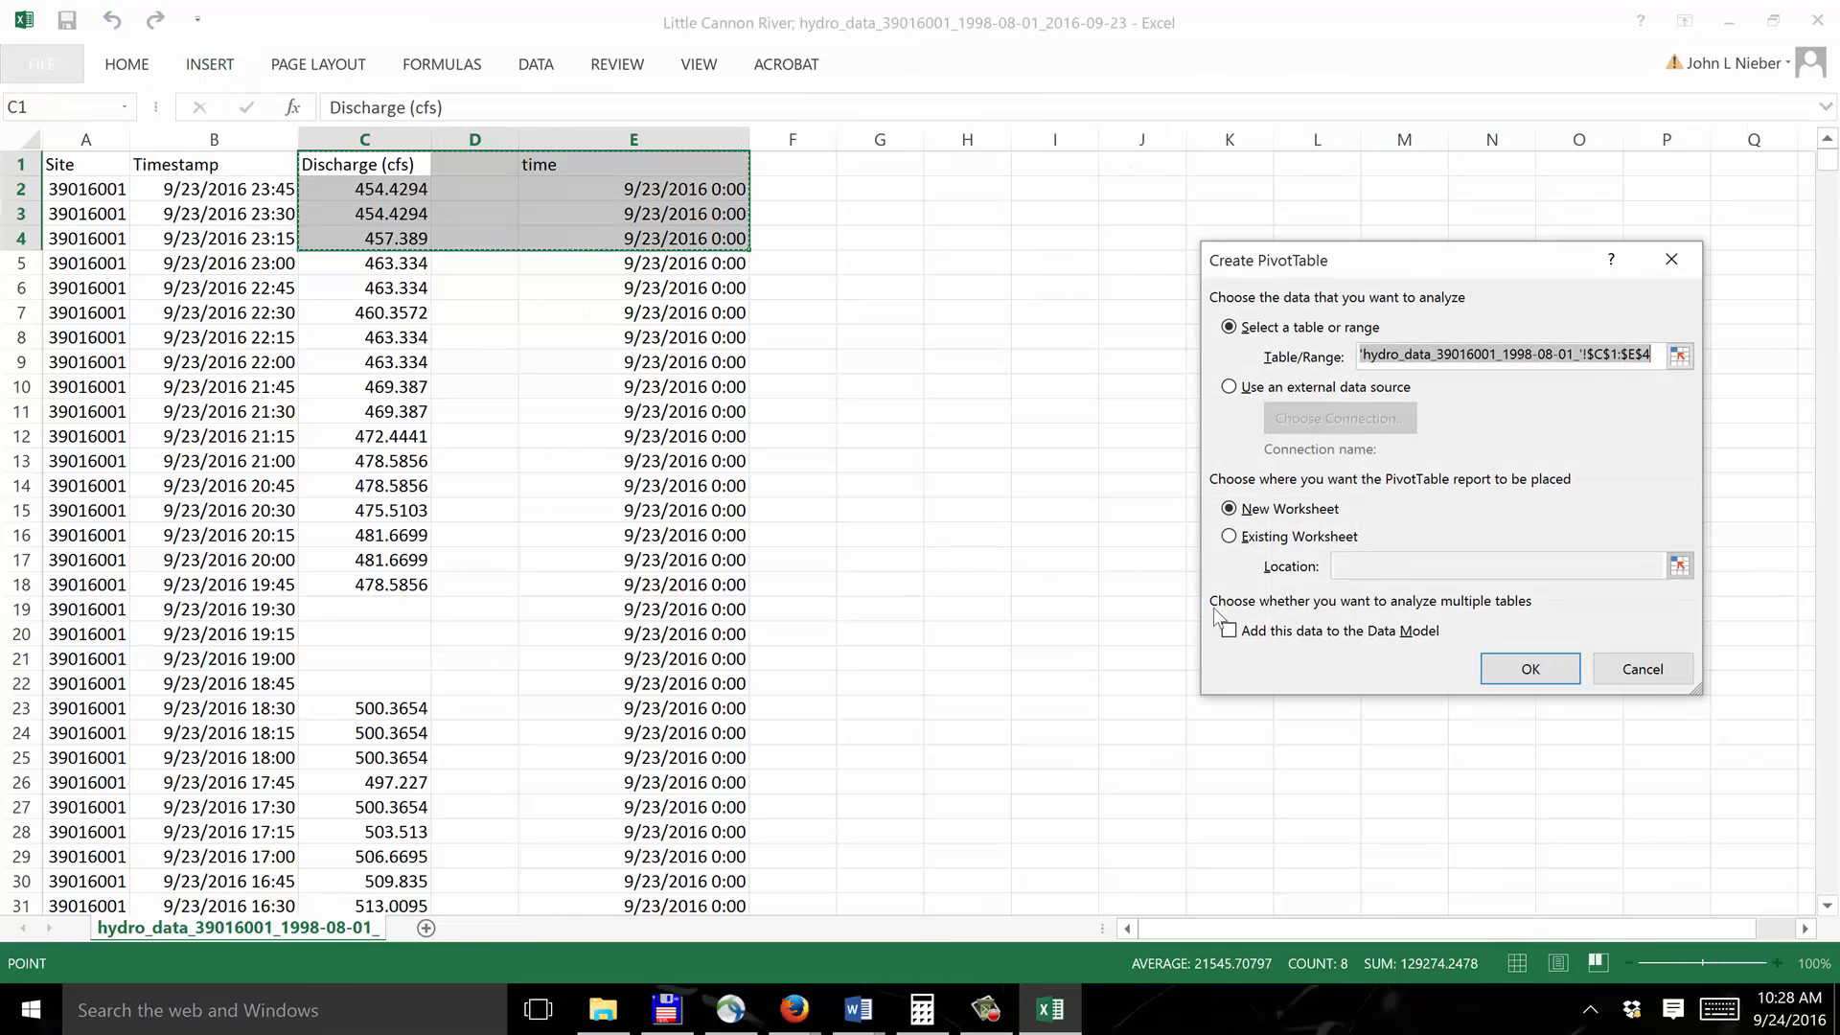
left_click(1512, 669)
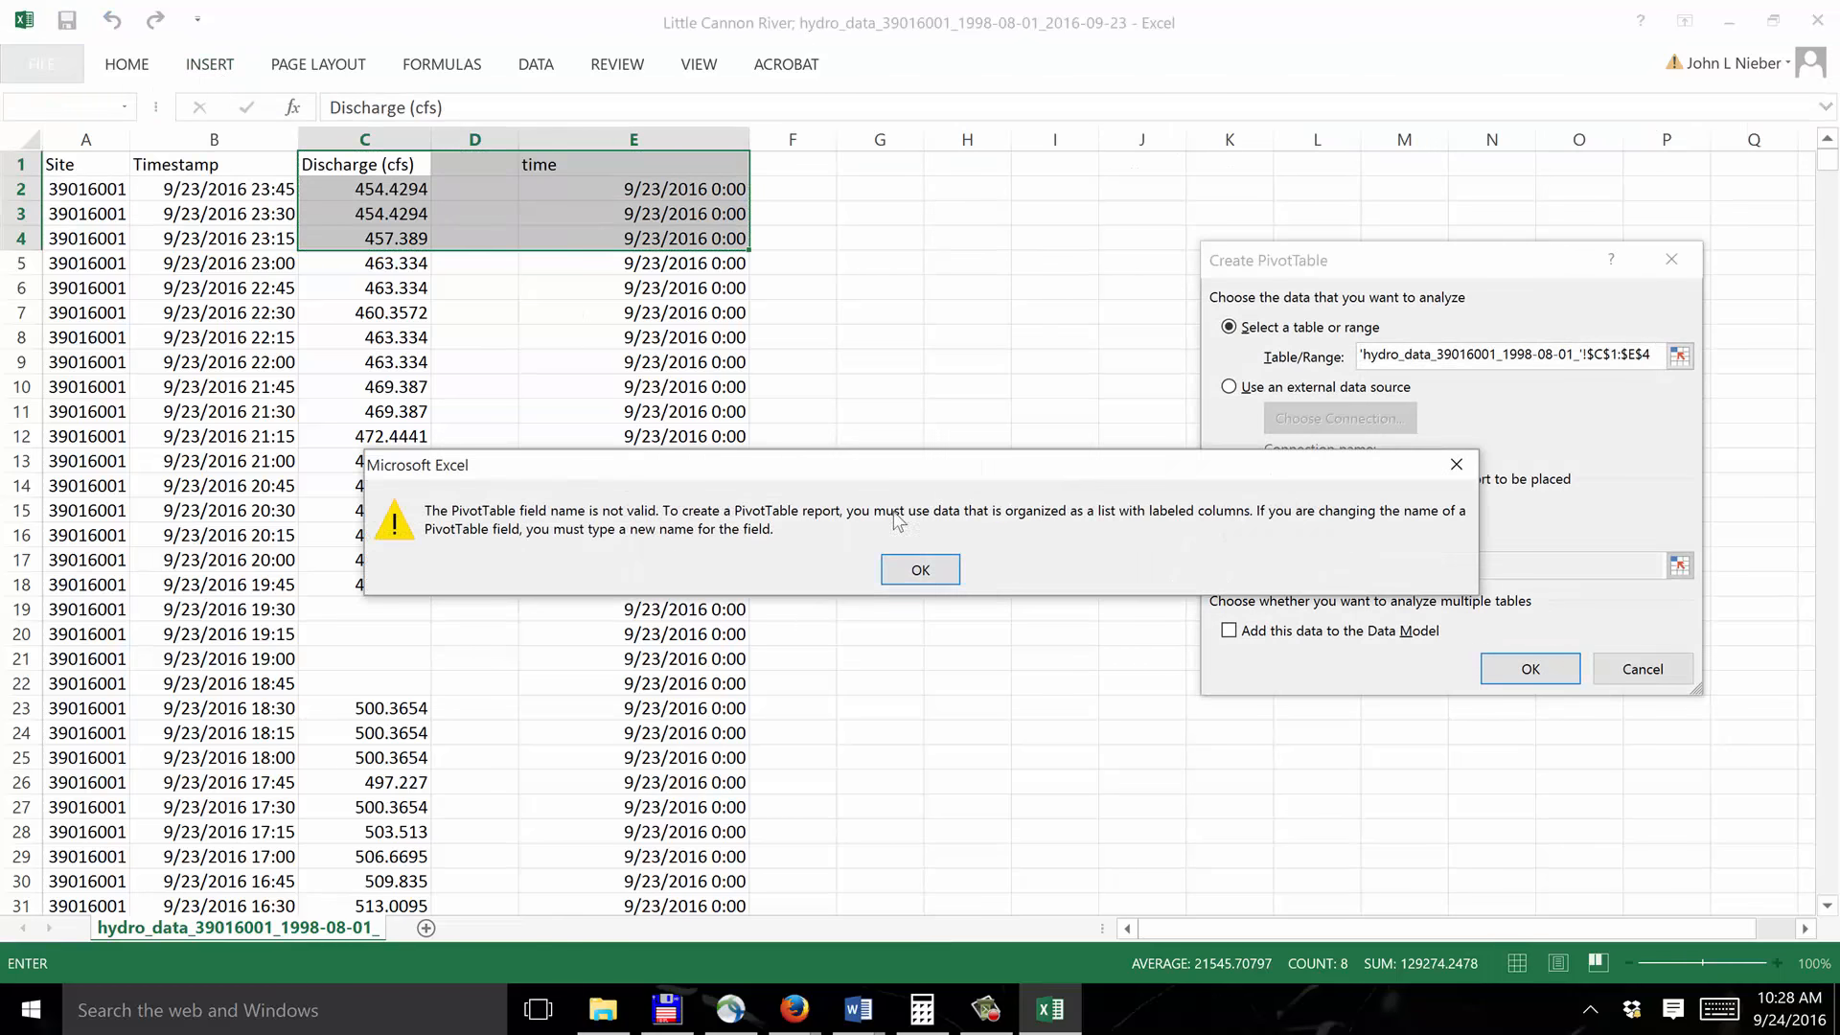
left_click(947, 569)
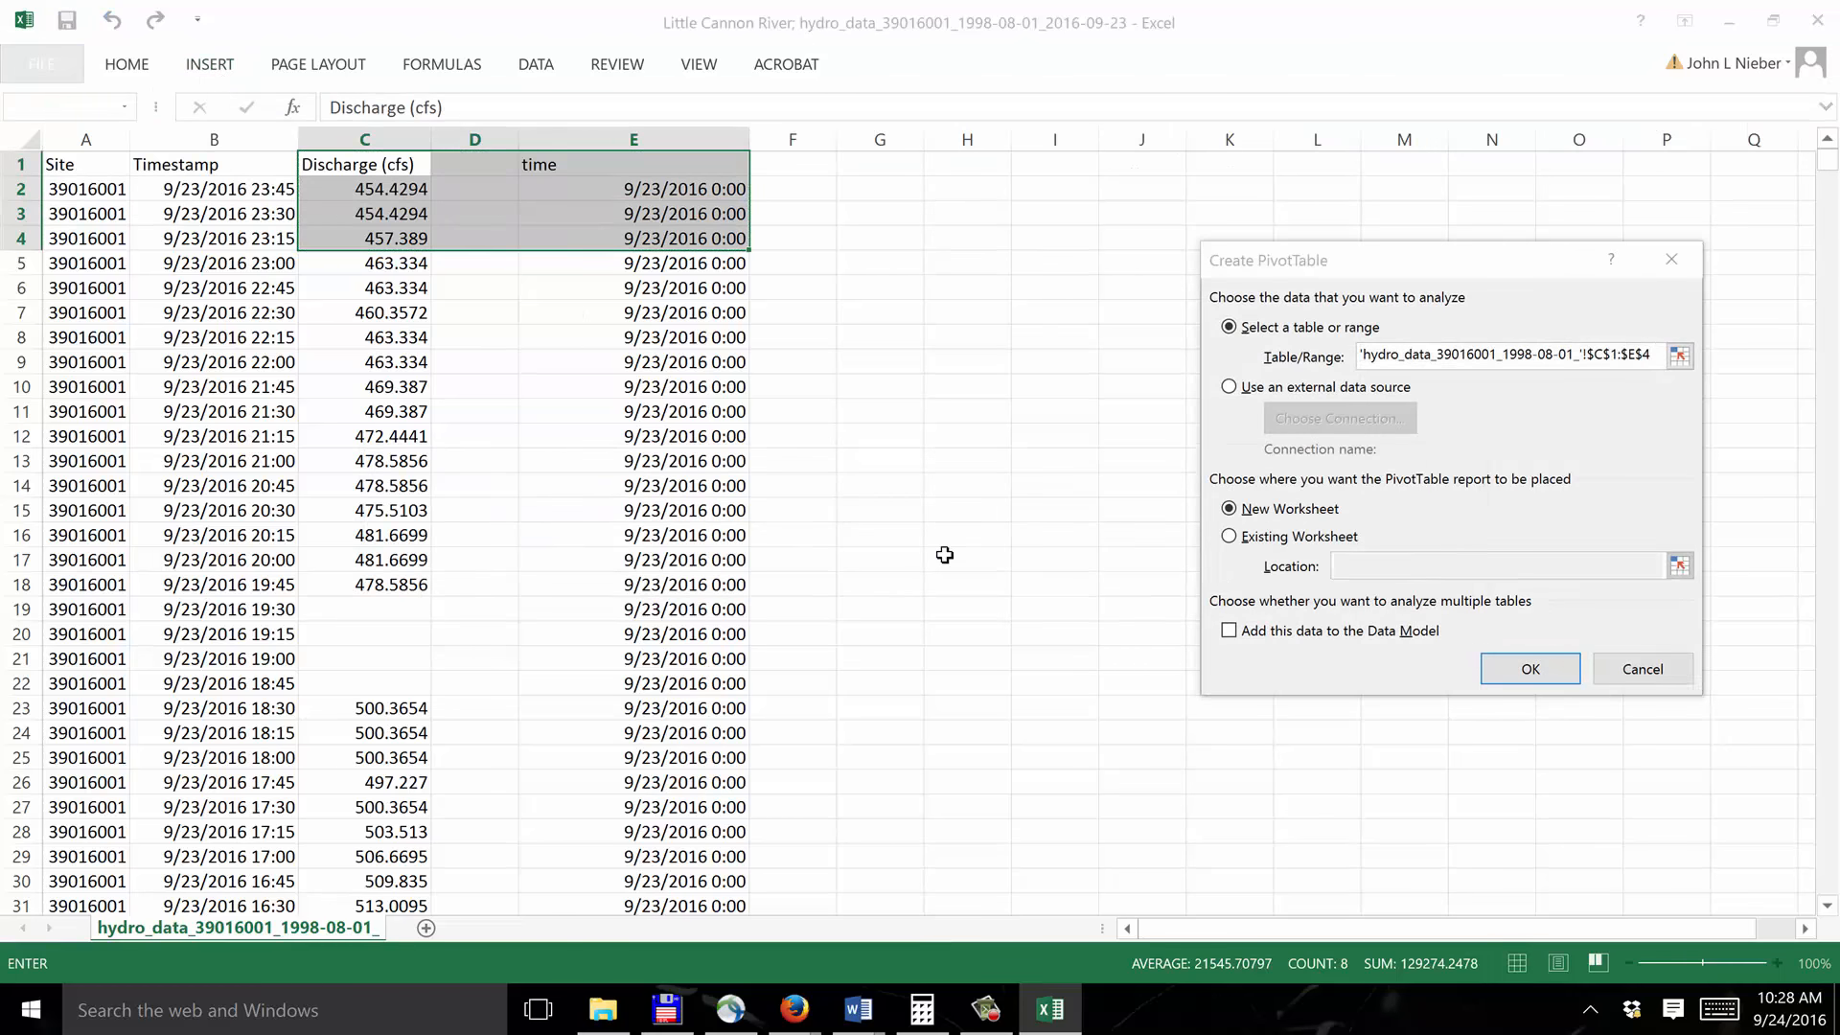
left_click(987, 1010)
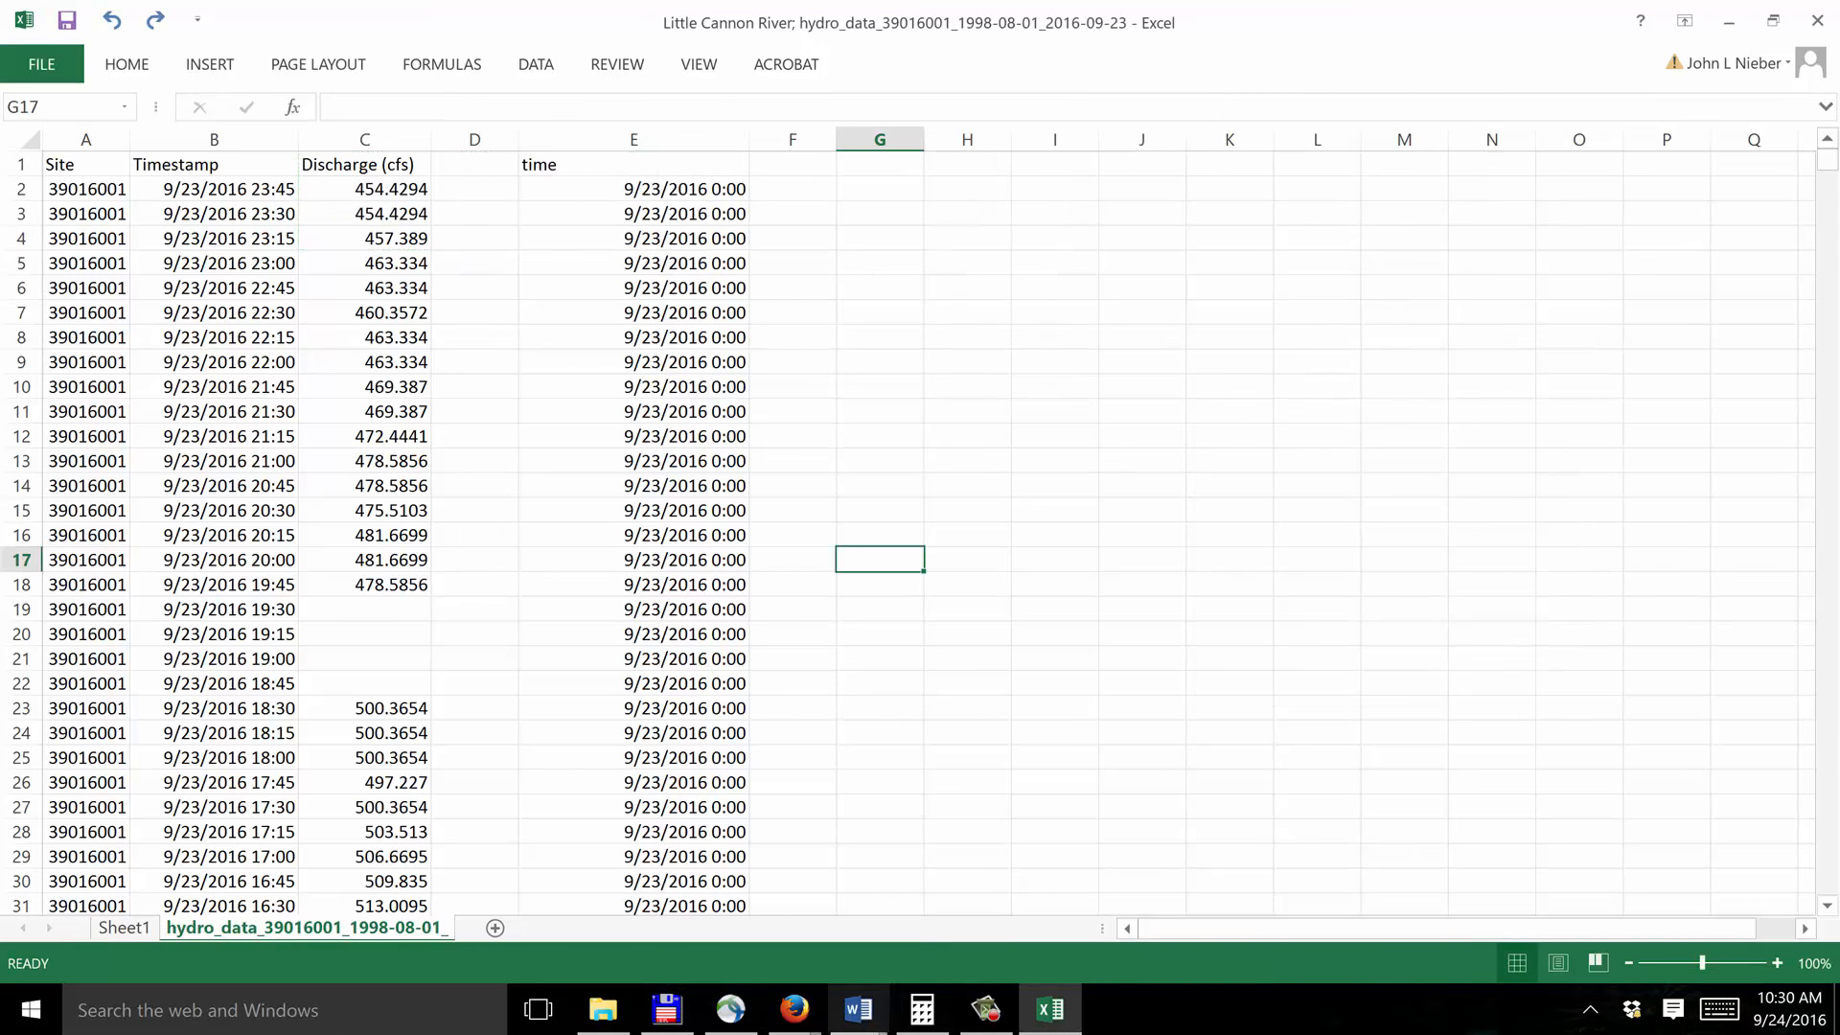
left_click(987, 1011)
left_click(987, 1011)
left_click(987, 1011)
left_click(987, 1011)
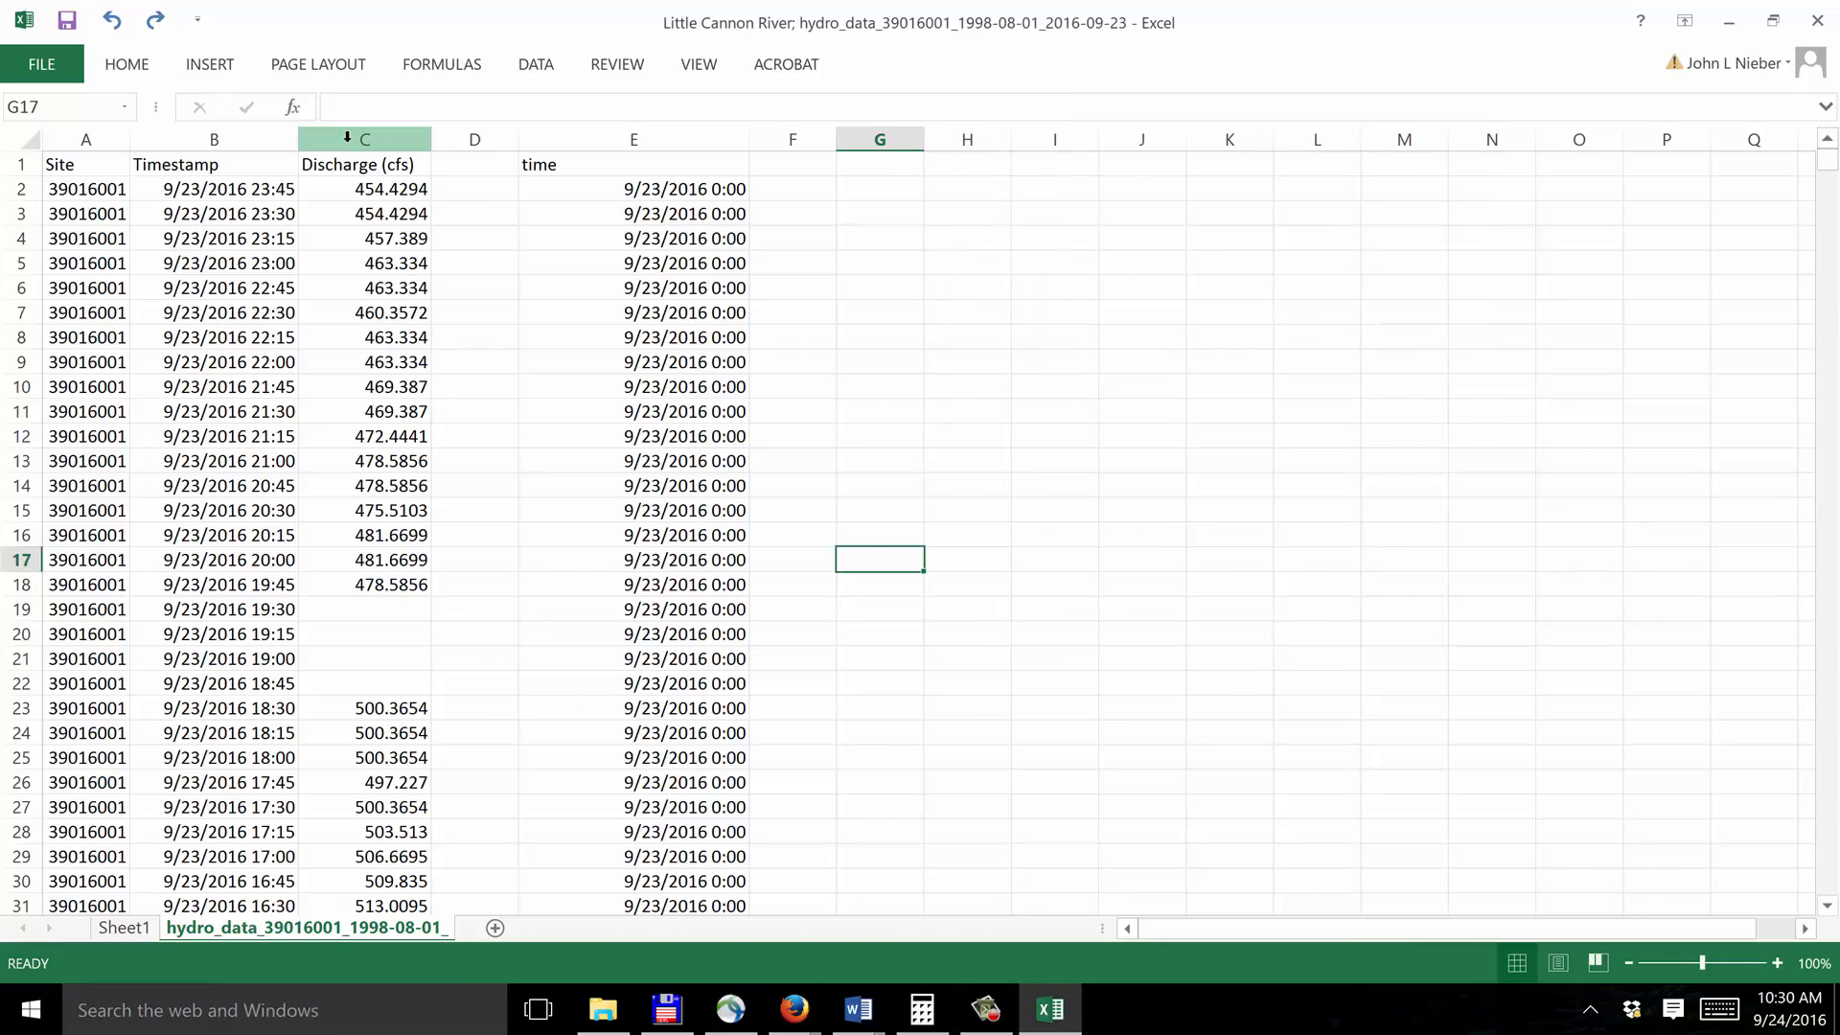
- Delete the empty column D between the discharge and time columns
left_click(463, 136)
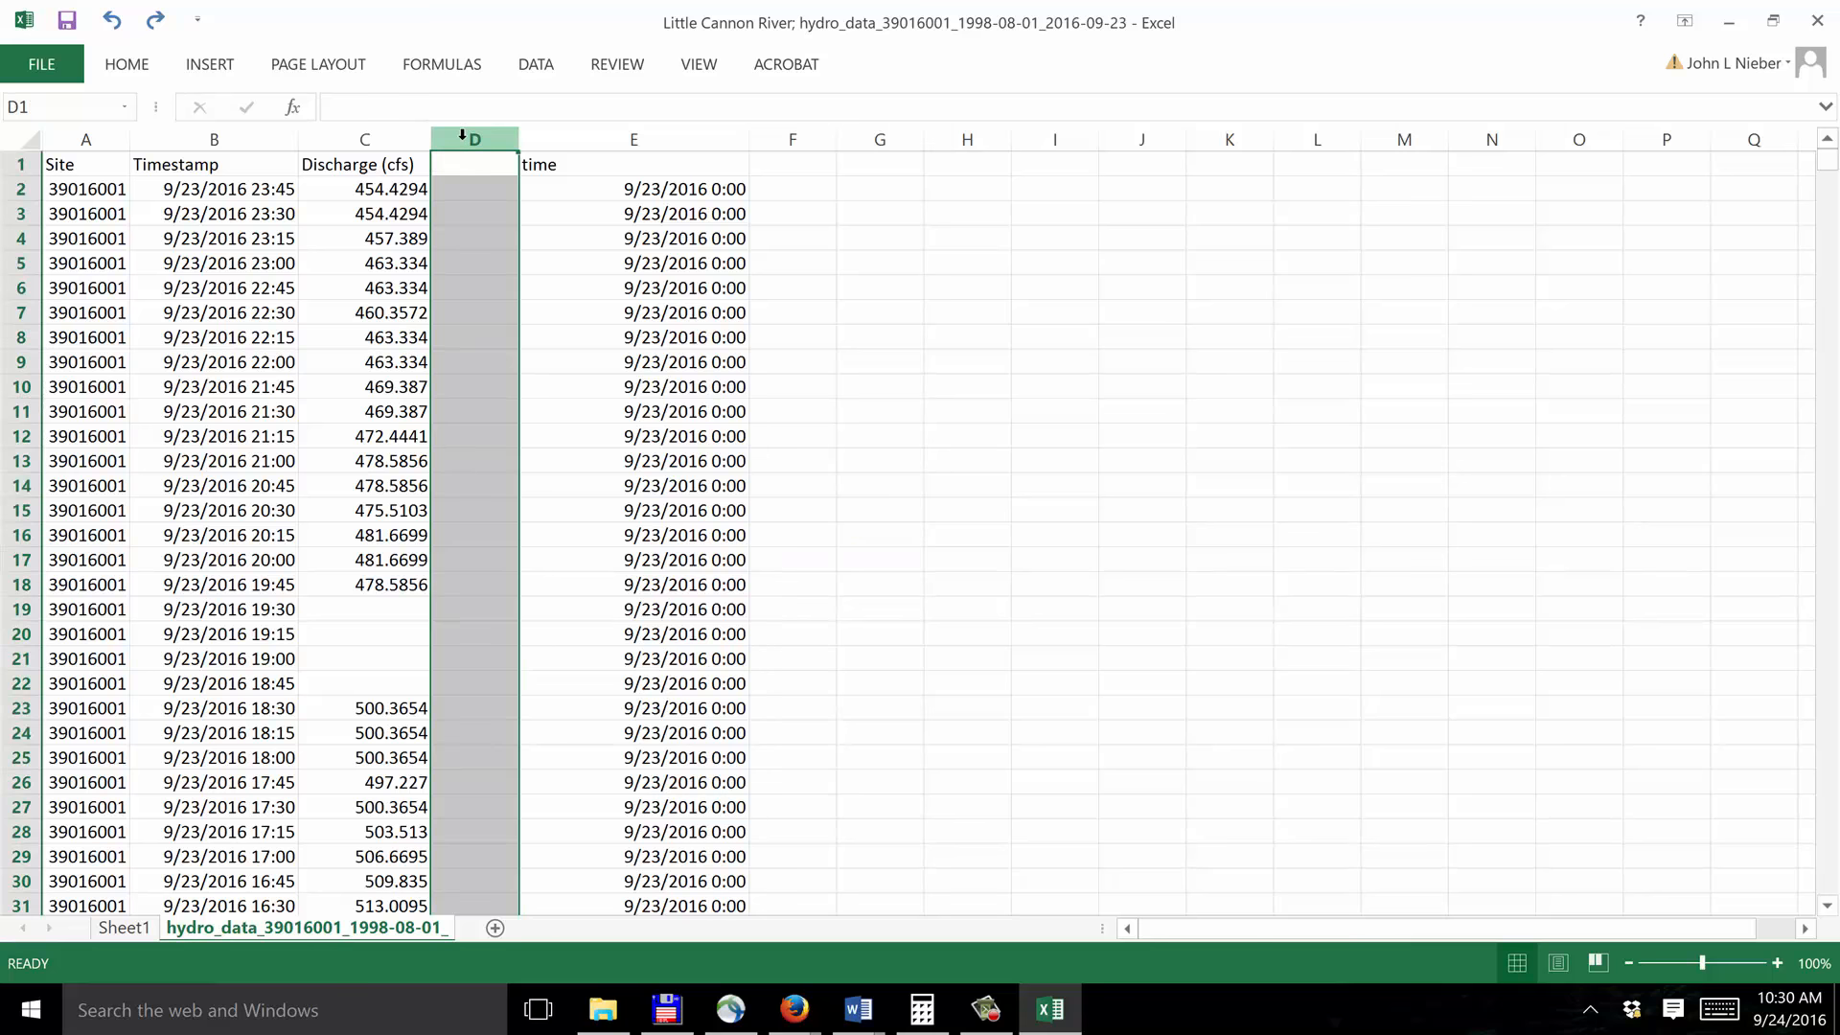
right_click(463, 136)
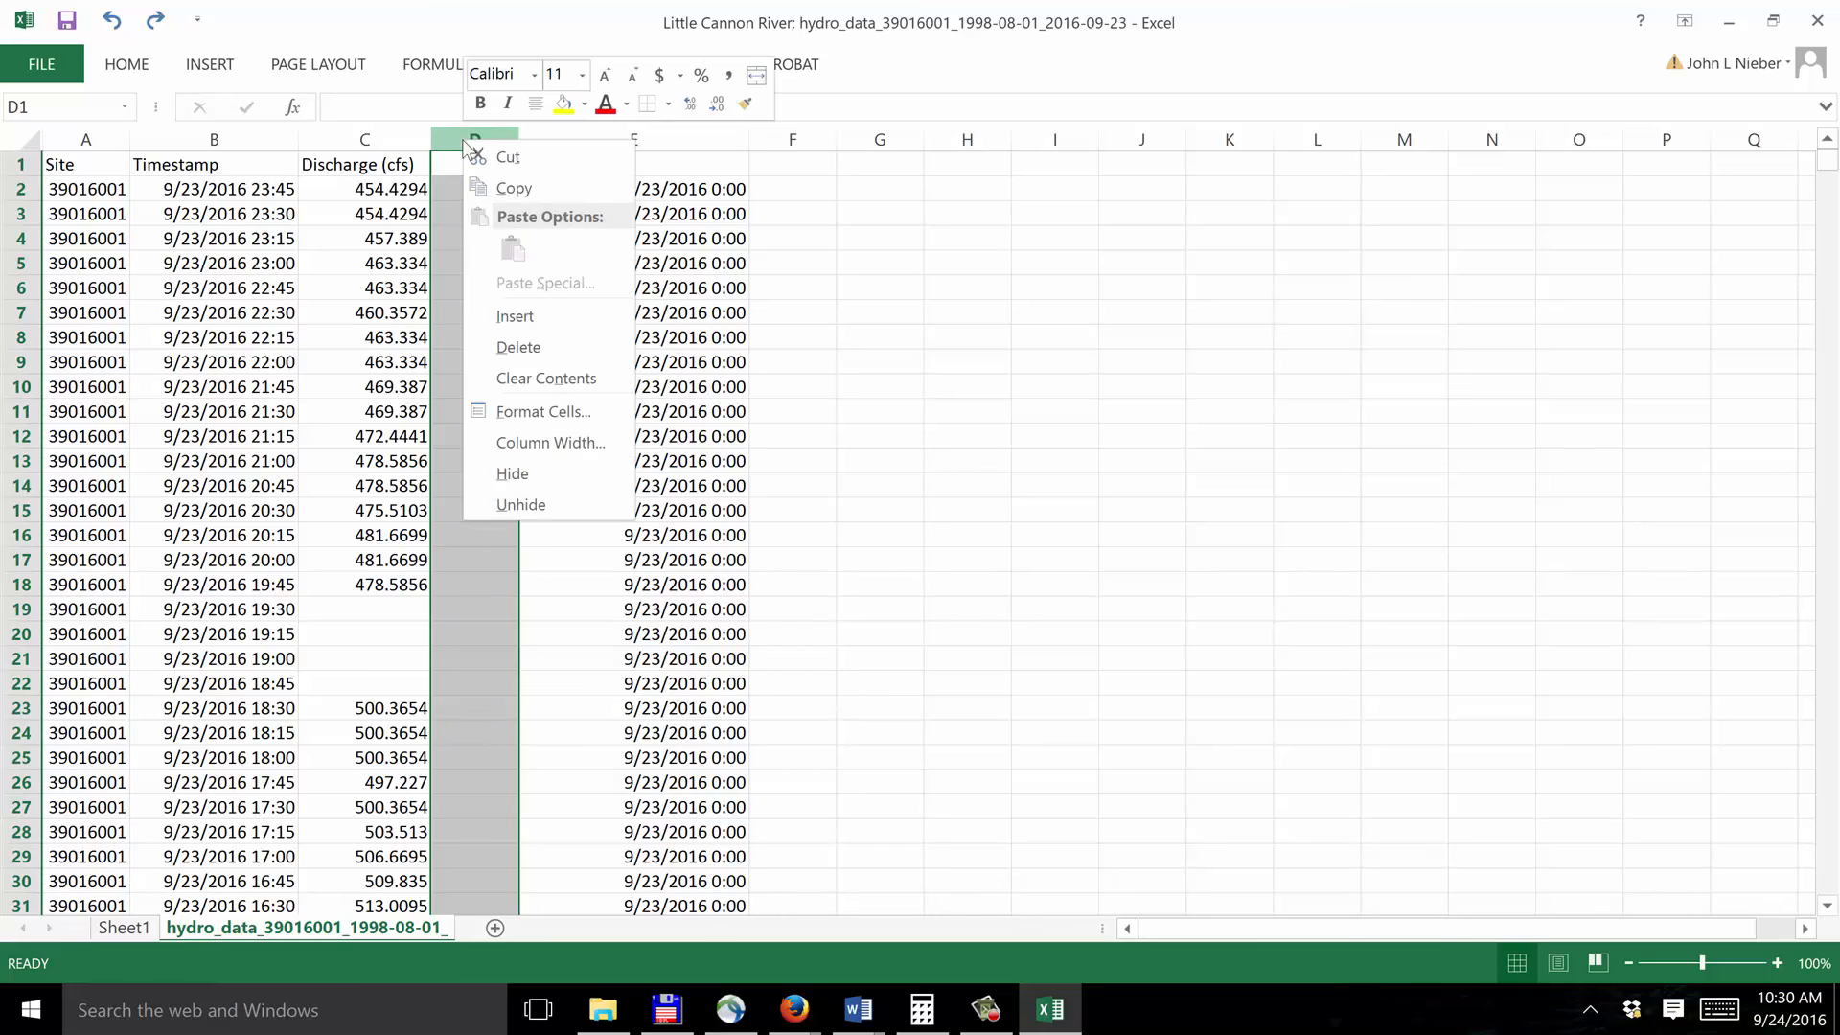
left_click(508, 347)
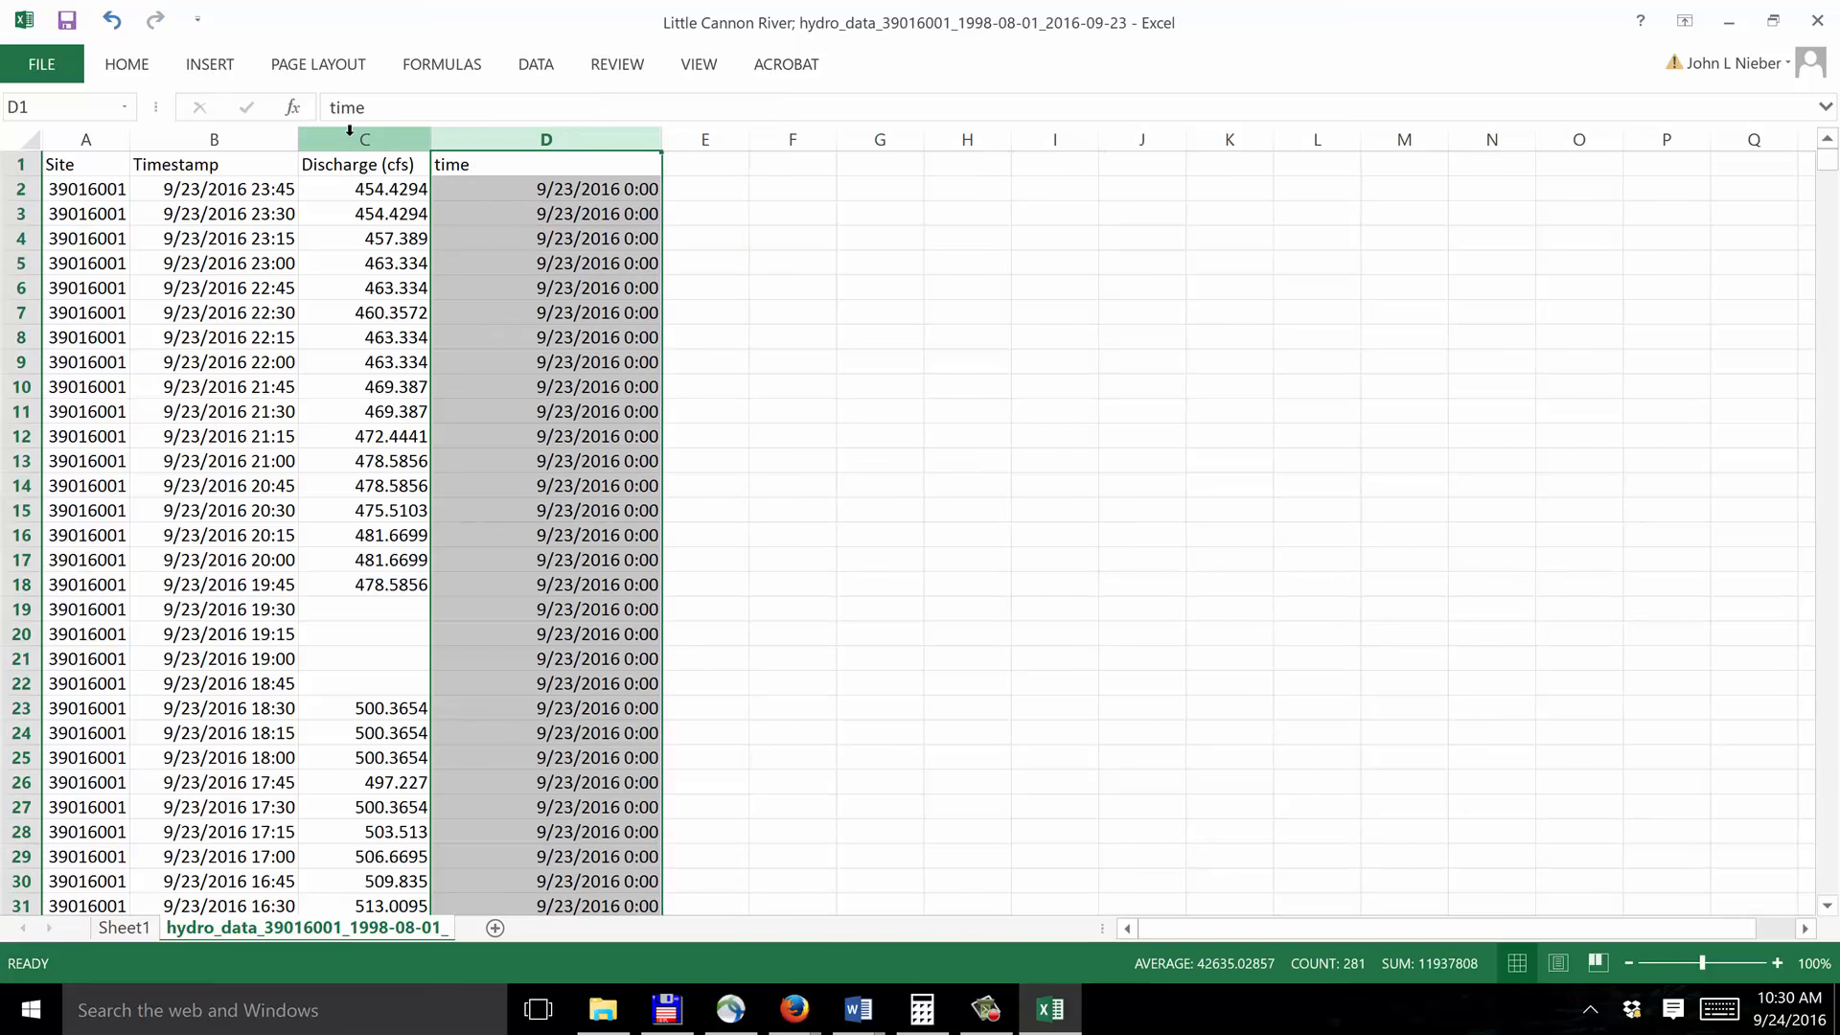
- Select the discharge and time columns from their headers in C1:D1 down to row 281, the 9/21/2016 0:00 record
left_click(402, 139)
left_click(382, 158)
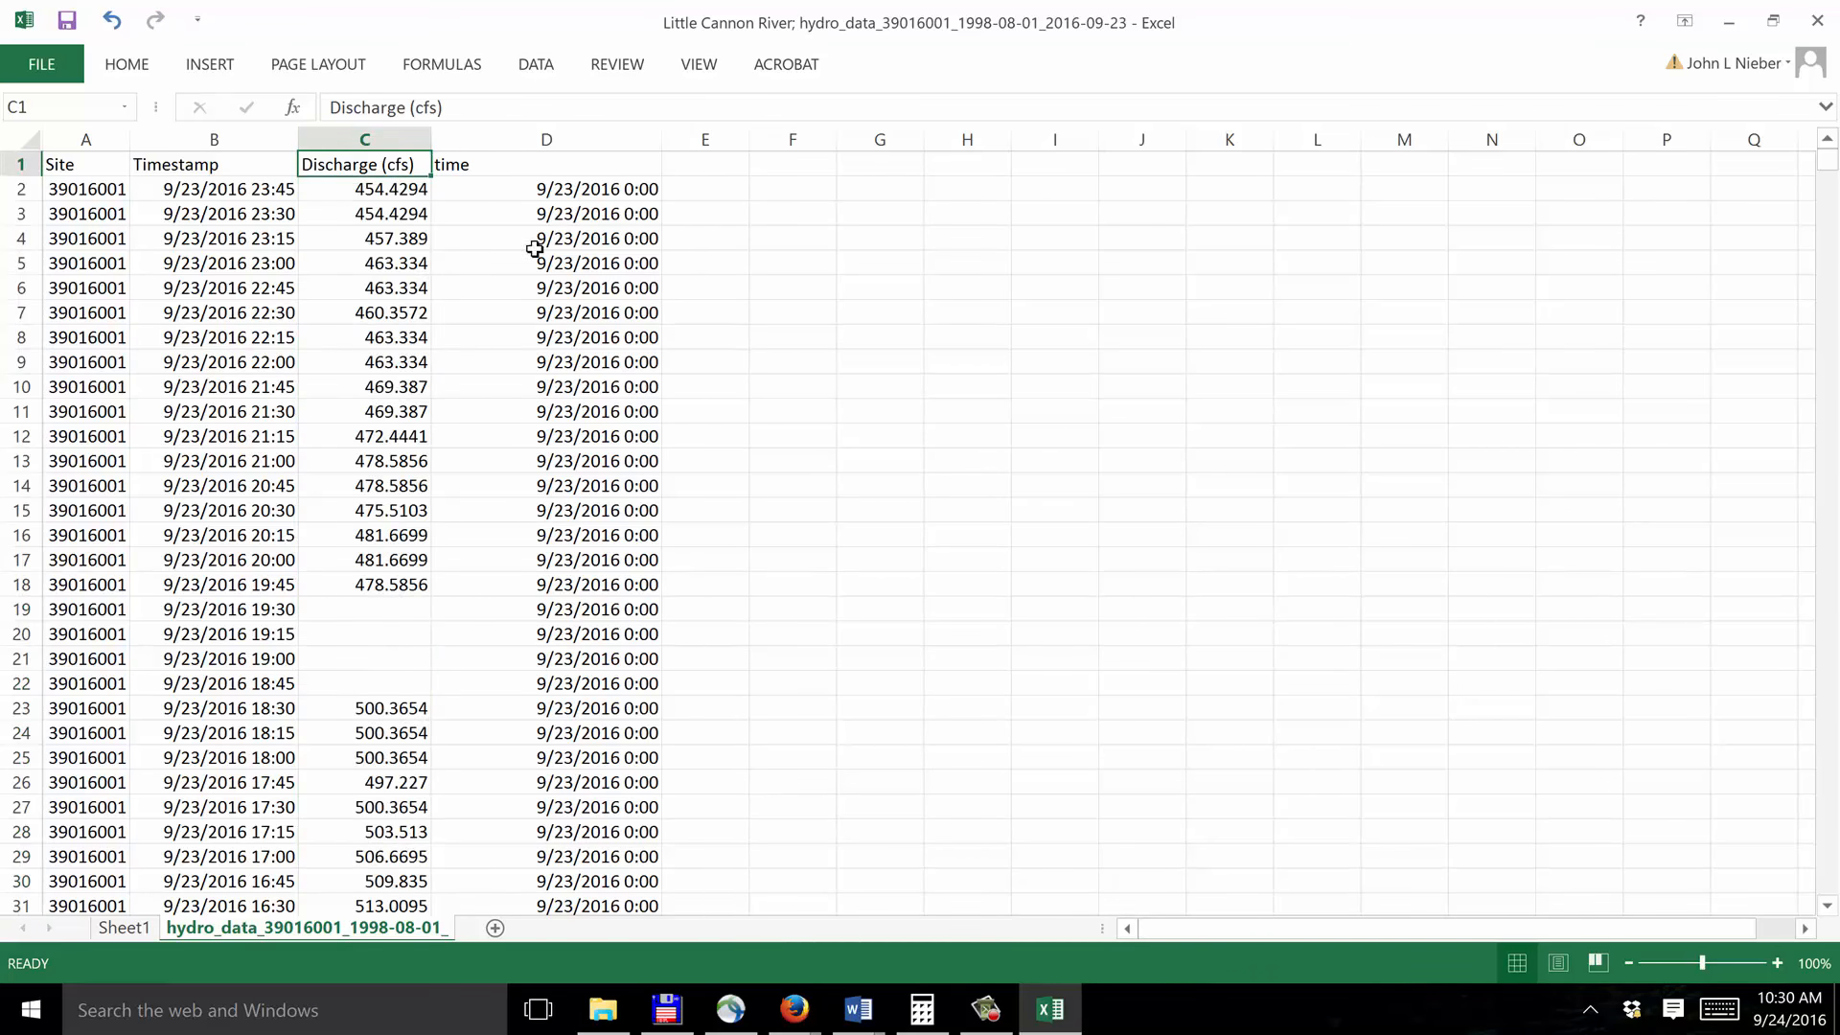
key("shift+Right")
key("shift+Down")
key("shift+Down")
key("shift+Down")
key("shift+Down")
key("shift+Down")
key("shift+Down")
key("shift+Down")
key("shift+Down")
key("shift+Down")
key("shift+Down")
key("shift+Down")
key("shift+Down")
key("shift+Down")
key("shift+Down")
key("shift+Down")
key("shift+Down")
key("shift+Down")
key("shift+Down")
key("shift+Down")
key("shift+Down")
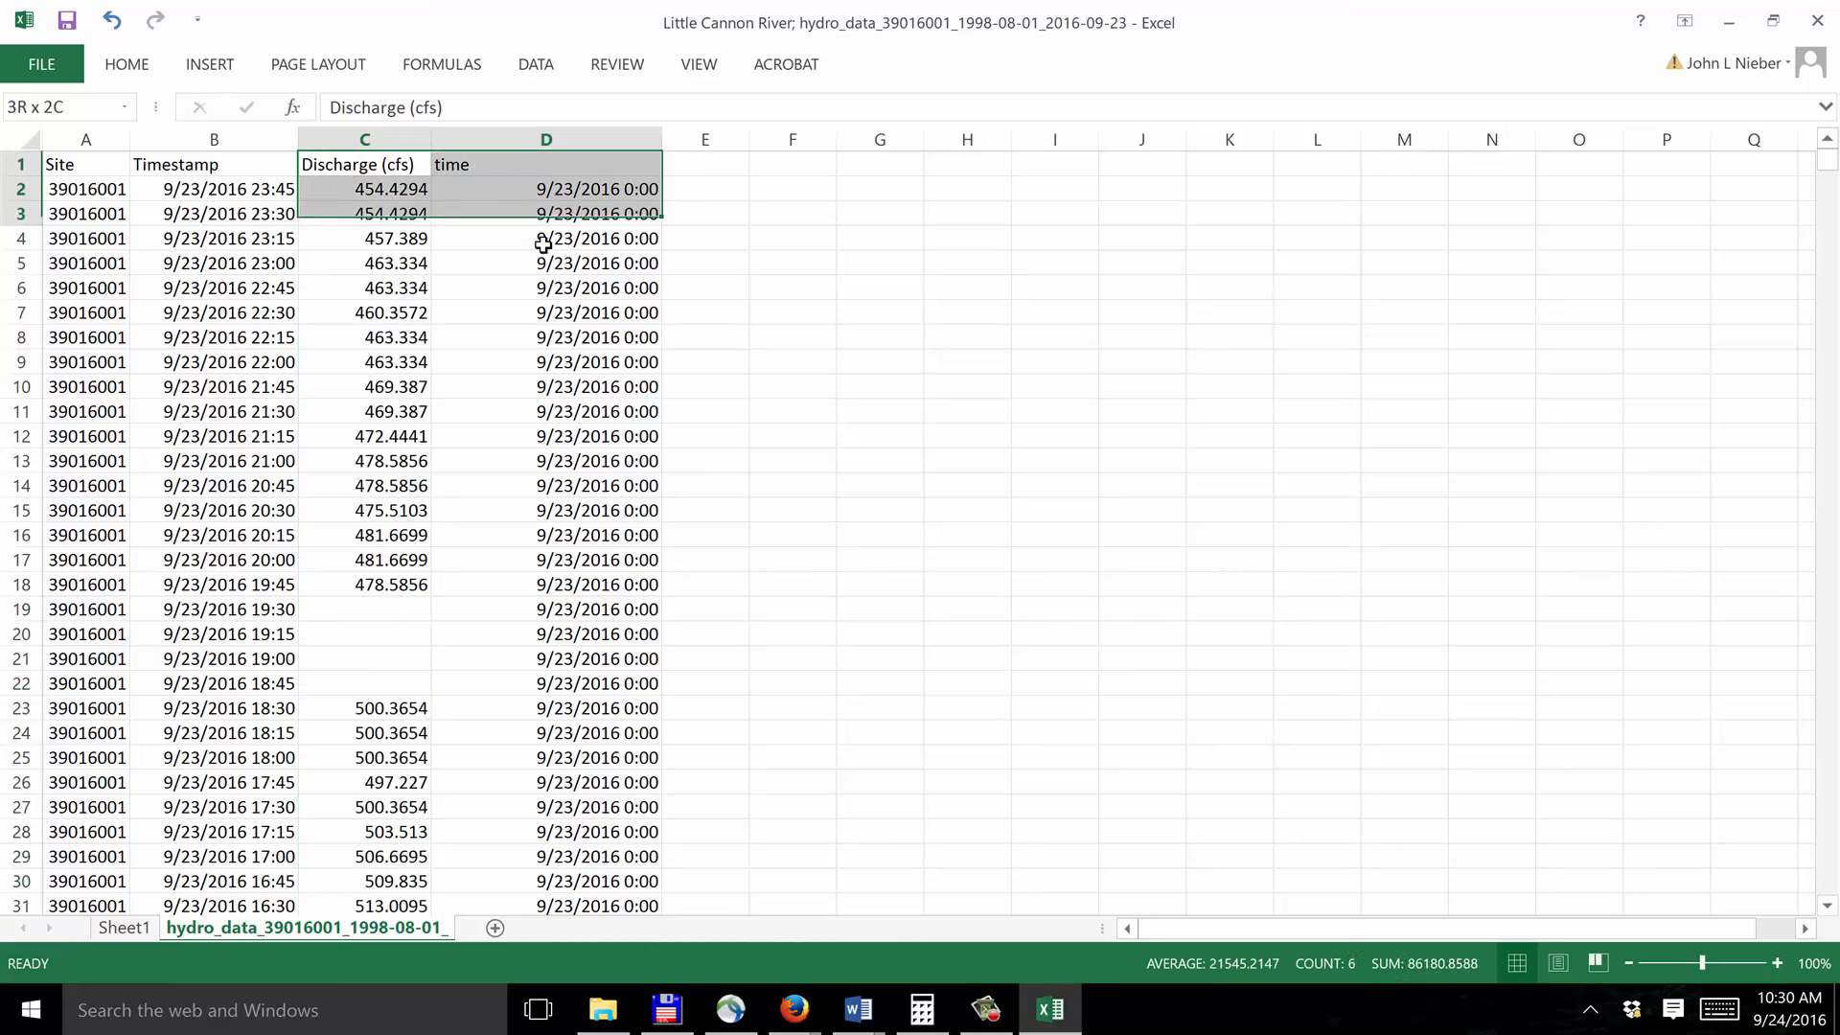
key("shift+Down")
key("shift+Down")
key("shift+Down")
key("shift+Down")
key("shift+Down")
key("shift+Down")
key("shift+Down")
key("shift+Down")
key("shift+Down")
key("shift+Down")
key("shift+Down")
key("shift+Down")
key("shift+Down")
key("shift+Down")
key("shift+Down")
key("shift+Down")
key("shift+Down")
key("shift+Down")
key("shift+Down")
key("shift+Down")
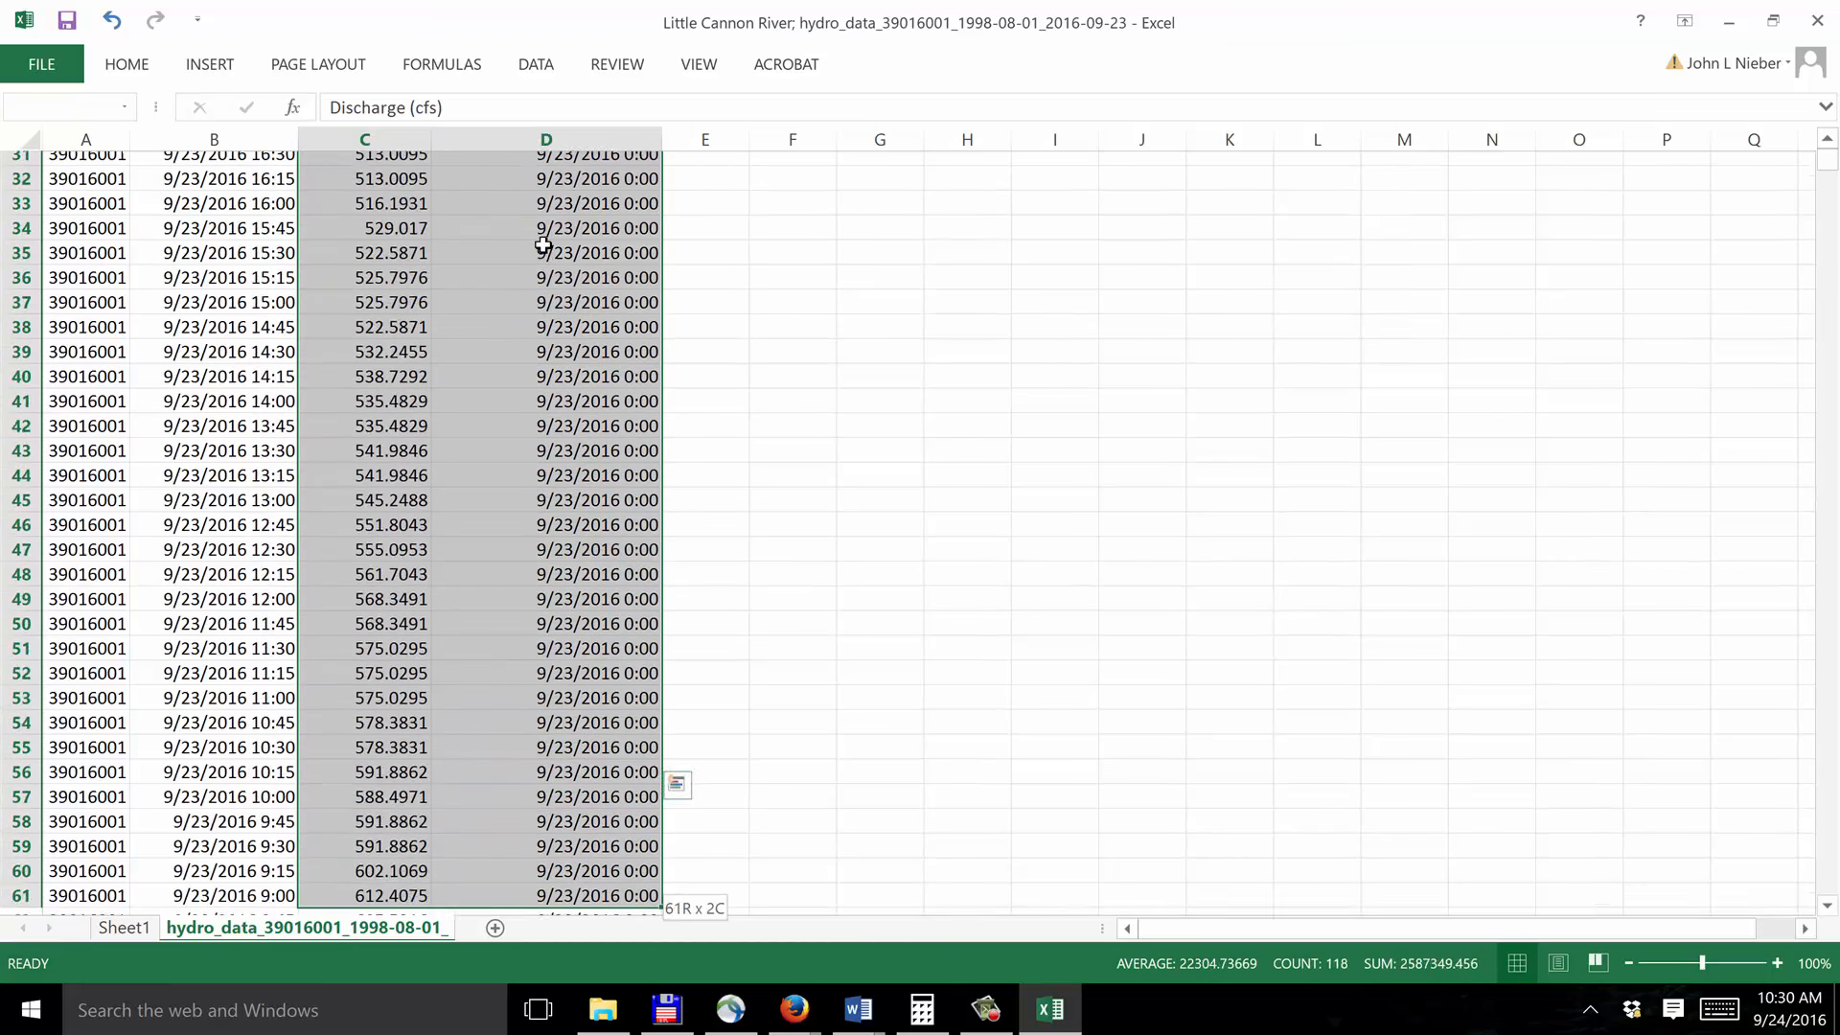
key("shift+Down")
key("shift+Down")
key("shift+Down")
key("shift+Down")
key("shift+Down")
key("shift+Down")
key("shift+Down")
key("shift+Down")
key("shift+Down")
key("shift+Down")
key("shift+Down")
key("shift+Down")
key("shift+Down")
key("shift+Down")
key("shift+Down")
key("shift+Down")
key("shift+Down")
key("shift+Down")
key("shift+Down")
key("shift+Down")
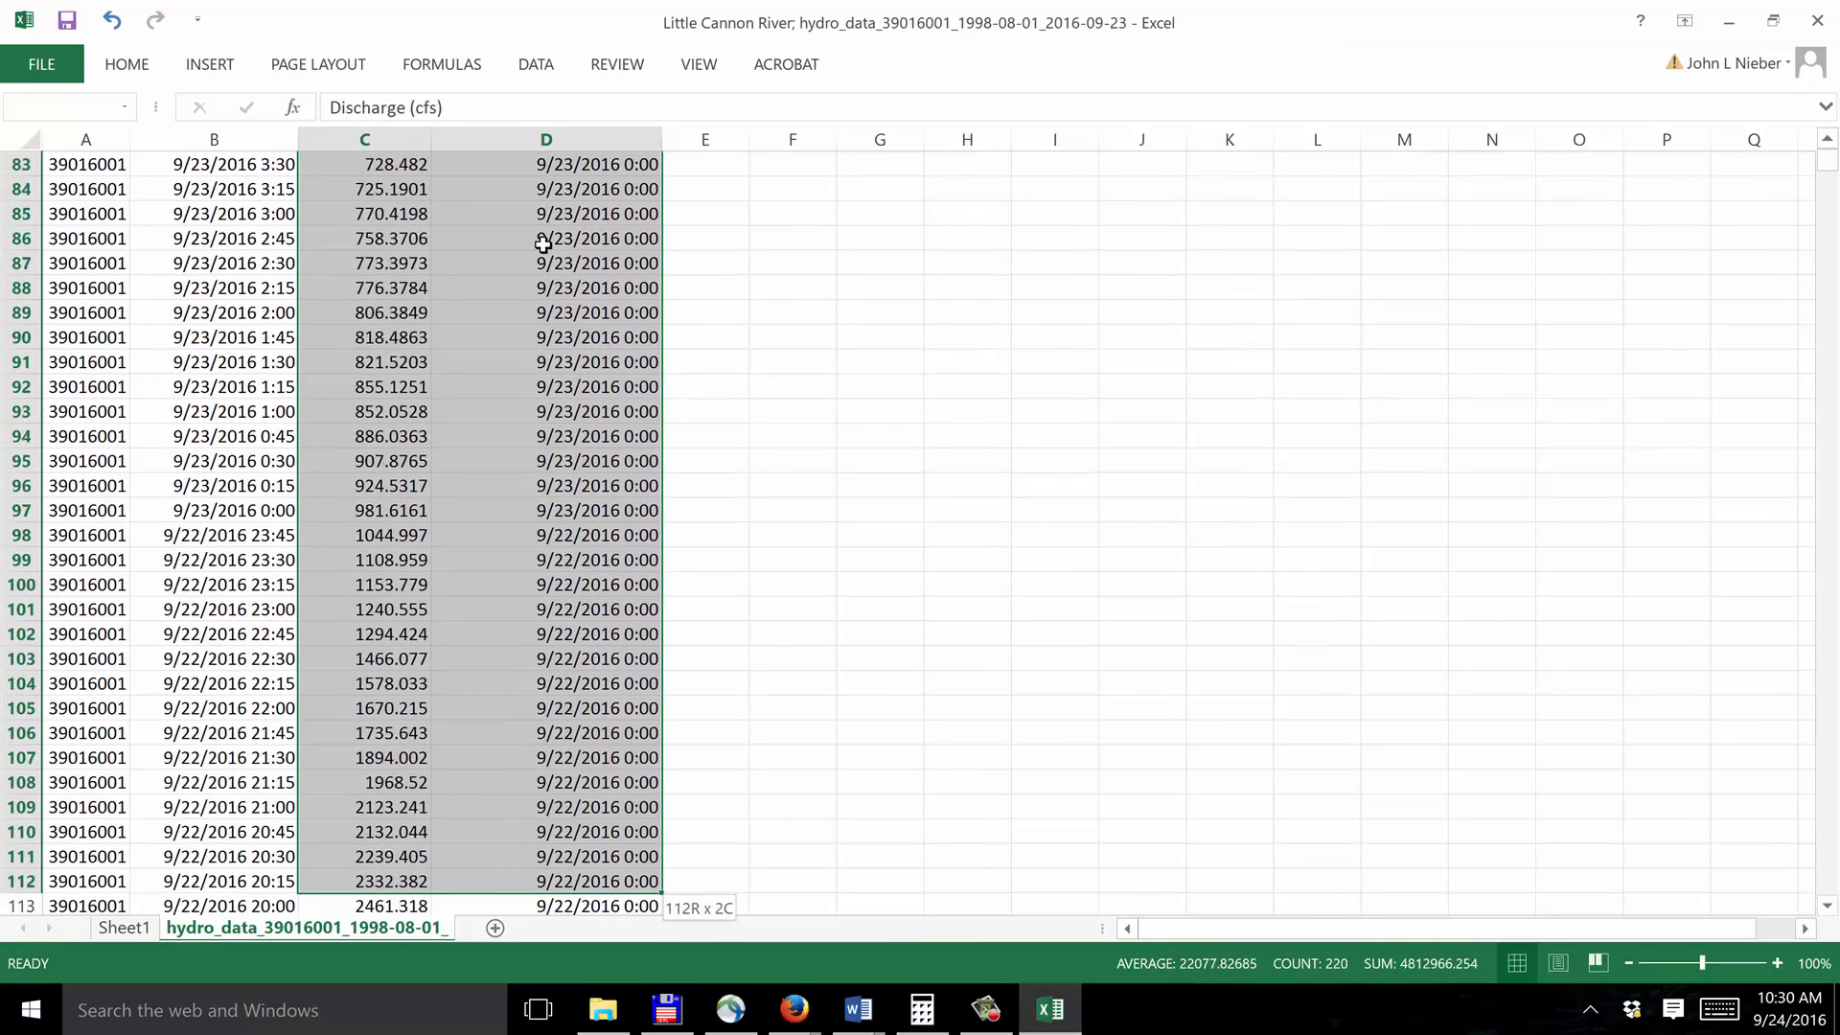
key("shift+Down")
key("shift+Down")
key("shift+Down")
key("shift+Down")
key("shift+Down")
key("shift+Down")
key("shift+Down")
key("shift+Down")
key("shift+Down")
key("shift+Down")
key("shift+Down")
key("shift+Down")
key("shift+Down")
key("shift+Down")
key("shift+Down")
key("shift+Down")
key("shift+Down")
key("shift+Down")
key("shift+Down")
key("shift+Down")
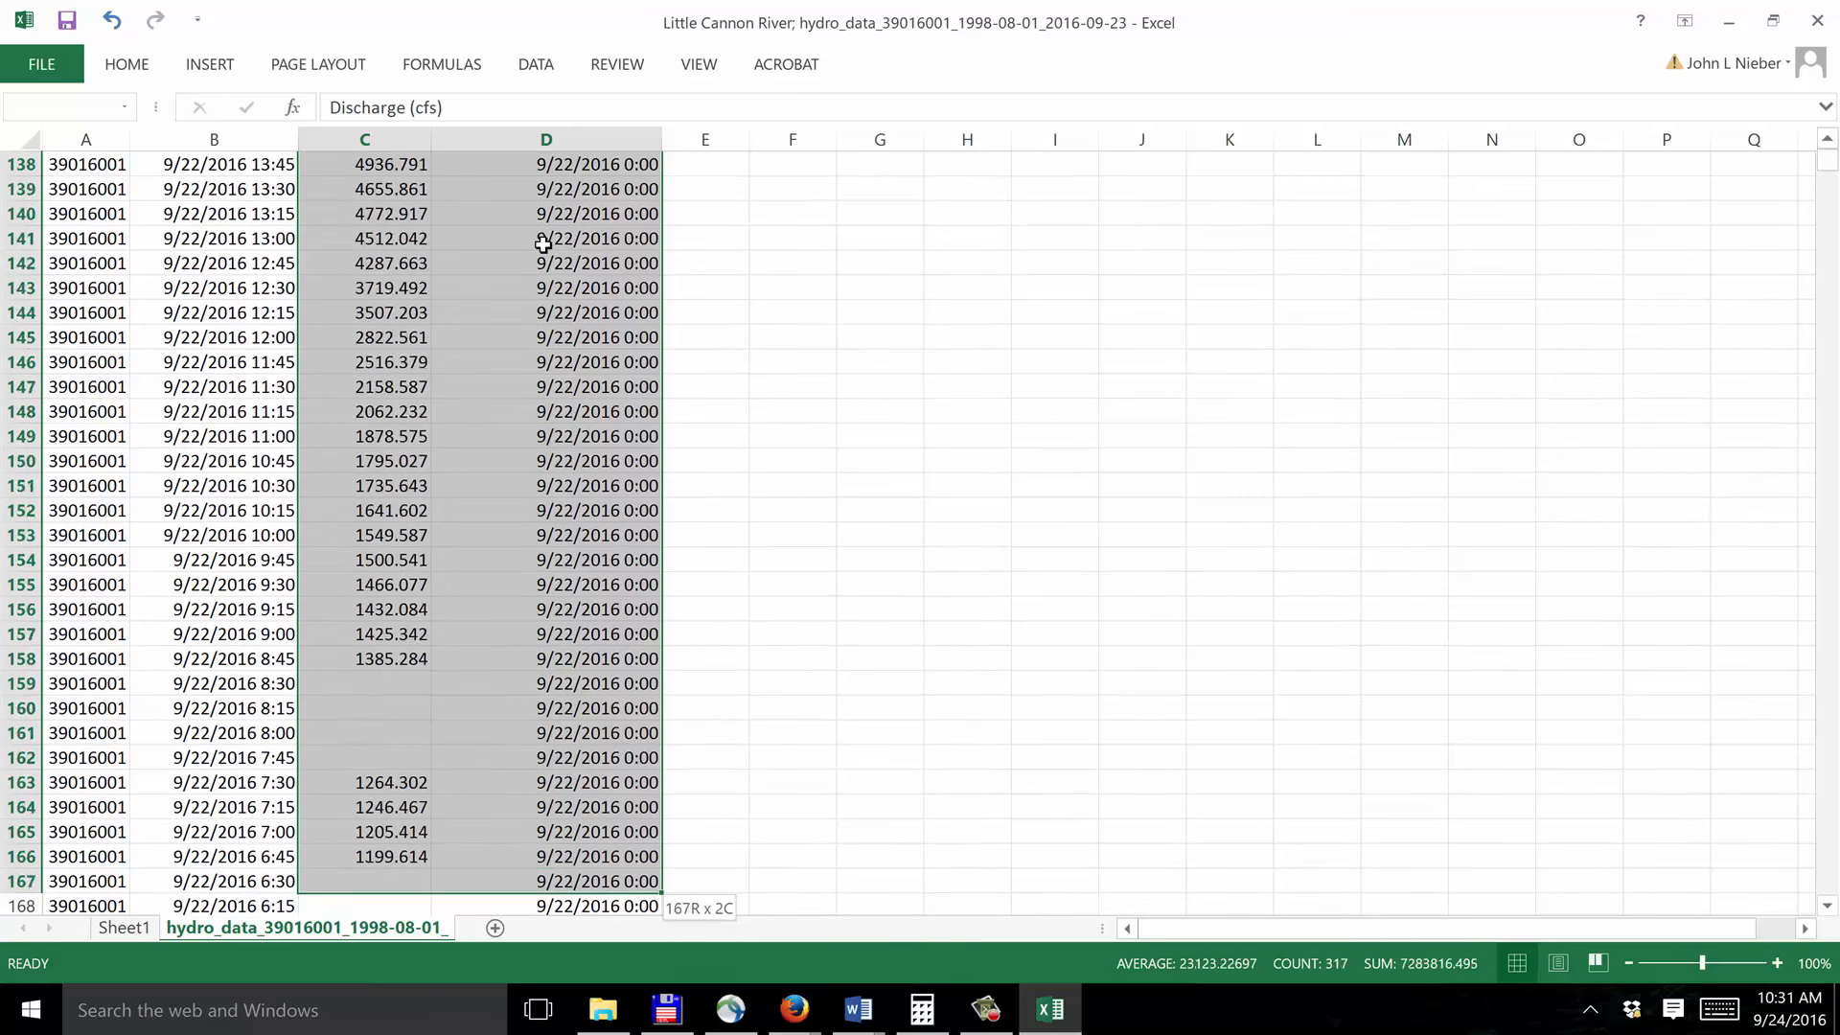
key("shift+Down")
key("shift+Down")
key("shift+Down")
key("shift+Down")
key("shift+Down")
key("shift+Down")
key("shift+Down")
key("shift+Down")
key("shift+Down")
key("shift+Down")
key("shift+Down")
key("shift+Down")
key("shift+Down")
key("shift+Down")
key("shift+Down")
key("shift+Down")
key("shift+Down")
key("shift+Down")
key("shift+Down")
key("shift+Down")
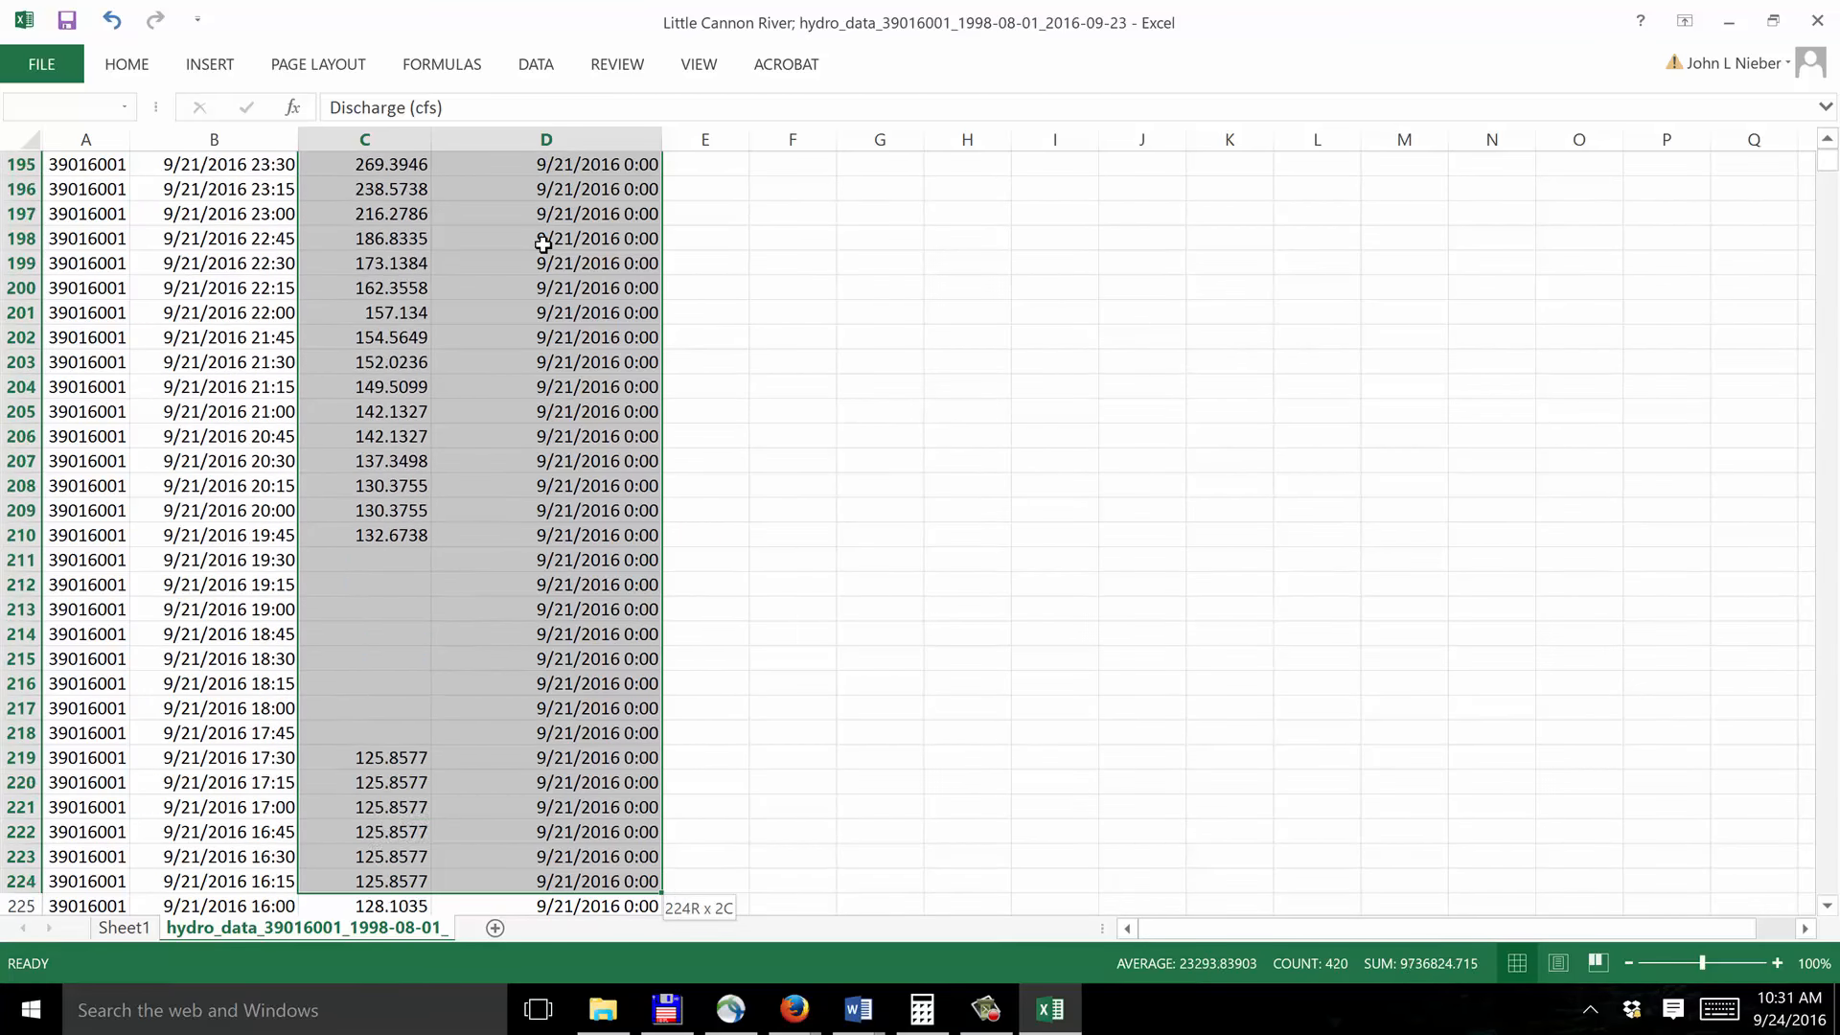
key("shift+Down")
key("shift+Down")
key("shift+Down")
key("shift+Down")
key("shift+Down")
key("shift+Down")
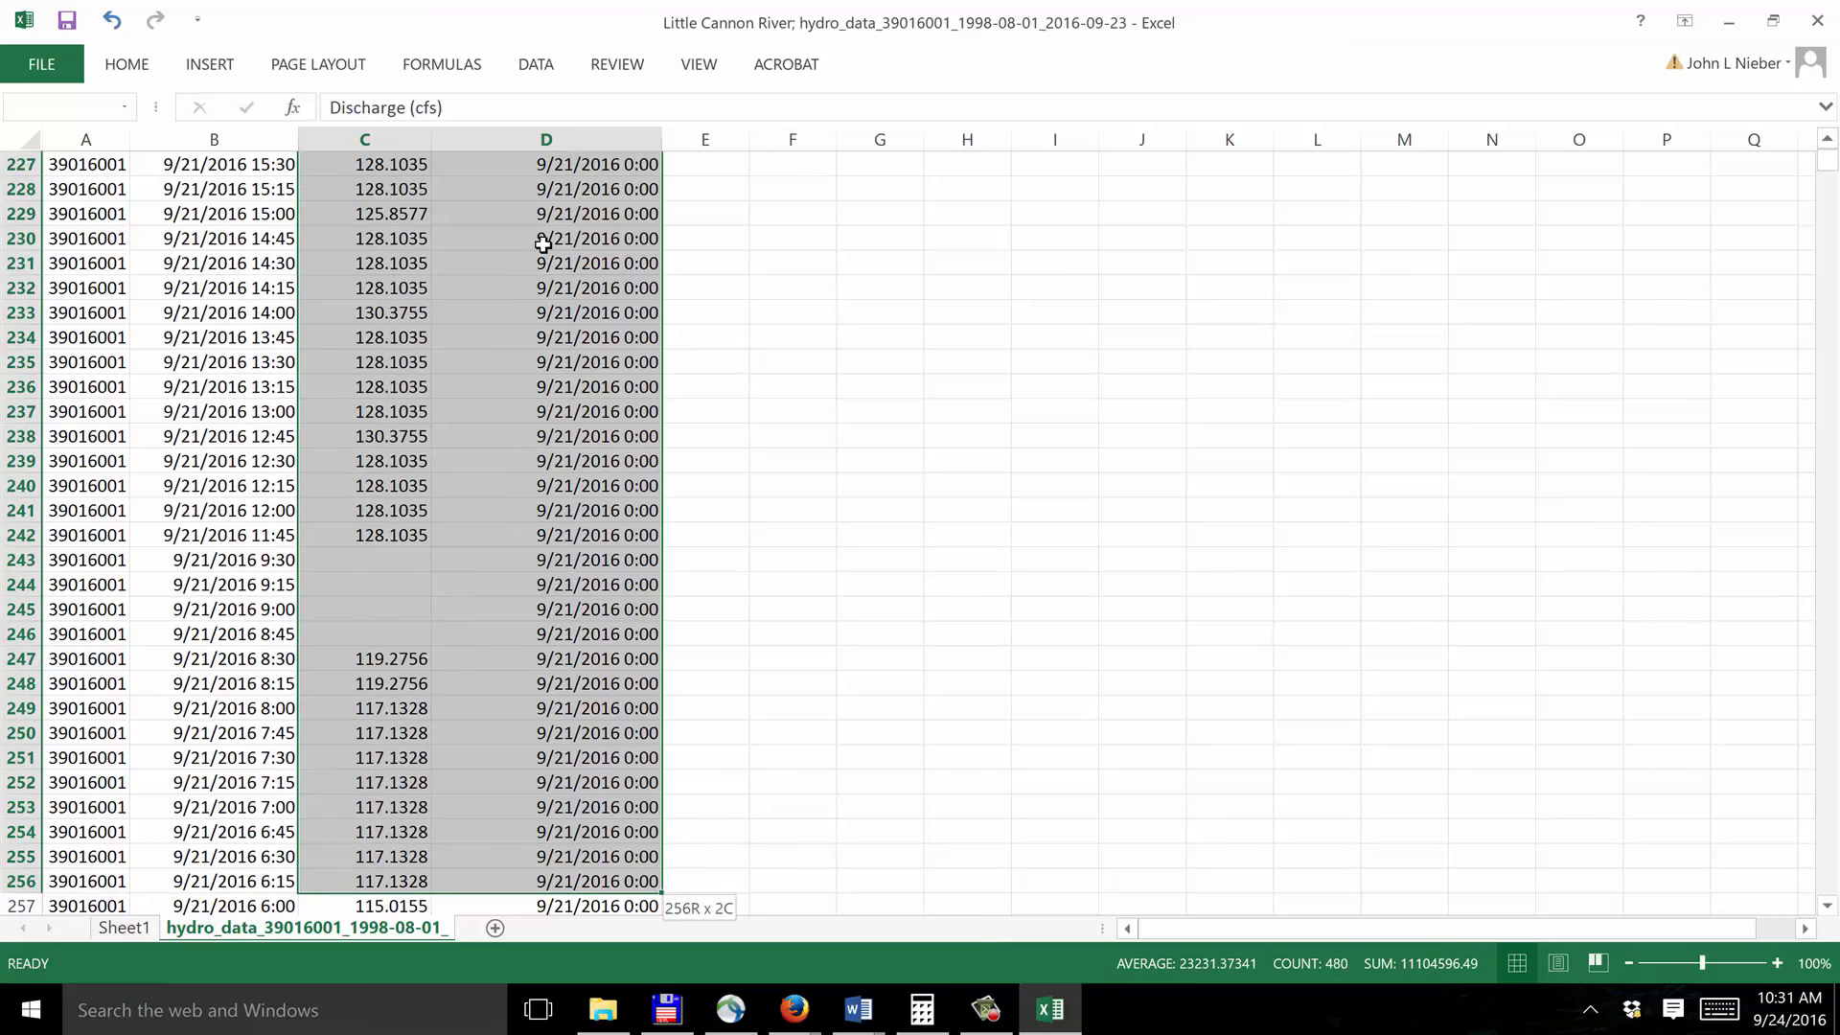
key("shift+Down")
key("shift+Down")
key("shift+Down")
key("shift+Down")
key("shift+Down")
key("shift+Down")
key("shift+Down")
key("shift+Down")
key("shift+Down")
key("shift+Down")
key("shift+Down")
key("shift+Down")
key("shift+Down")
key("shift+Down")
key("shift+Down")
key("shift+Down")
key("shift+Down")
key("shift+Down")
key("shift+Down")
key("shift+Down")
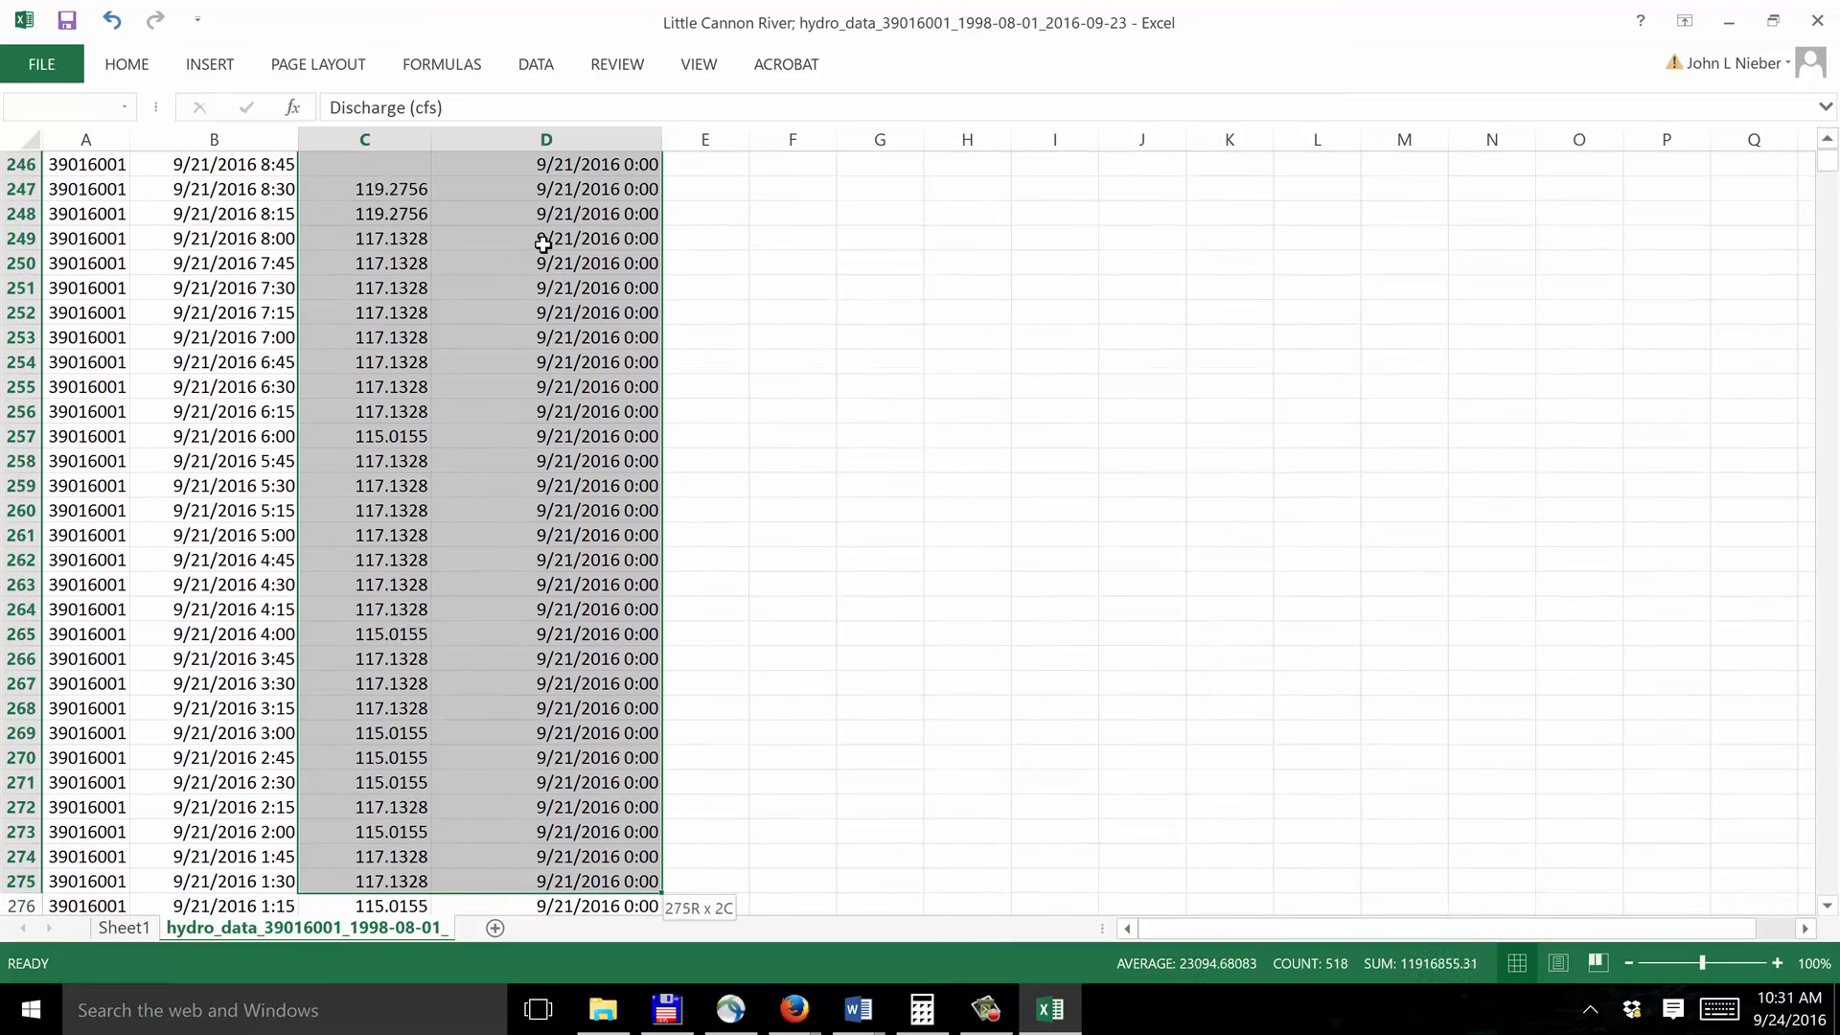
key("shift+Up")
key("shift+Up")
key("shift+Up")
key("shift+Up")
key("shift+Up")
key("shift+Up")
key("shift+Up")
key("shift+Up")
key("shift+Up")
key("shift+Up")
key("shift+Up")
key("shift+Down")
key("shift+Down")
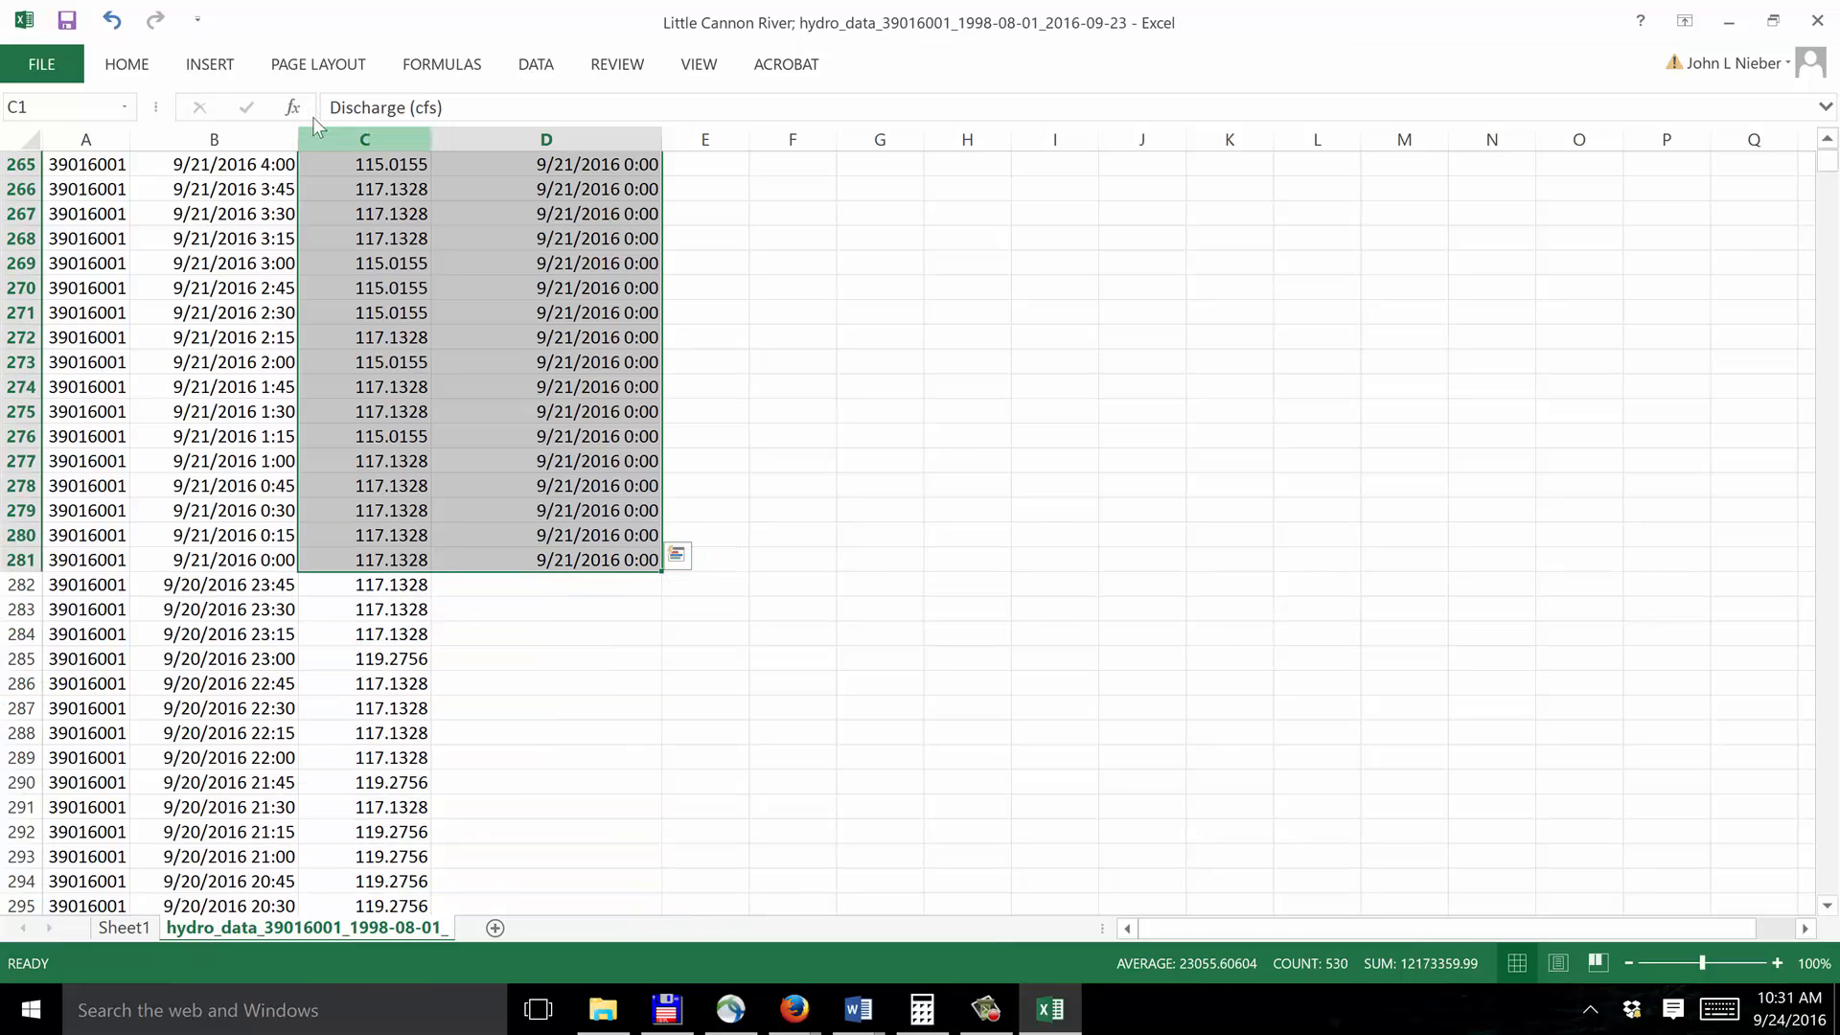
- Create a PivotTable on a new worksheet from the selected discharge and time range
left_click(209, 64)
left_click(24, 135)
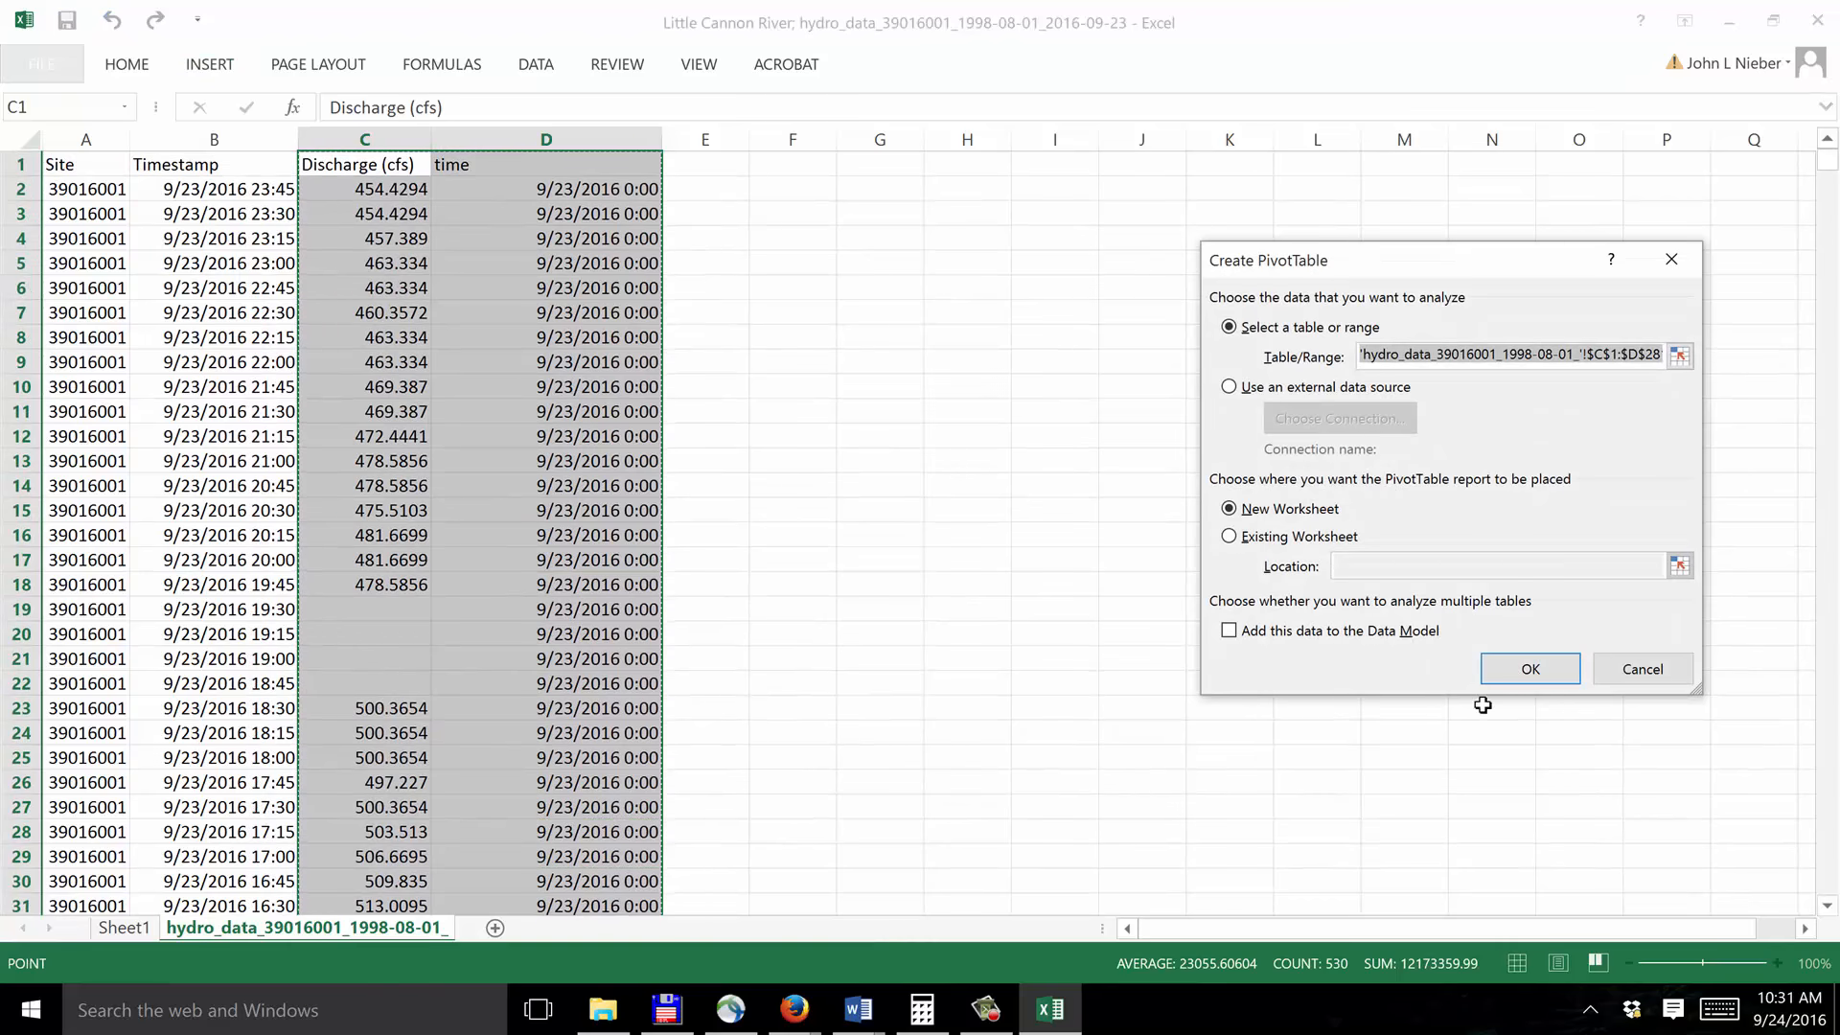
left_click(1523, 677)
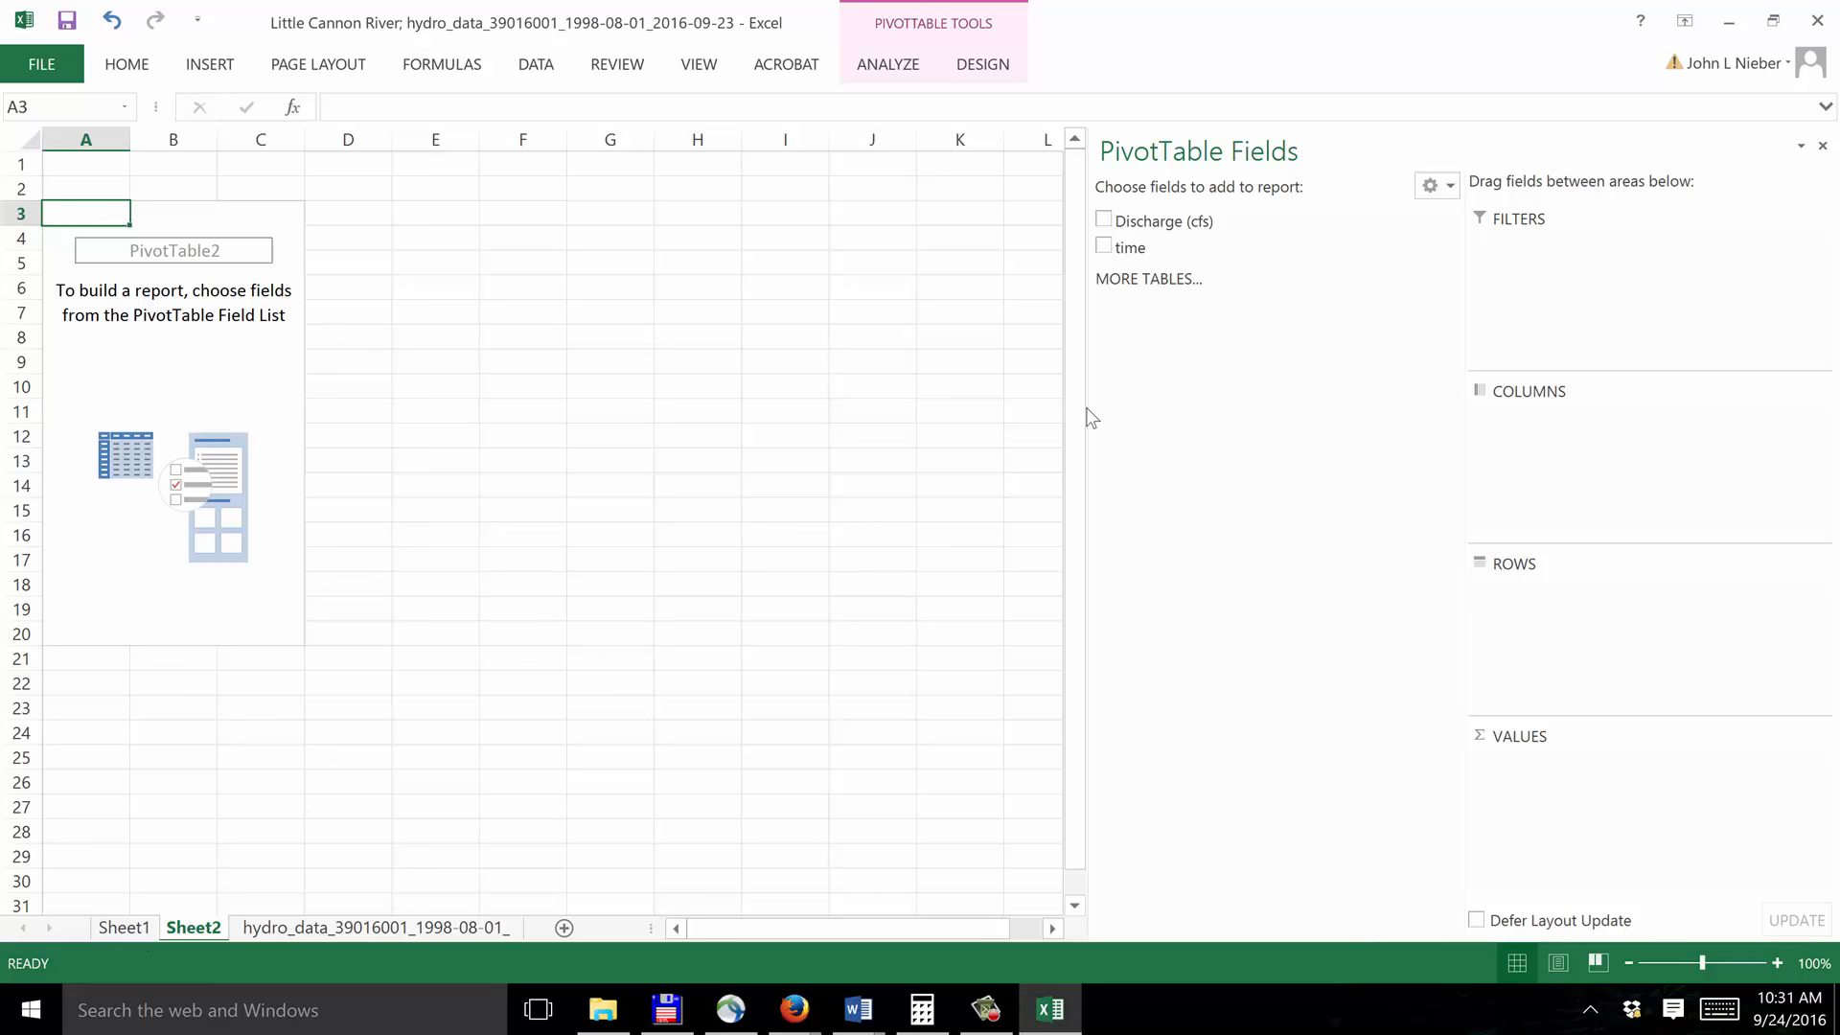
- Add the Discharge (cfs) and time fields to the PivotTable, and open the options for Discharge (cfs) among the row fields
left_click(1104, 220)
left_click(1105, 247)
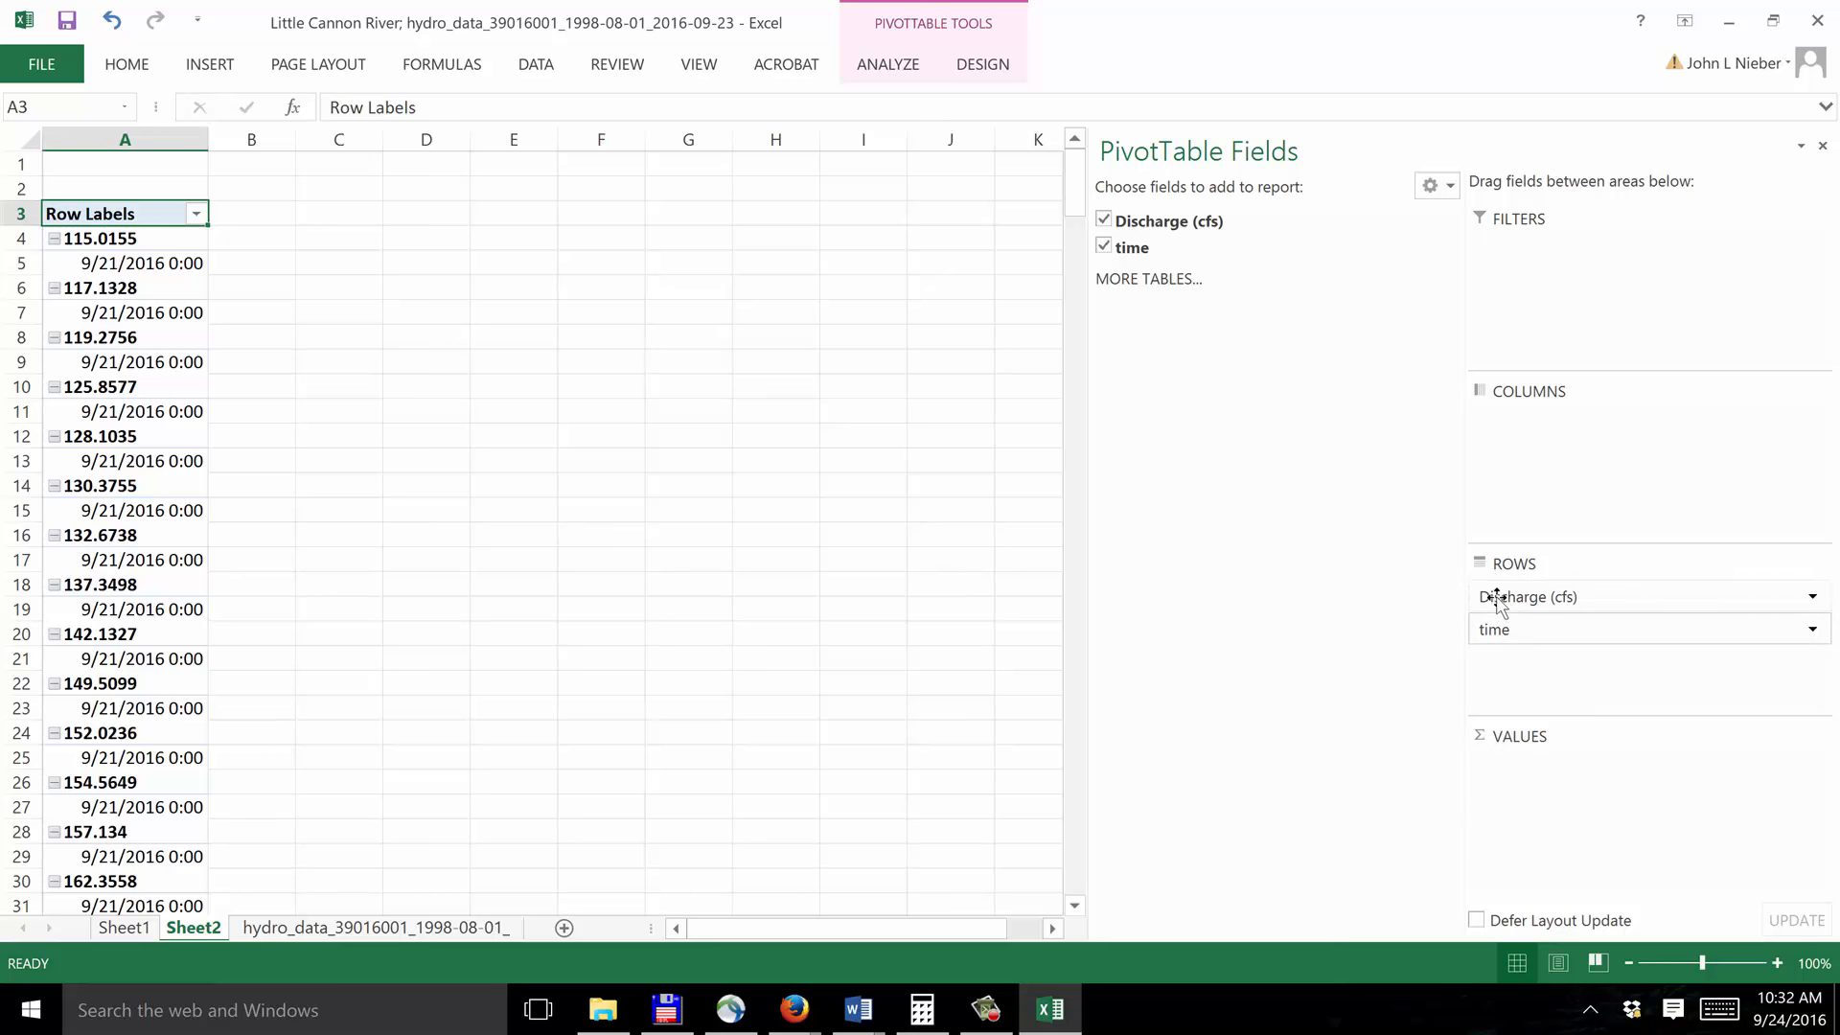
left_click_drag(1497, 595, 1495, 595)
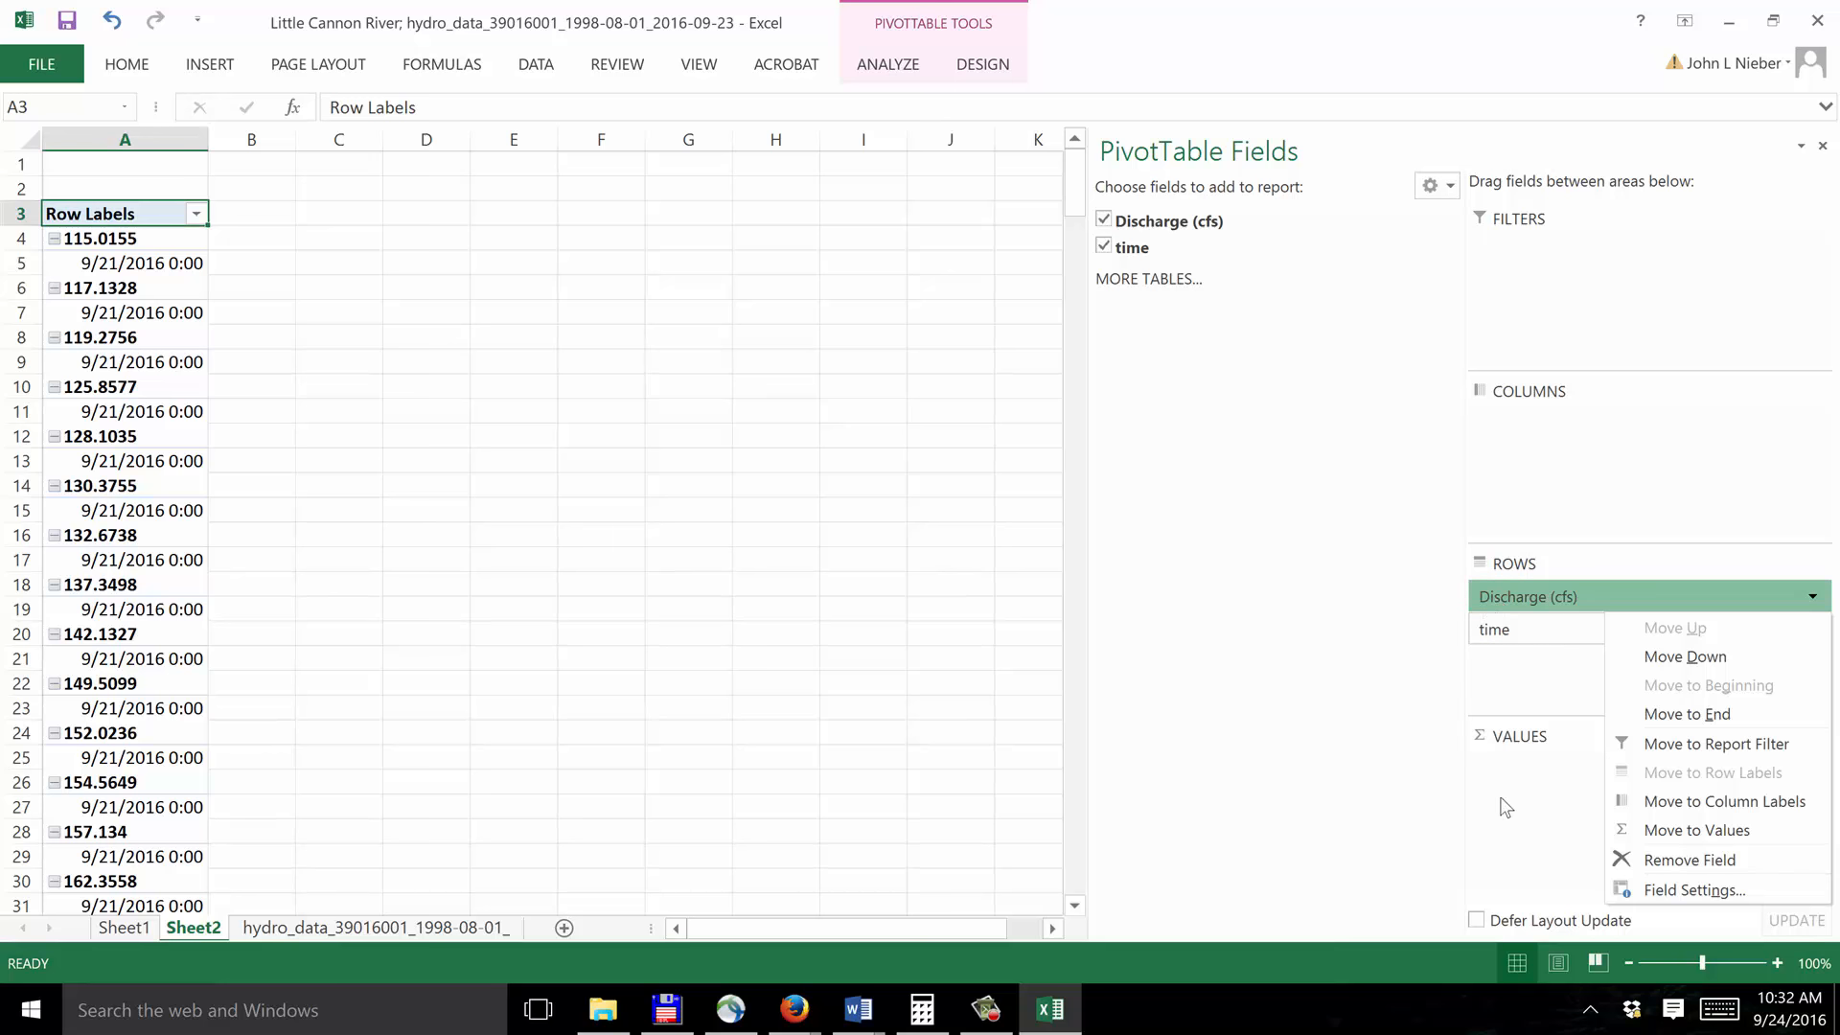